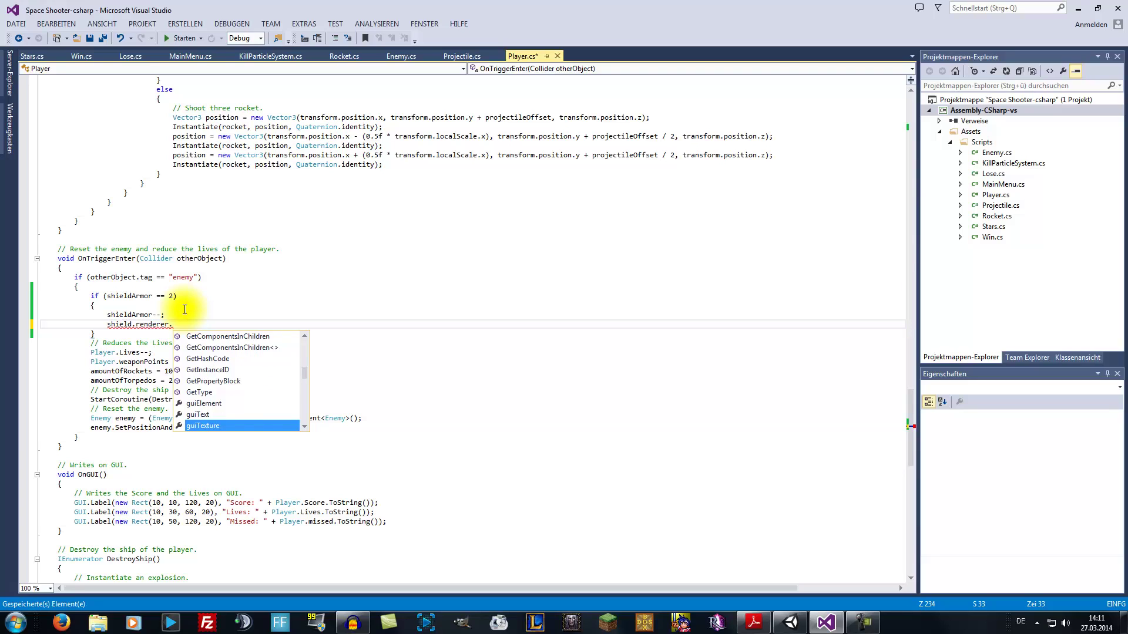
key(Down)
key(Down)
key(Down)
- Extend the shield line with IntelliSense to shield.renderer.material
key(Down)
key(Down)
key(Down)
key(Down)
key(Down)
key(Down)
key(Down)
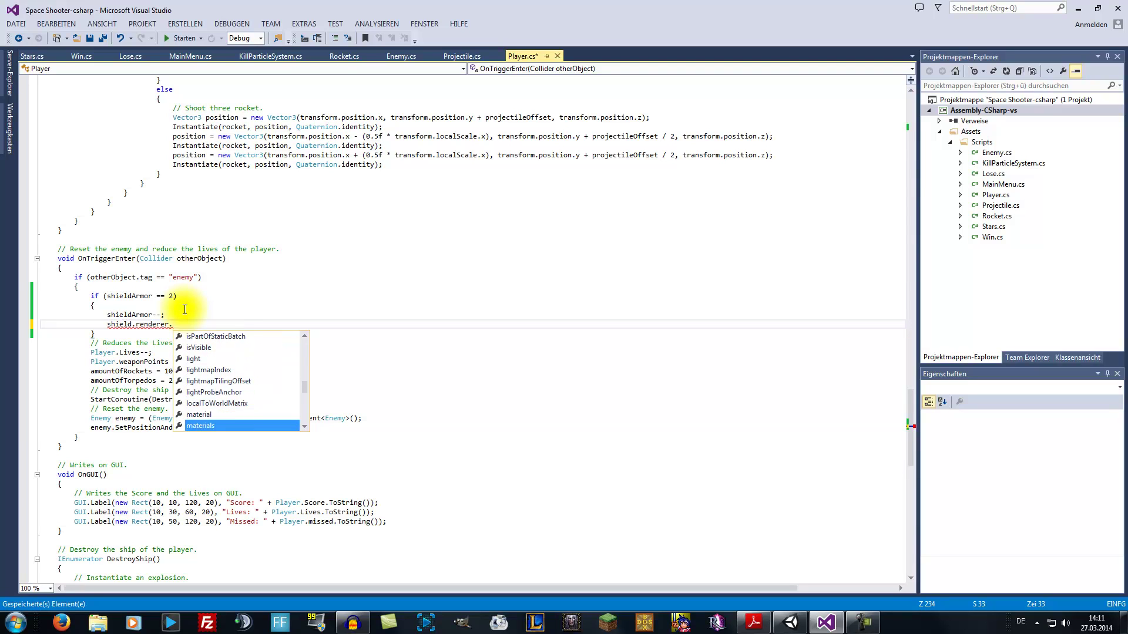
key(Down)
key(Down)
key(Up)
key(Up)
key(Up)
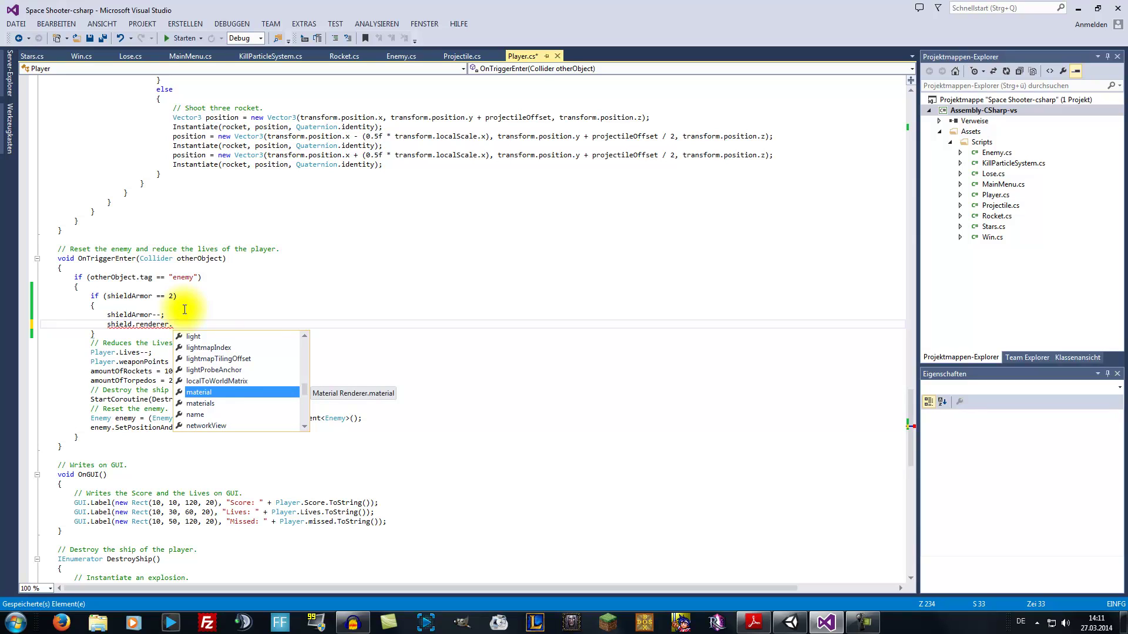
key(Tab)
text(.)
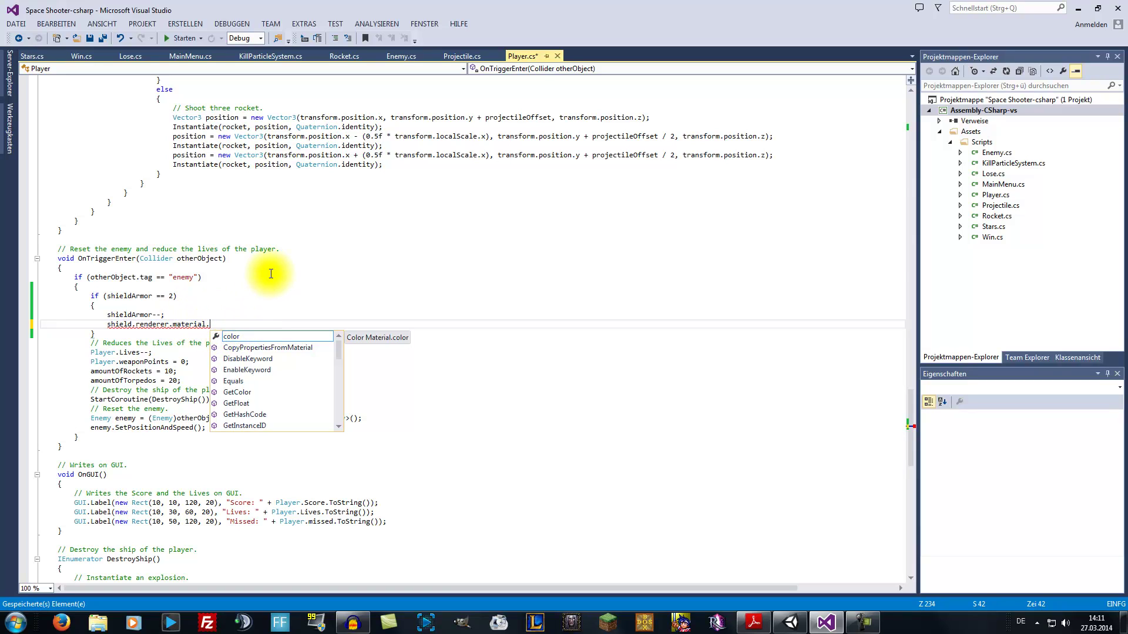
- Add color after material, making it shield.renderer.material.color
key(Down)
key(Down)
key(Down)
key(Down)
key(Down)
key(Down)
key(Down)
key(Down)
key(Down)
key(Down)
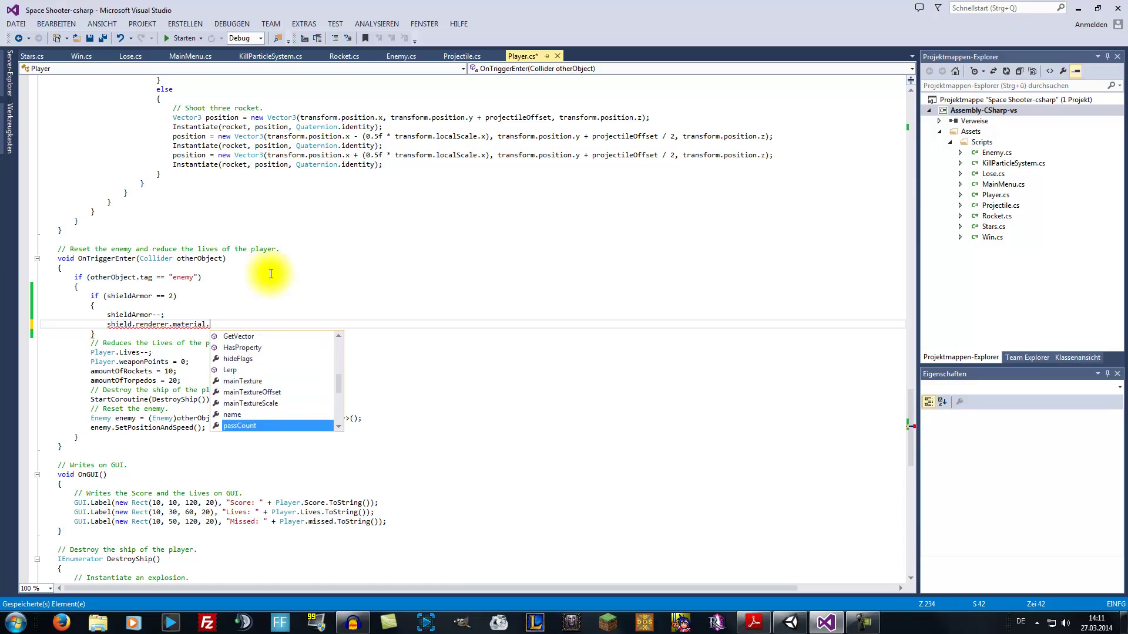
key(Down)
key(Down)
key(Down)
key(Up)
key(Up)
key(Up)
key(Up)
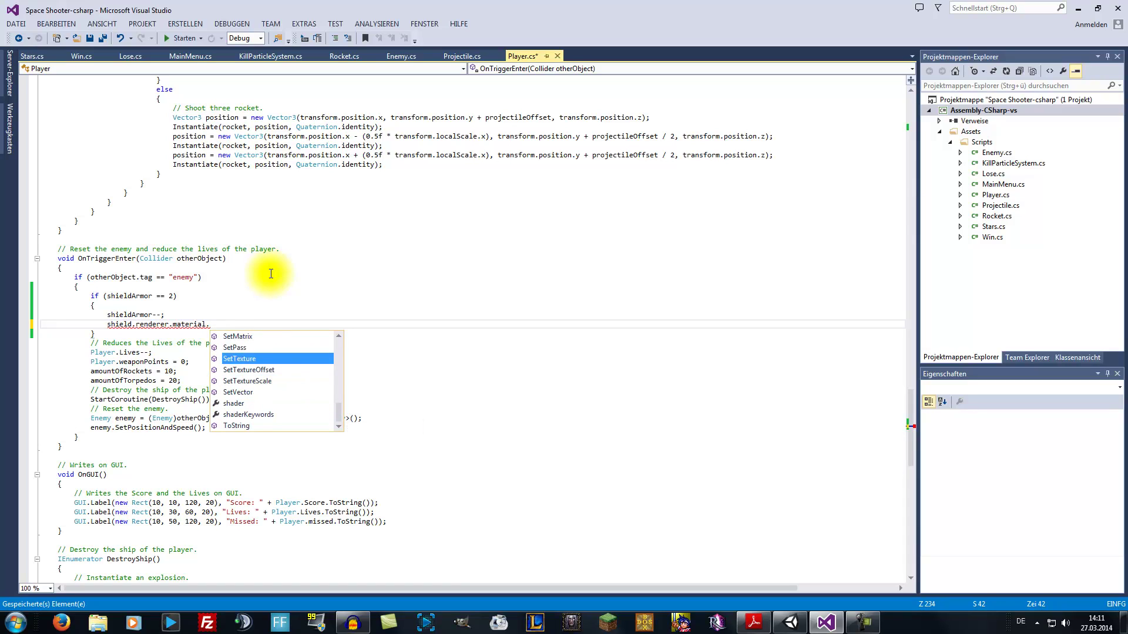
key(Up)
key(Up)
key(Up)
key(Up)
key(Up)
key(Up)
key(Up)
key(Up)
key(Up)
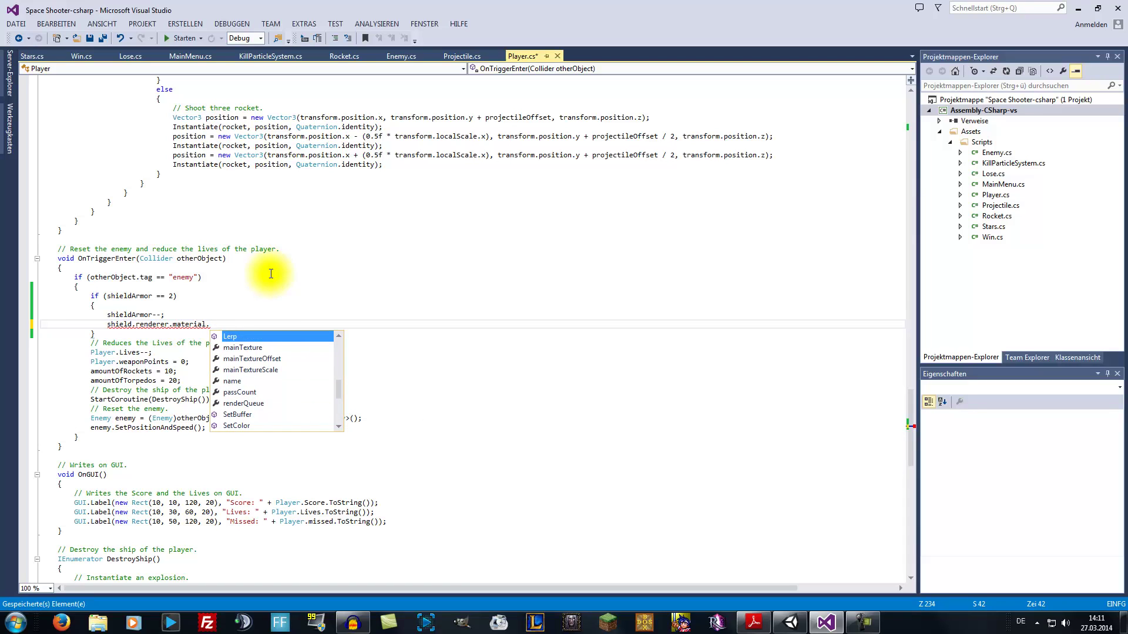
key(Up)
key(Up)
key(Up)
key(Up)
key(Up)
key(Up)
key(Up)
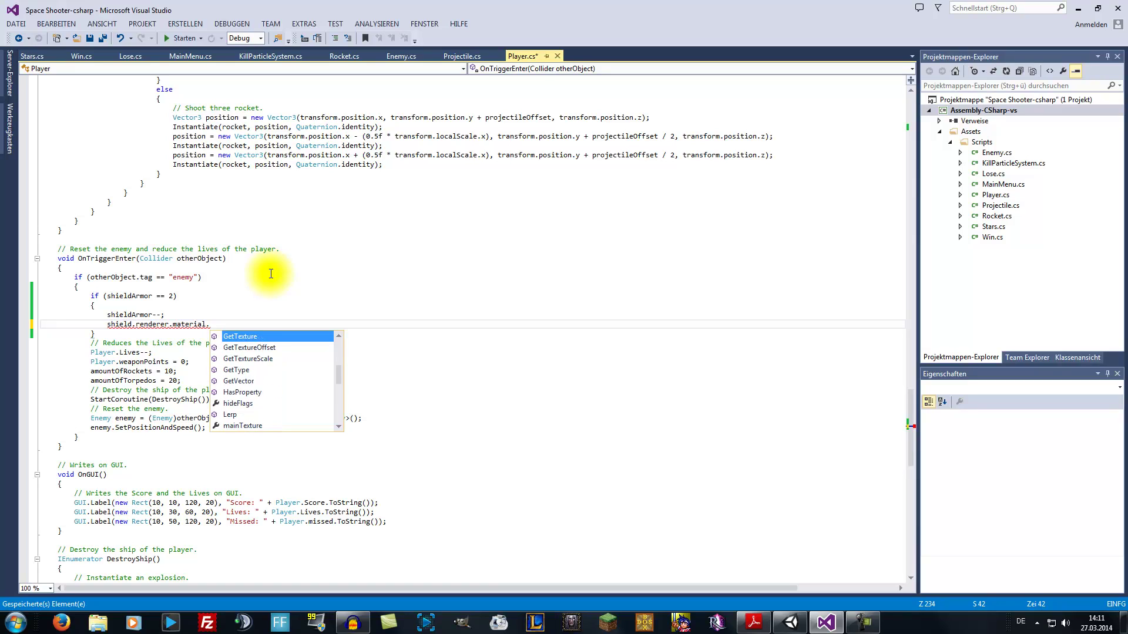
key(Up)
key(Up)
key(Up)
key(Up)
key(Up)
key(Up)
key(Up)
key(Up)
key(Up)
key(Up)
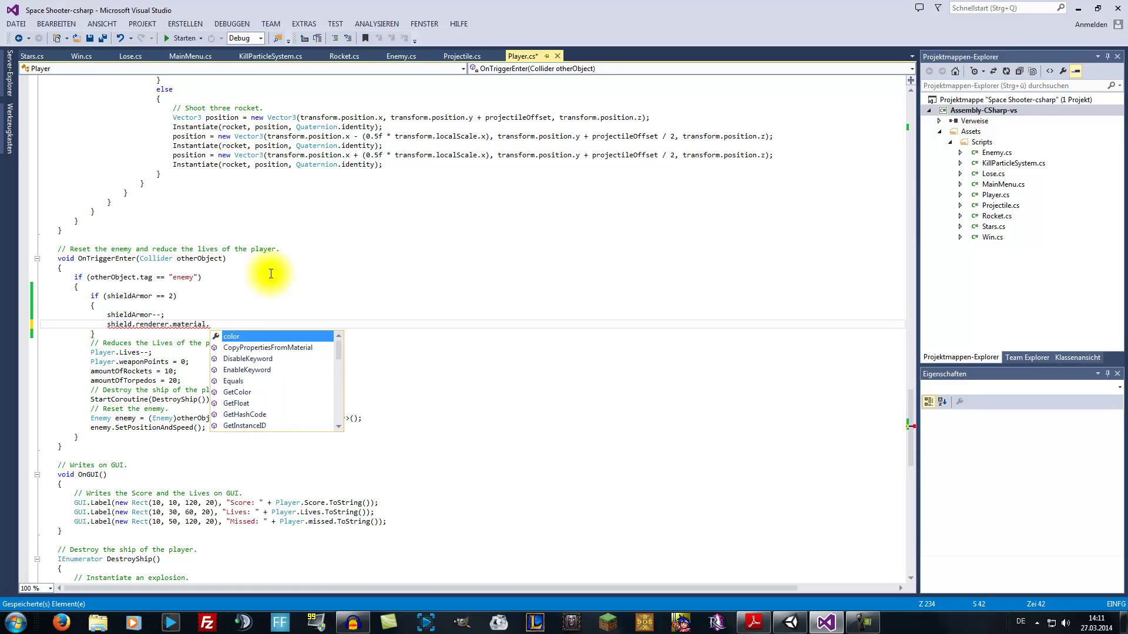
key(Return)
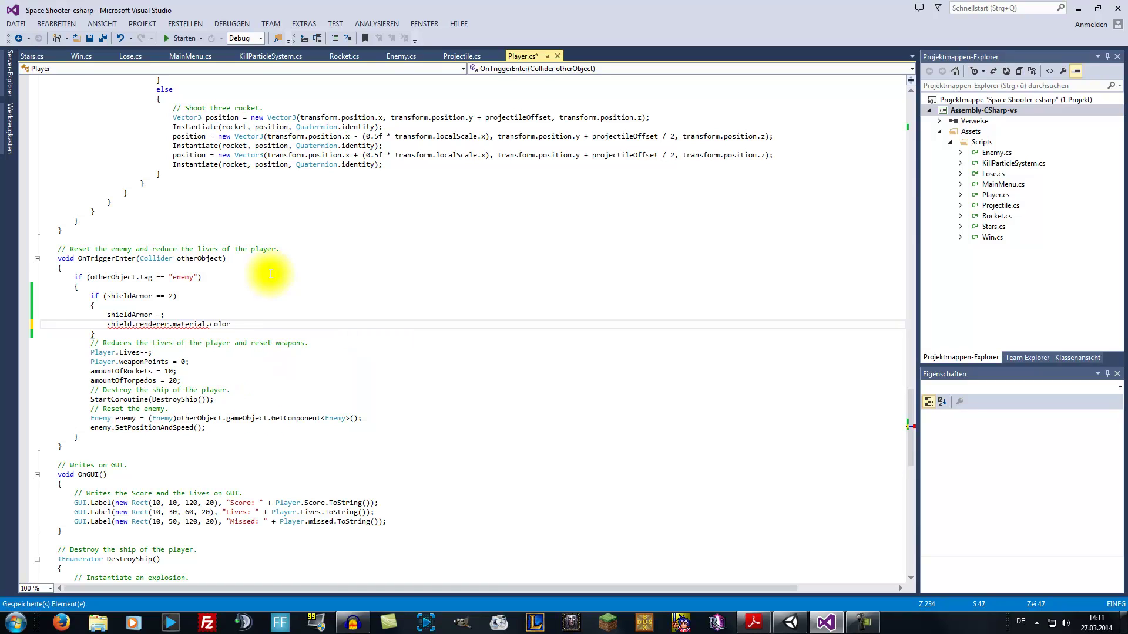
text(.)
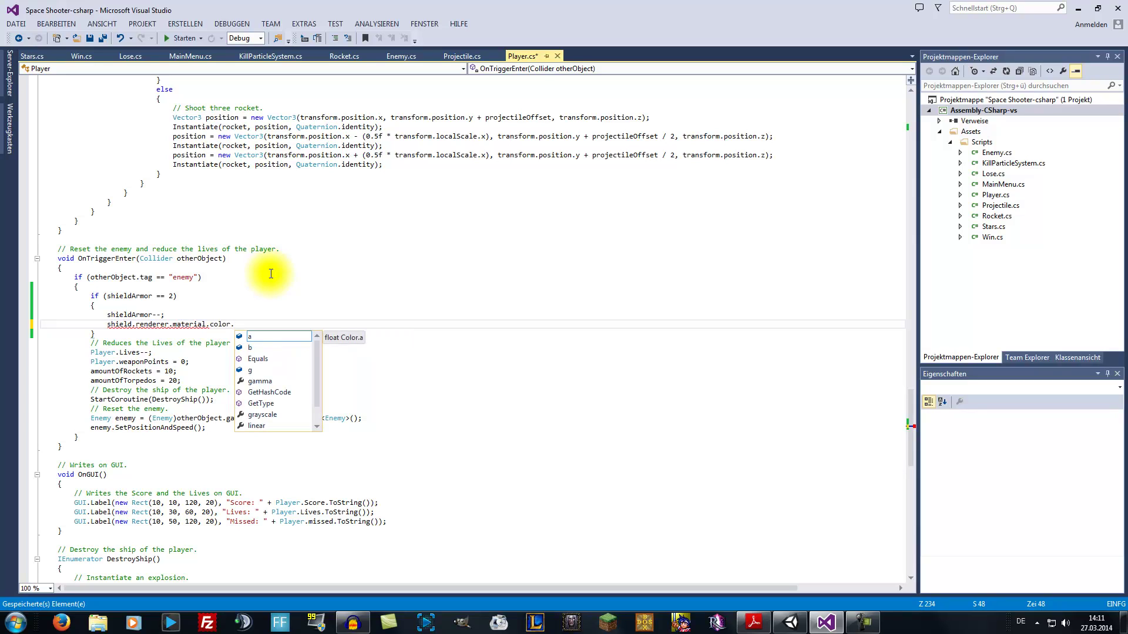
- Browse the colour's channel members, then switch to the Unity editor
key(Down)
key(Down)
key(Up)
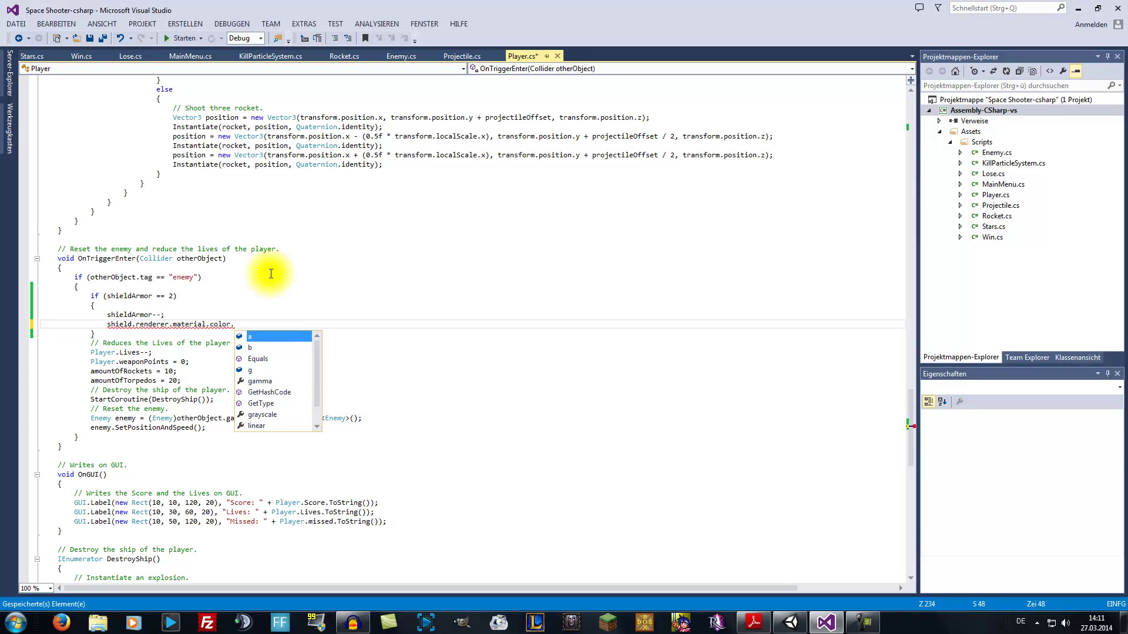
key(Down)
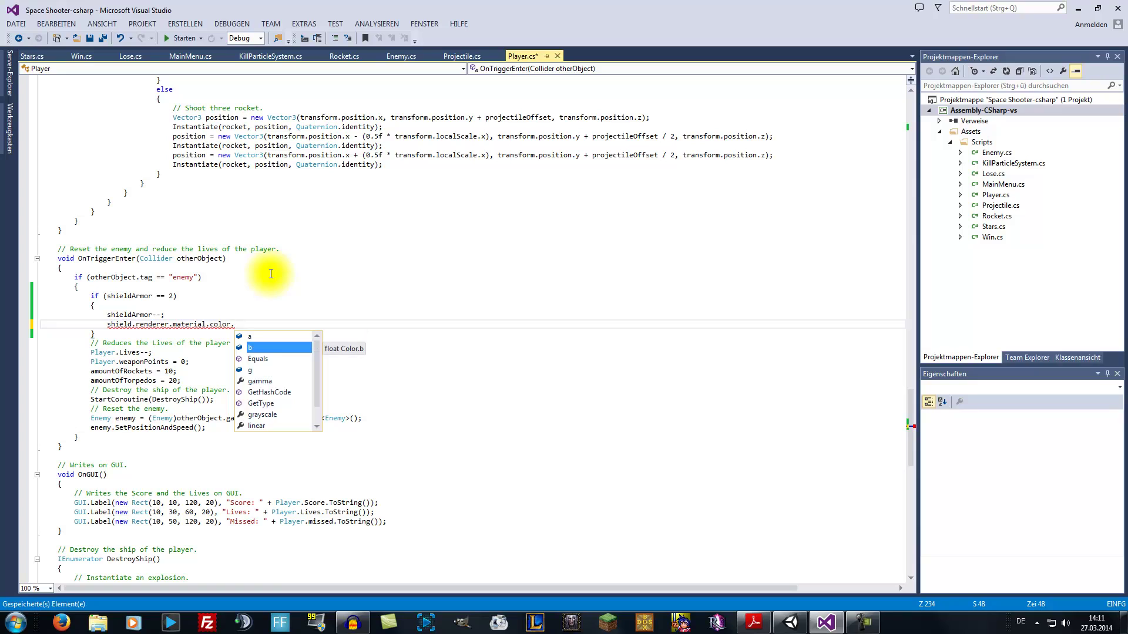
key(Down)
key(Down)
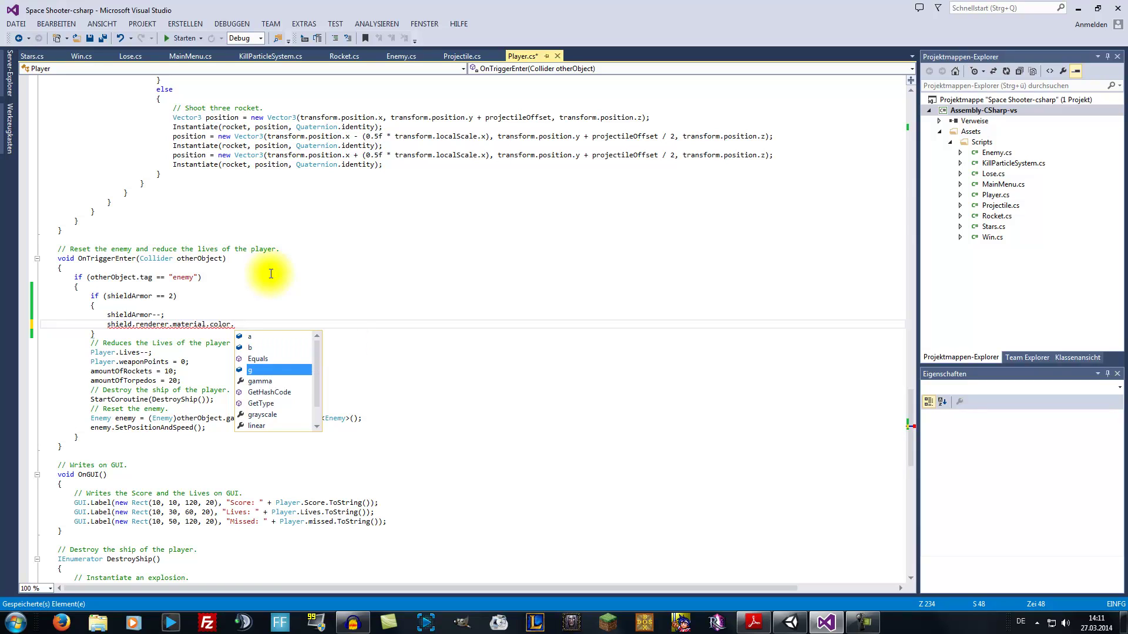
key(Down)
key(Down)
key(Down)
key(Down)
key(Down)
key(Down)
key(Down)
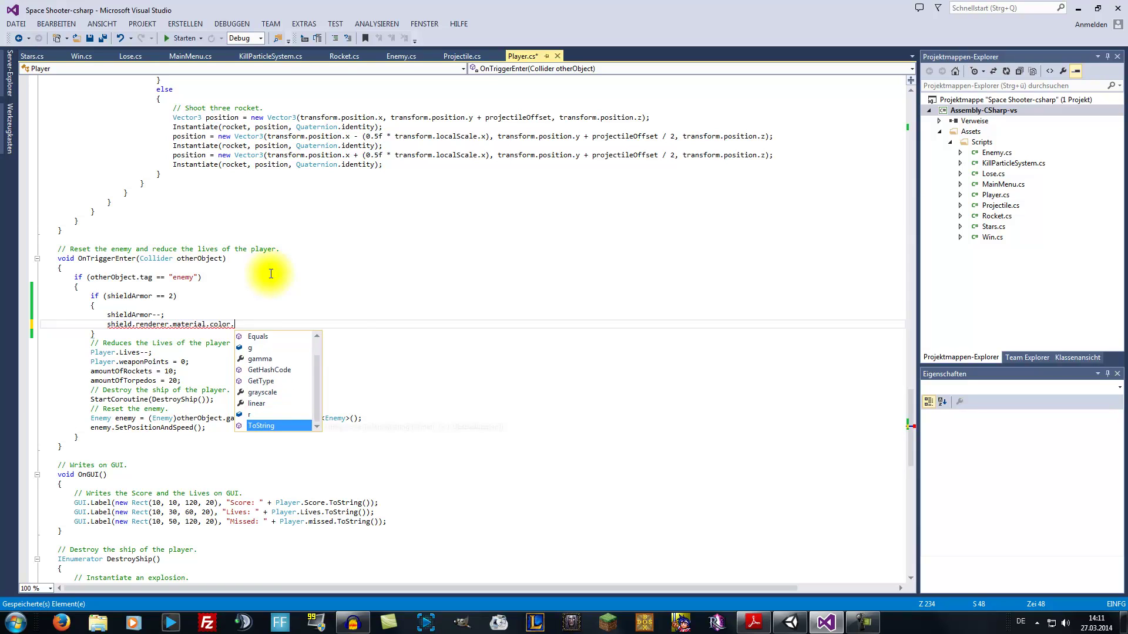
click(788, 628)
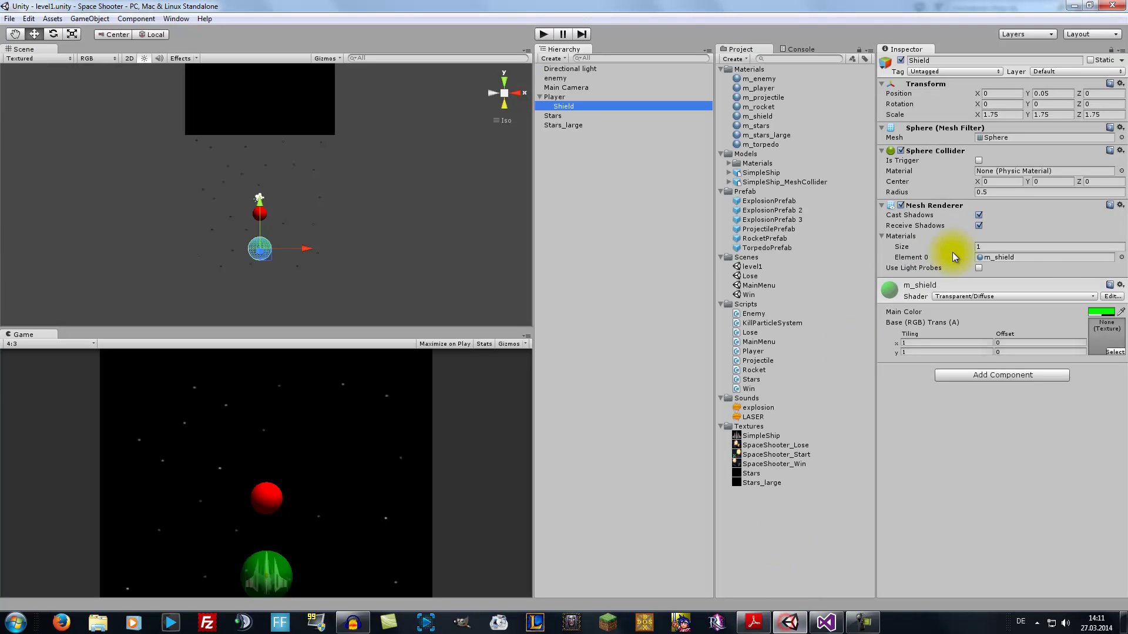
- Preview m_shield's Main Color as yellow with red at 255, then return red to 0 (green)
click(1101, 312)
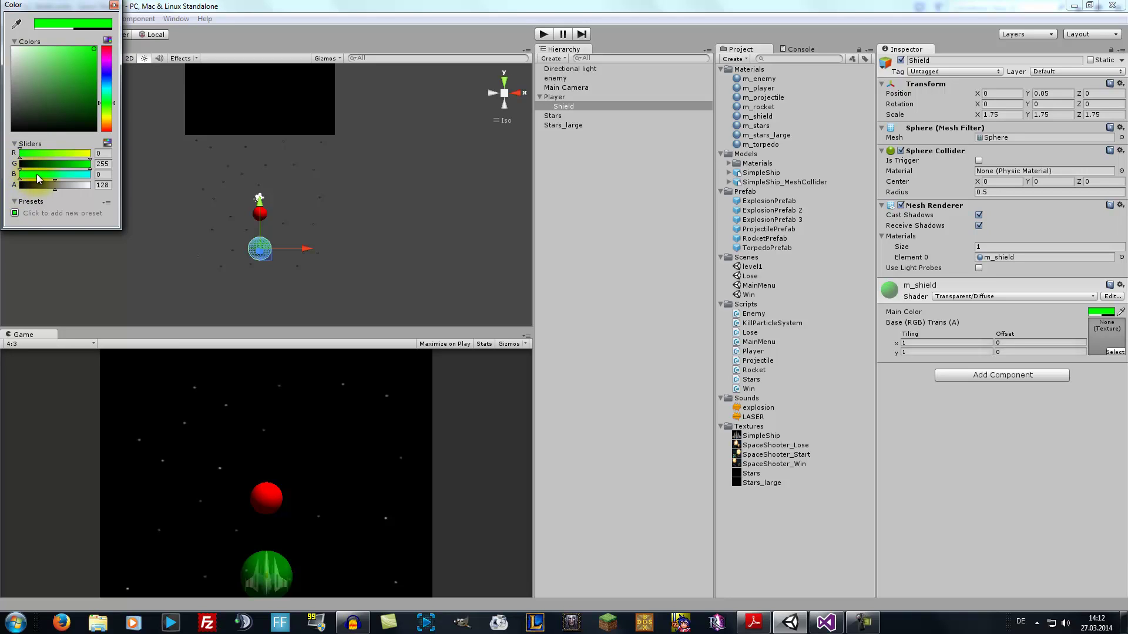
drag(20, 154, 98, 154)
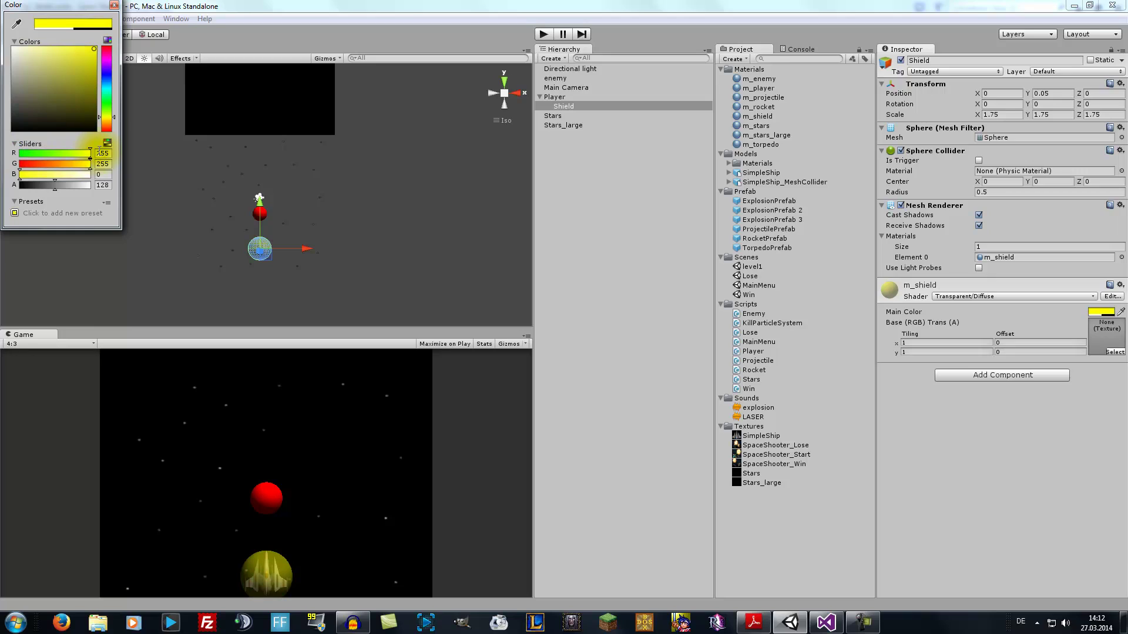
drag(90, 154, 16, 155)
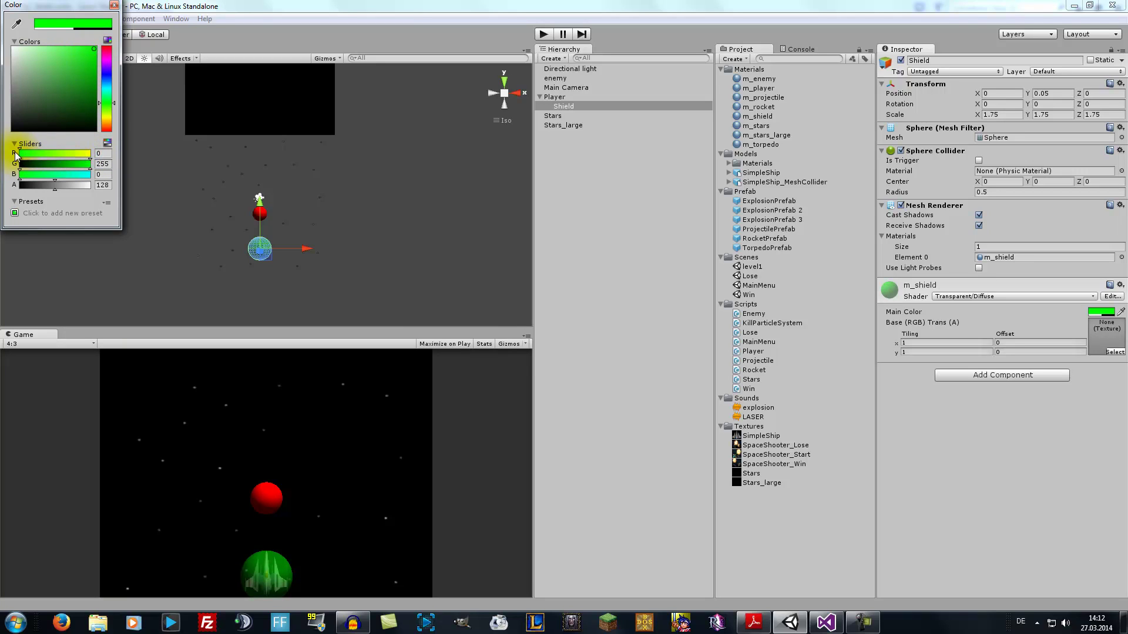
click(826, 622)
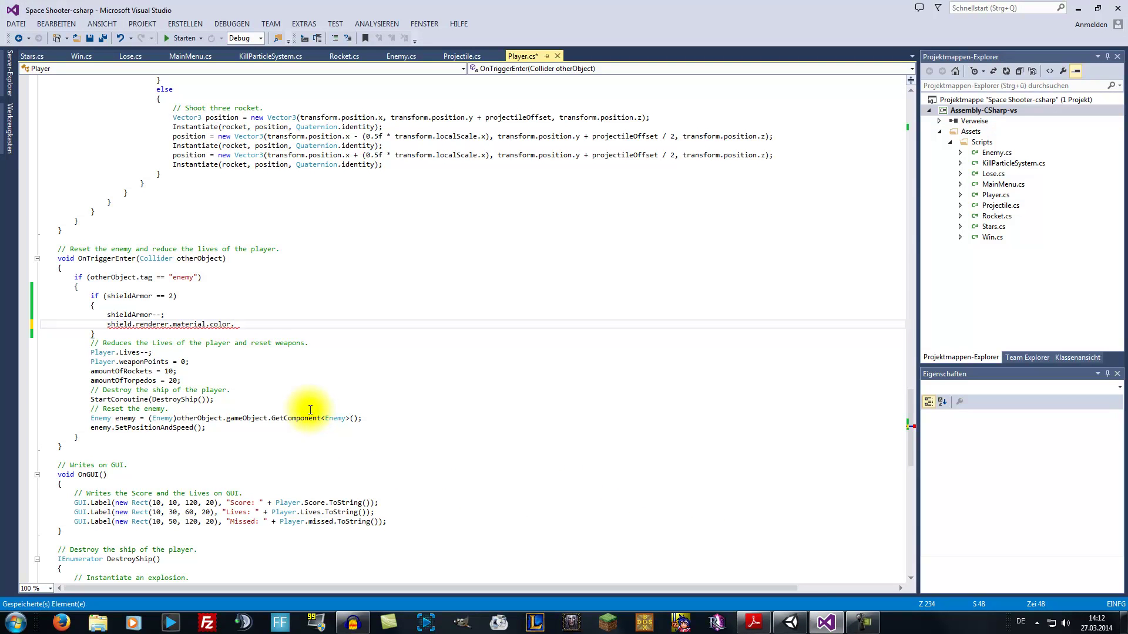
- Make the shield line read shield.renderer.material.color.r = 255f; and check its error
key(BackSpace)
text(.r)
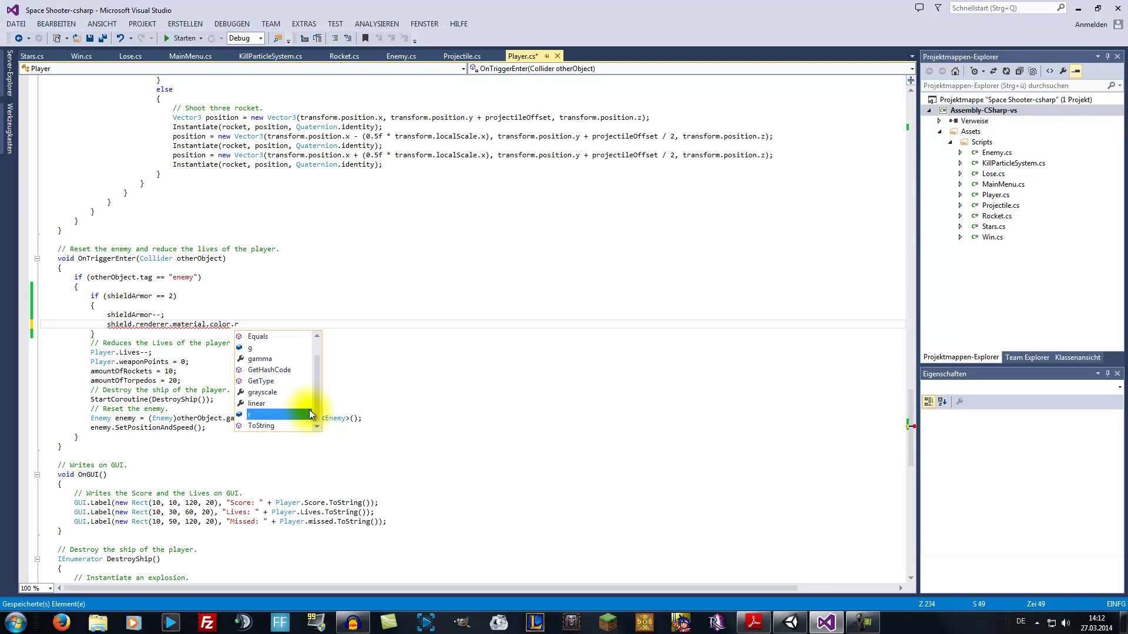
text( = 255)
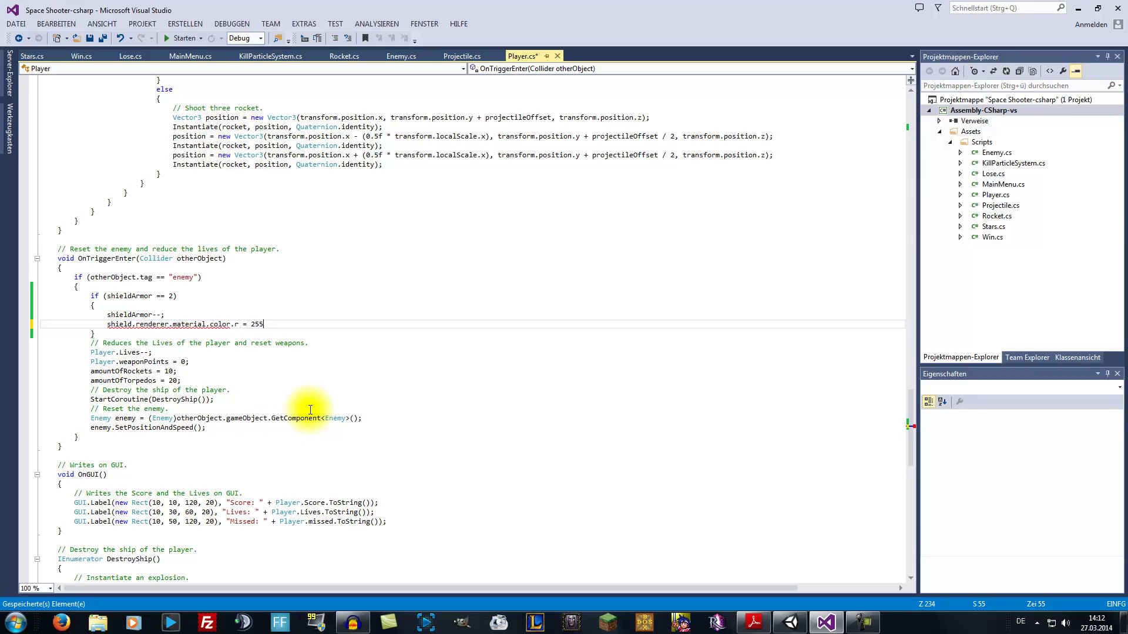
text(;)
key(Left)
text(f)
mouse_move(214, 322)
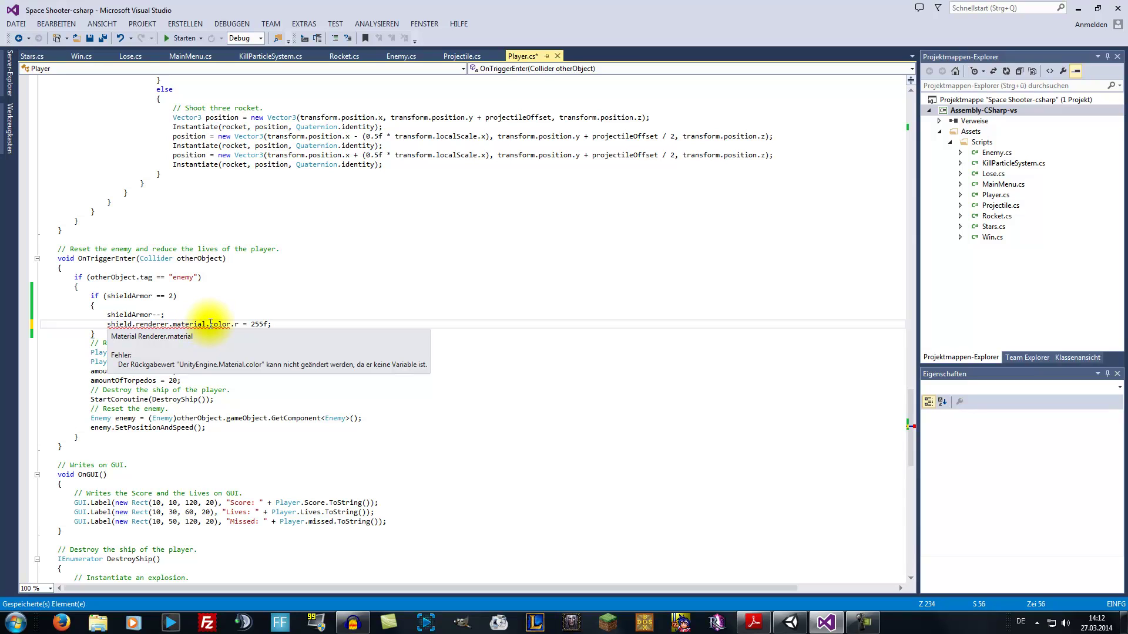
drag(210, 324, 238, 324)
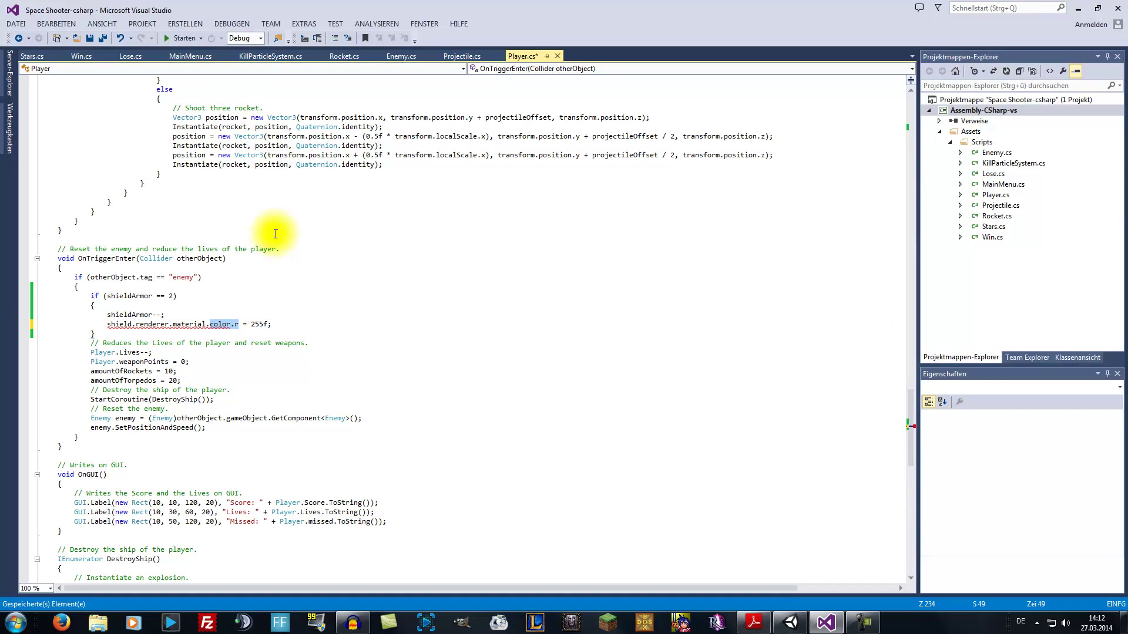
- Rewrite the shield line as shield.renderer.material.SetColor(, removing the = 255f assignment
key(BackSpace)
key(BackSpace)
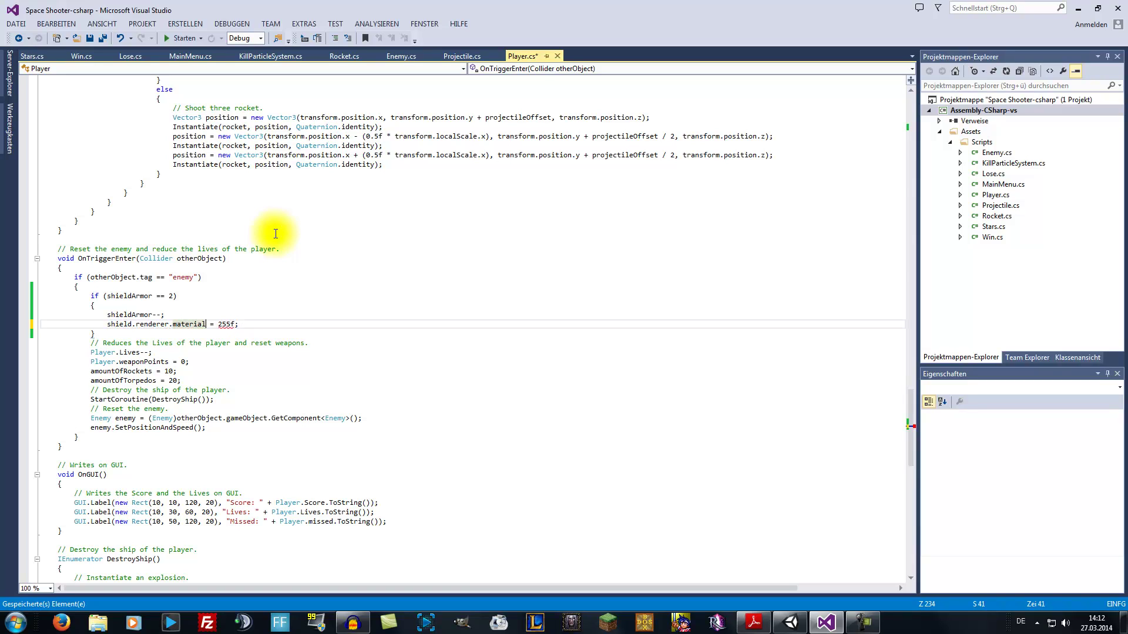
text(.)
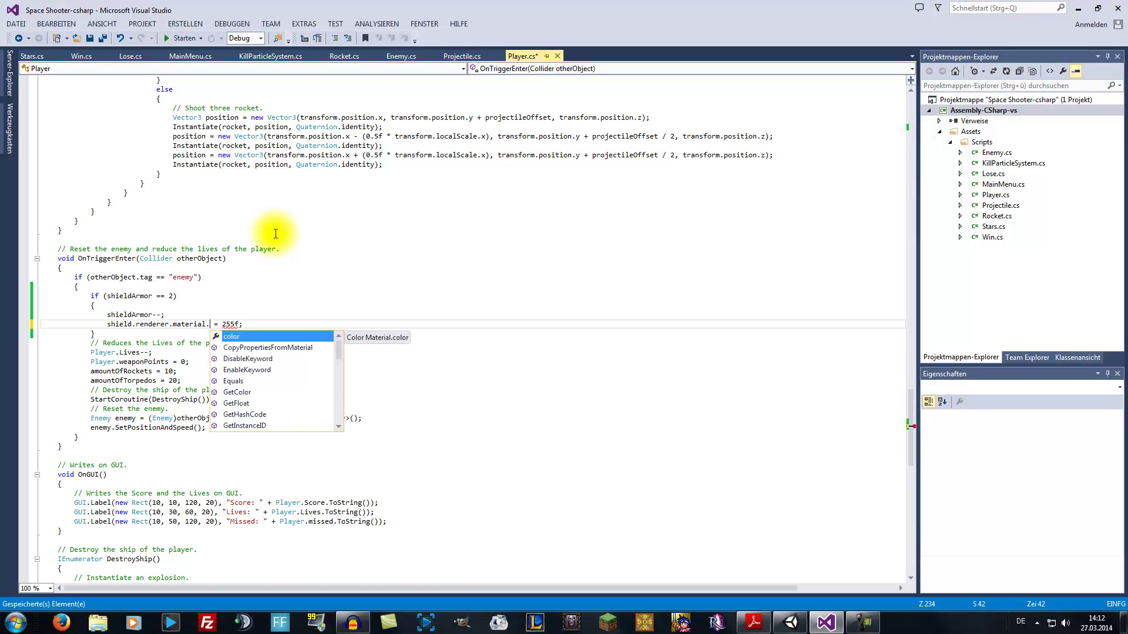
key(Down)
key(Down)
key(Down)
key(Down)
key(Down)
key(Down)
key(Down)
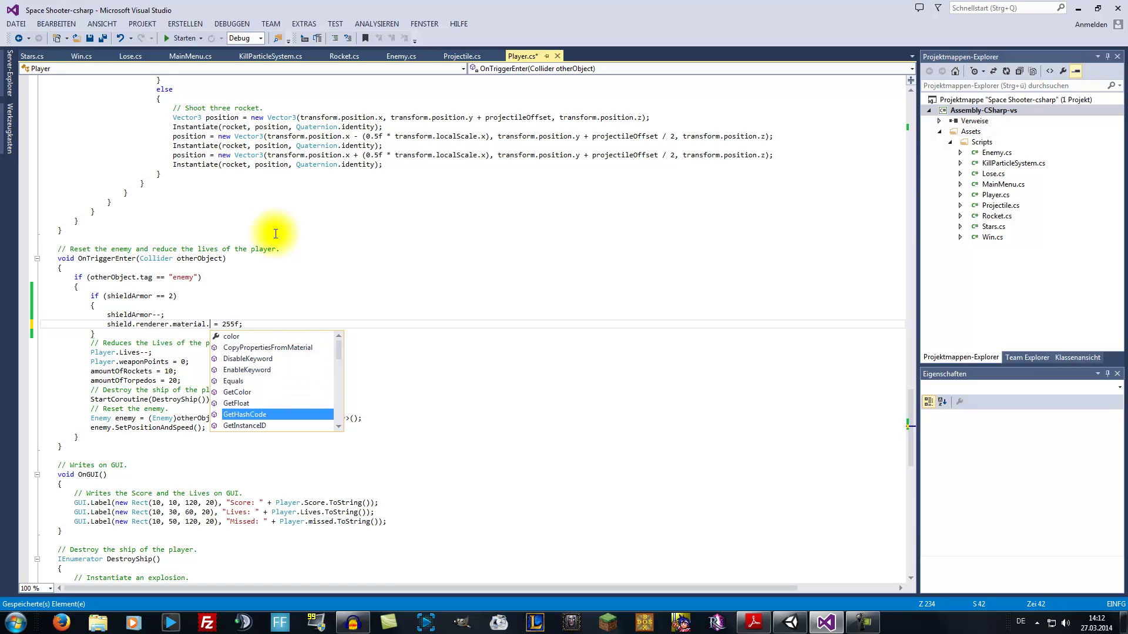
key(Down)
key(Down)
key(Down)
key(Down)
key(Down)
key(Down)
key(Down)
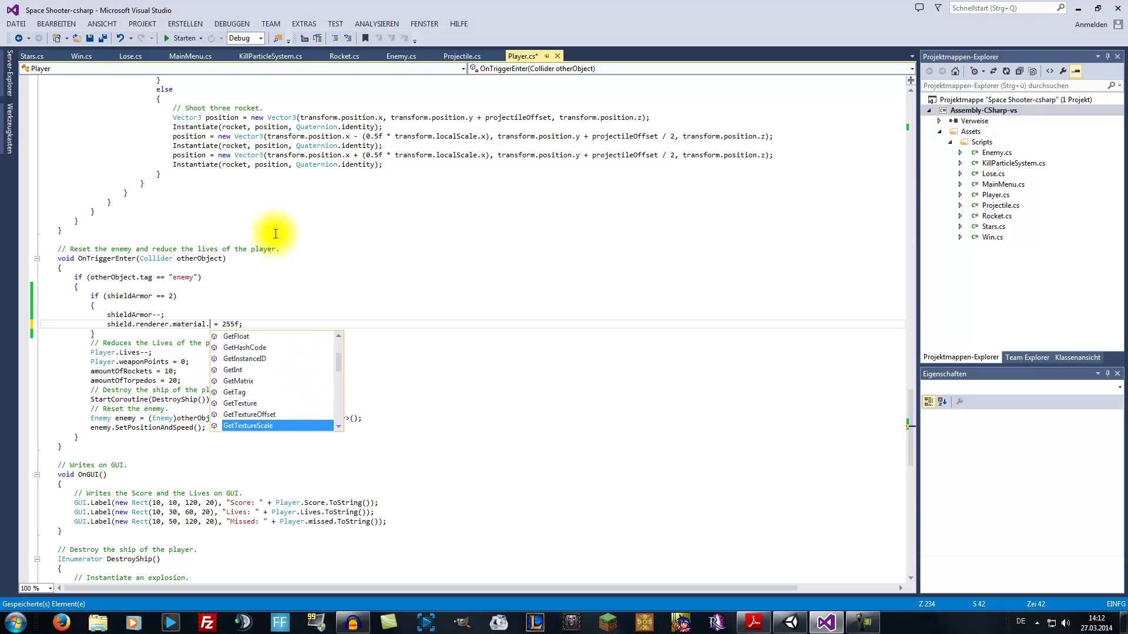
key(Down)
key(Down)
key(Down)
key(Down)
key(Down)
key(Down)
key(Down)
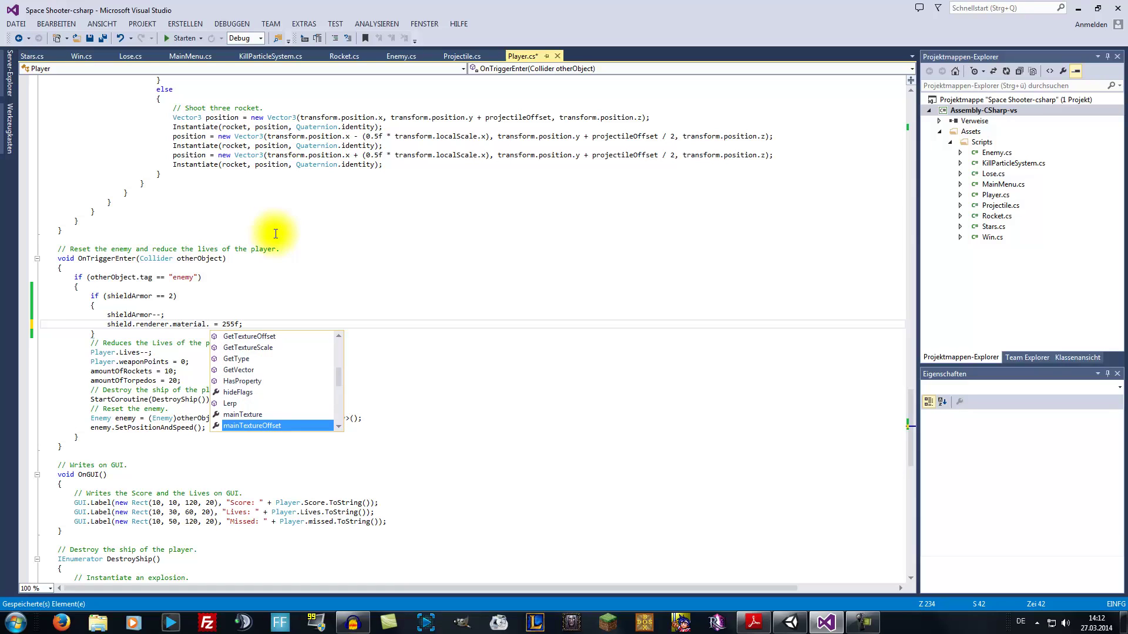
key(Down)
key(Down)
key(Down)
key(Down)
key(Down)
key(Down)
key(Down)
key(Down)
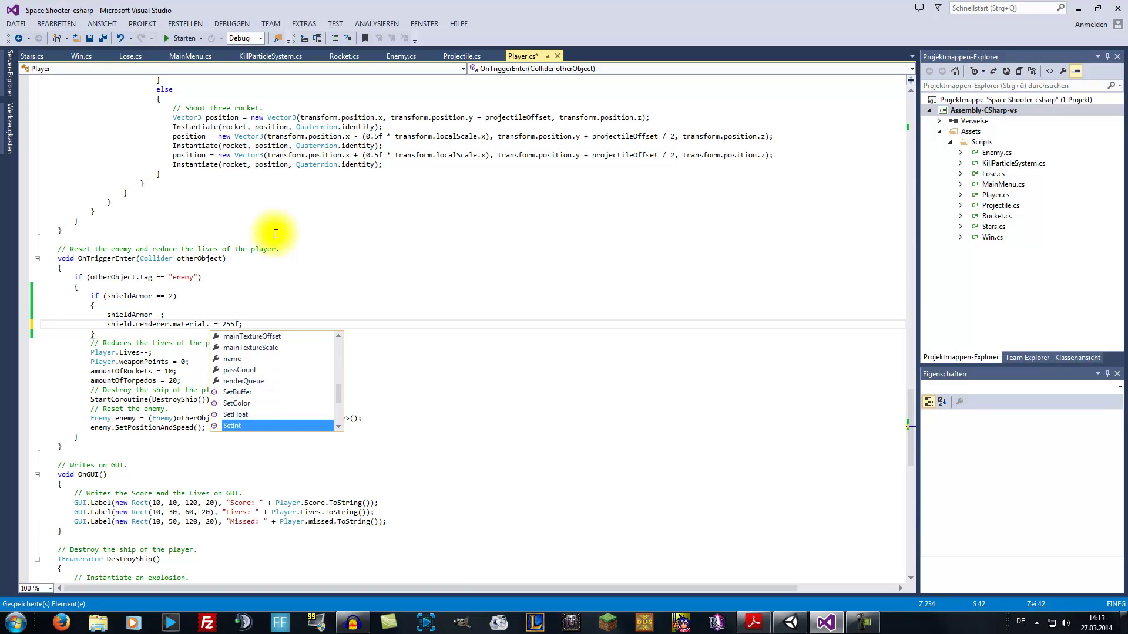
key(Up)
key(Up)
key(Return)
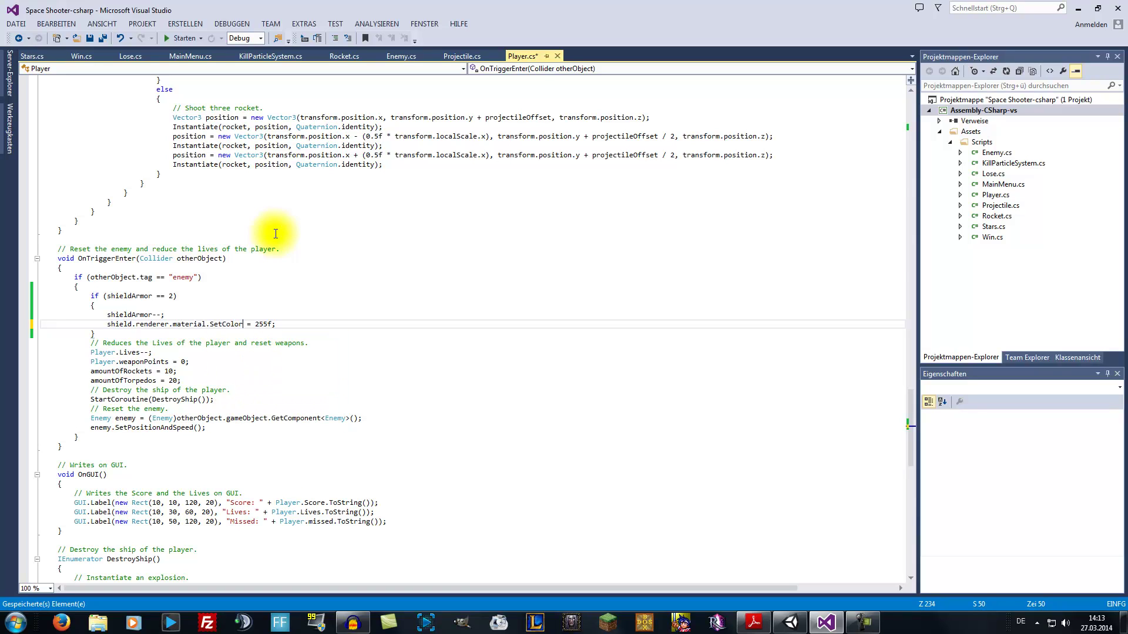
key(Delete)
key(Delete)
key(Delete)
key(Delete)
key(Delete)
key(Delete)
key(Delete)
text(()
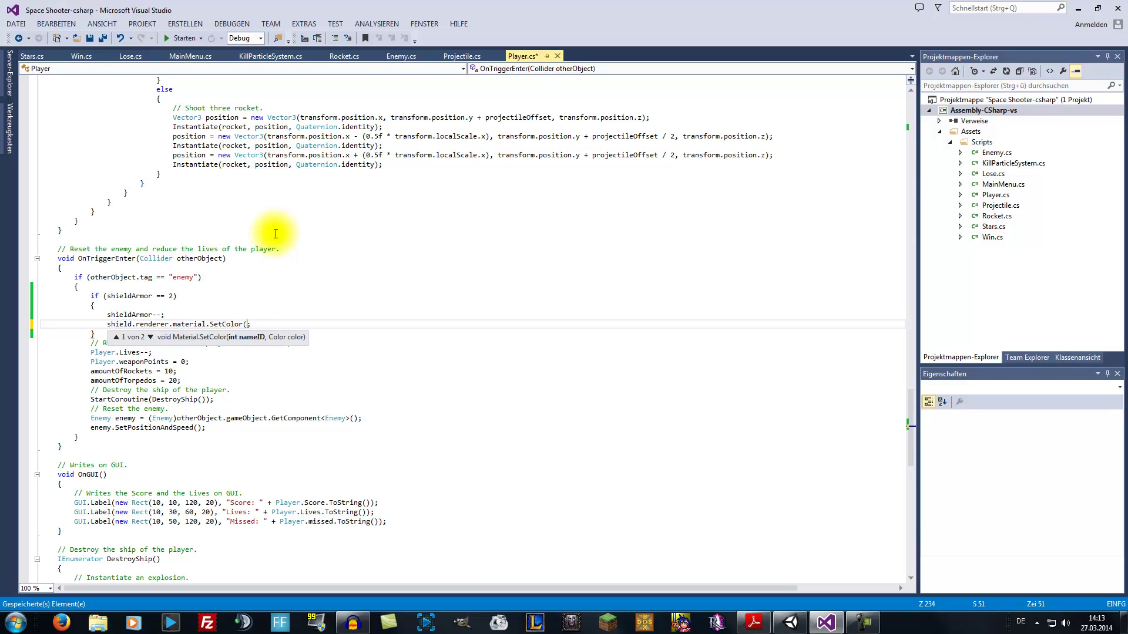
- Compare SetColor's nameID and propertyName overloads in the parameter info
click(150, 338)
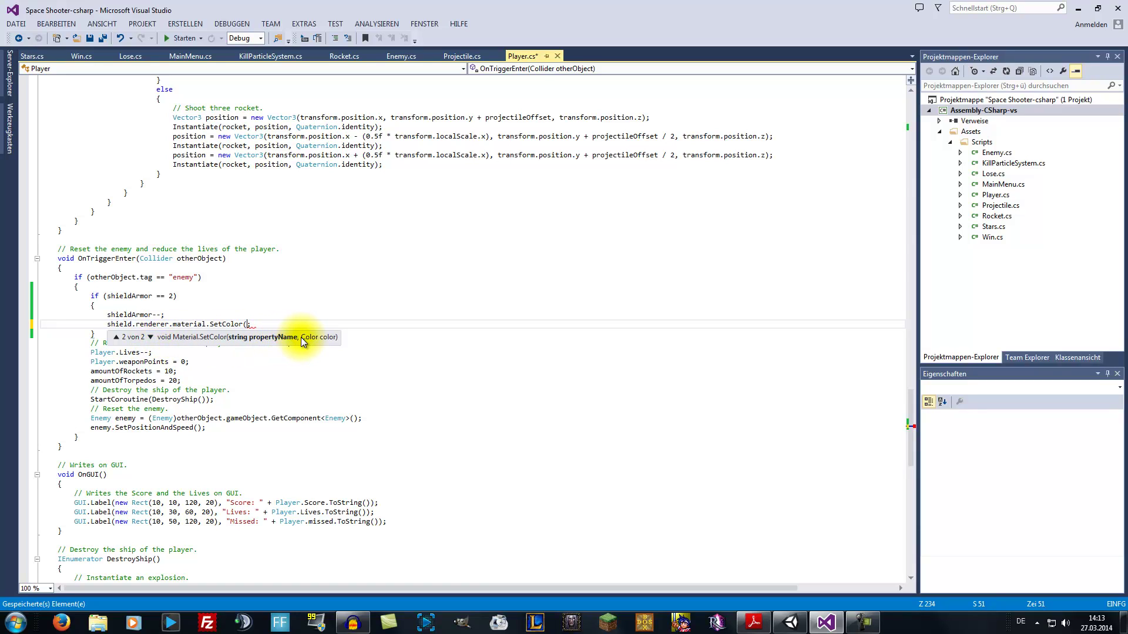
click(116, 338)
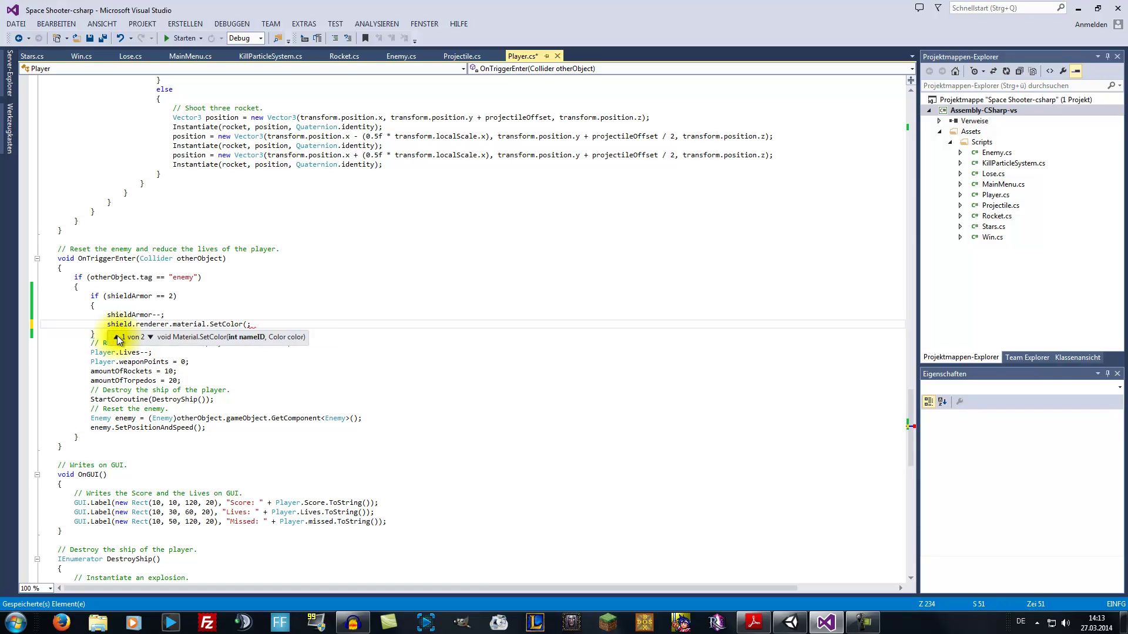
click(151, 337)
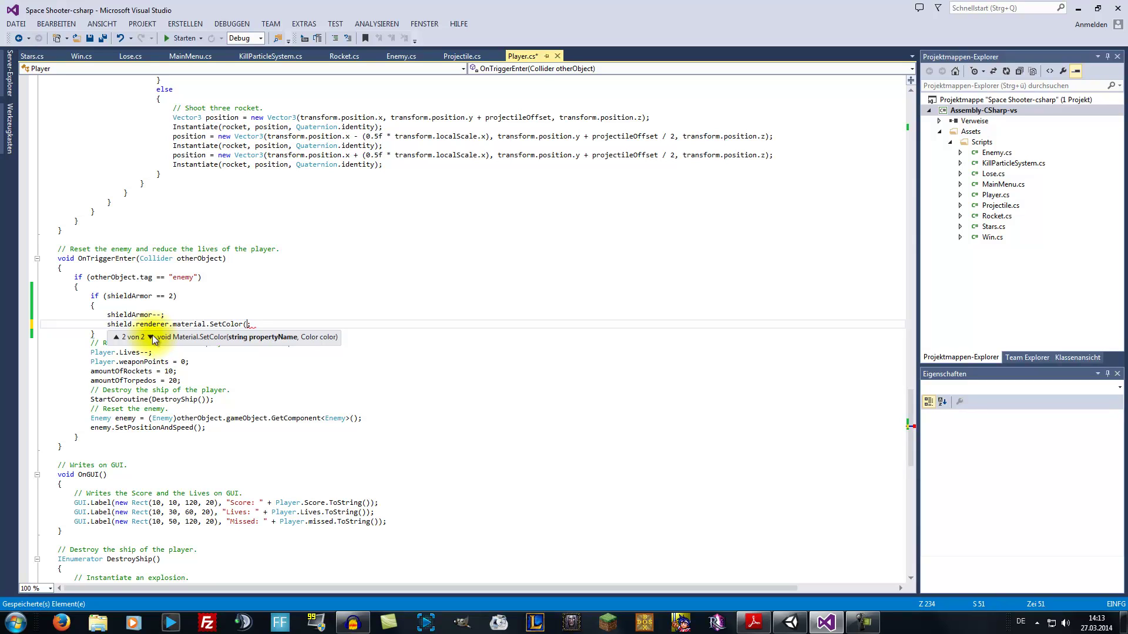
click(117, 339)
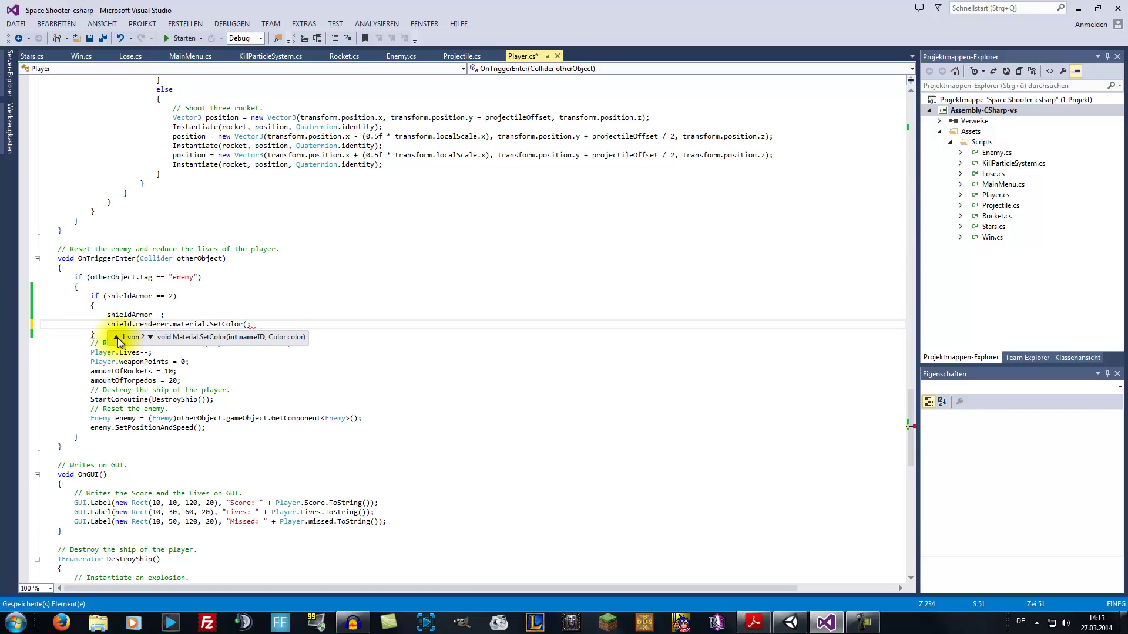
- Complete the call as SetColor(1, new Color(255f, 255f, 0f, 128f)); and save Player.cs
text(1)
text(, new Col)
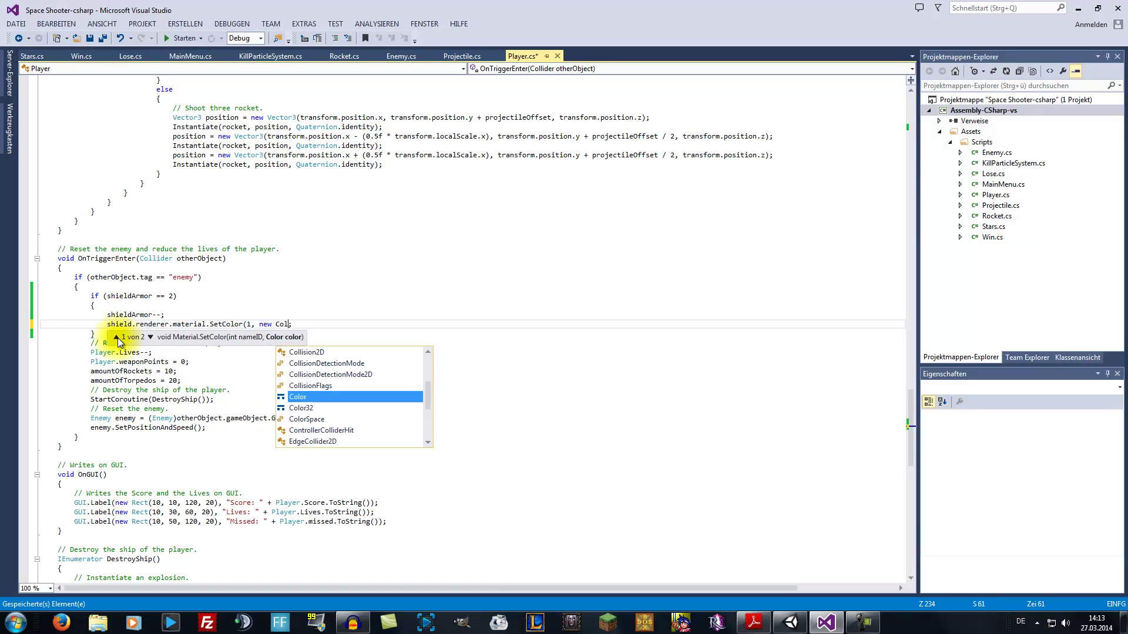
text(or(255, )
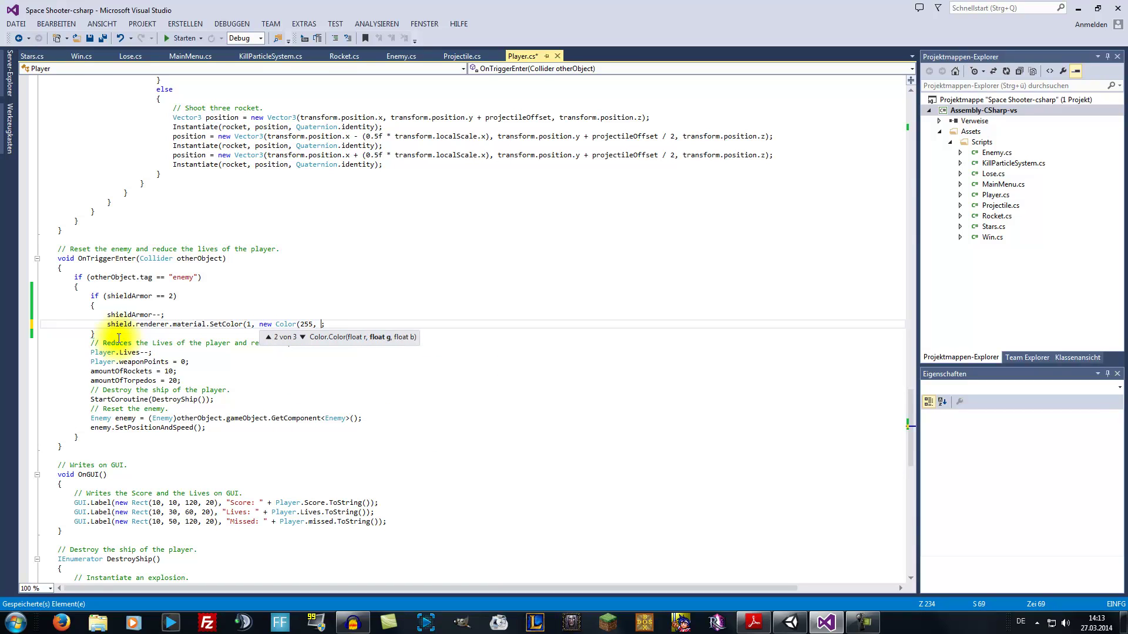
text(255,)
key(BackSpace)
key(BackSpace)
key(BackSpace)
key(BackSpace)
key(BackSpace)
key(BackSpace)
text(f, 255f)
text(, 0, 1)
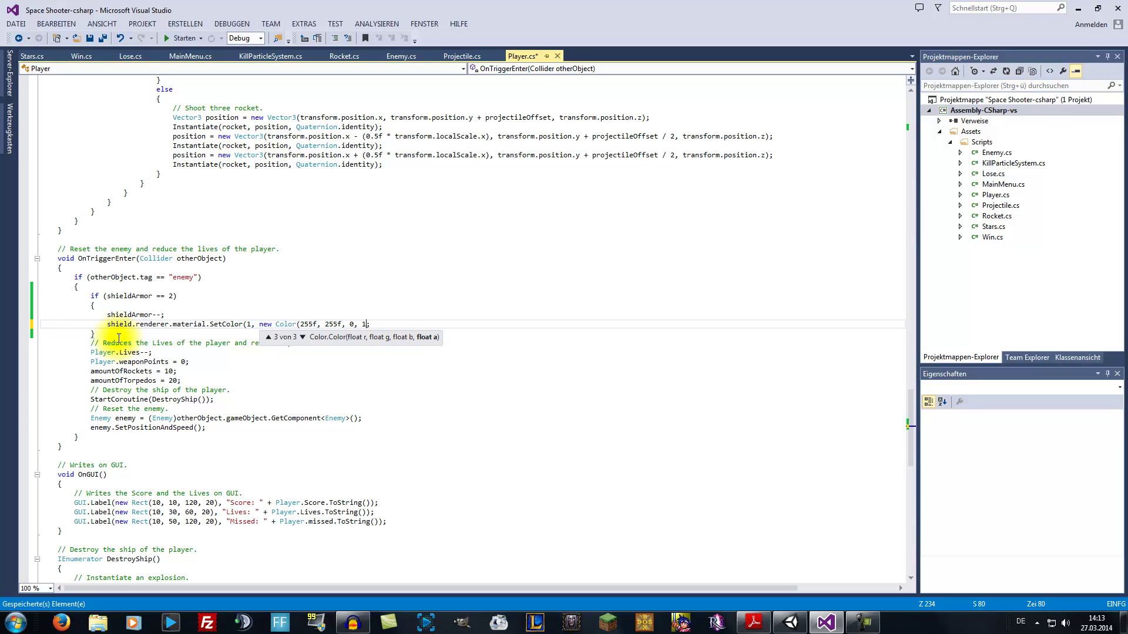
text(28))
key(BackSpace)
text(f)
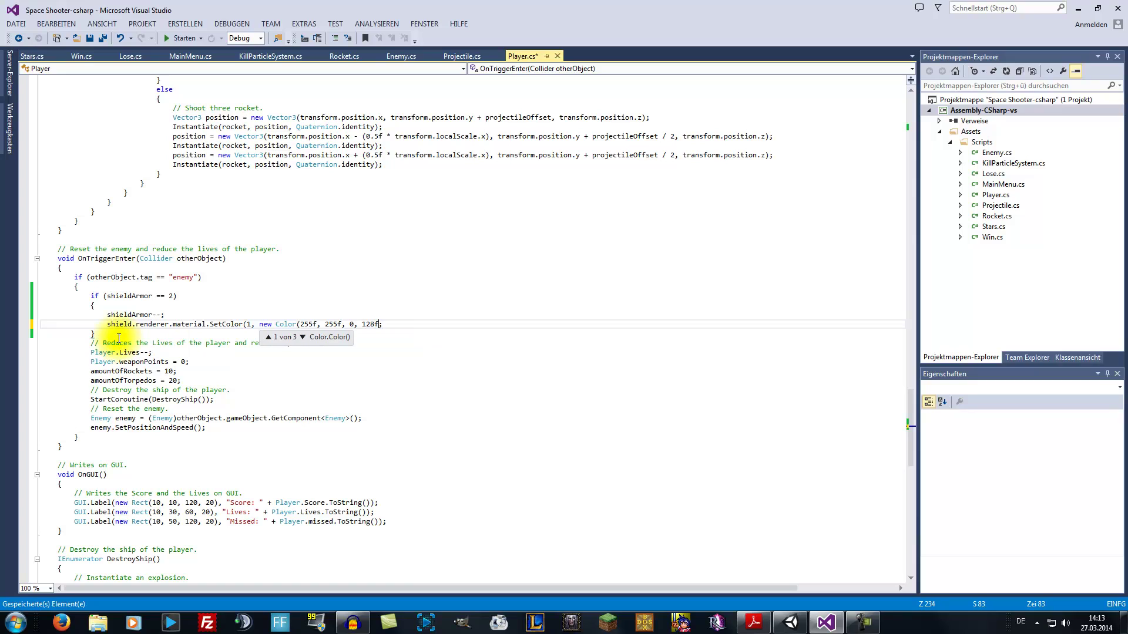
text())
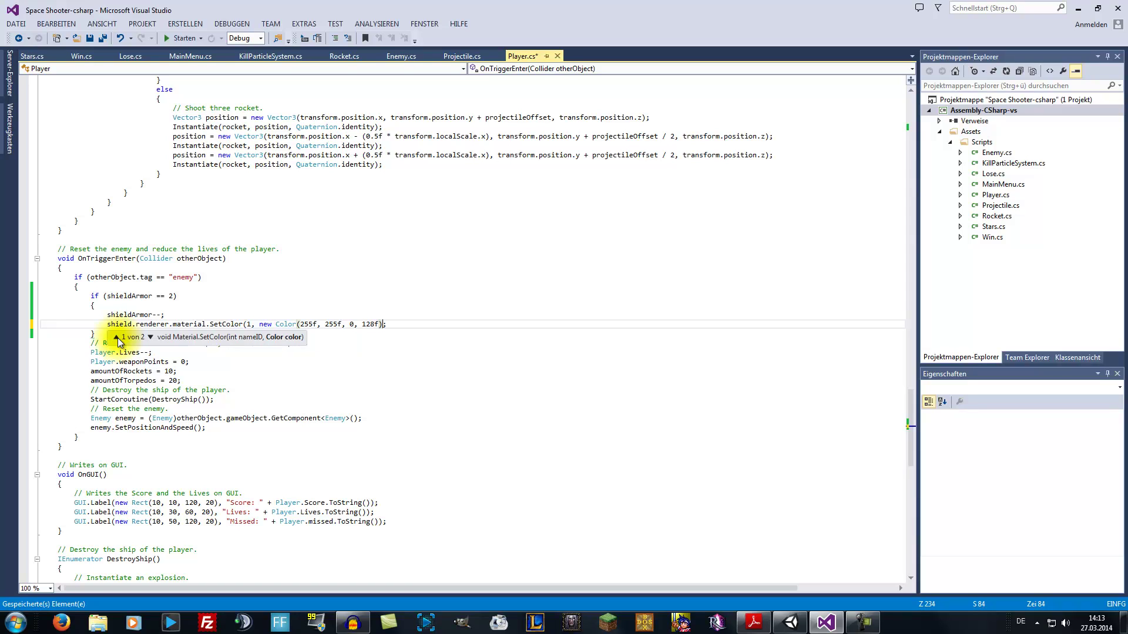
text())
key(Left)
key(Left)
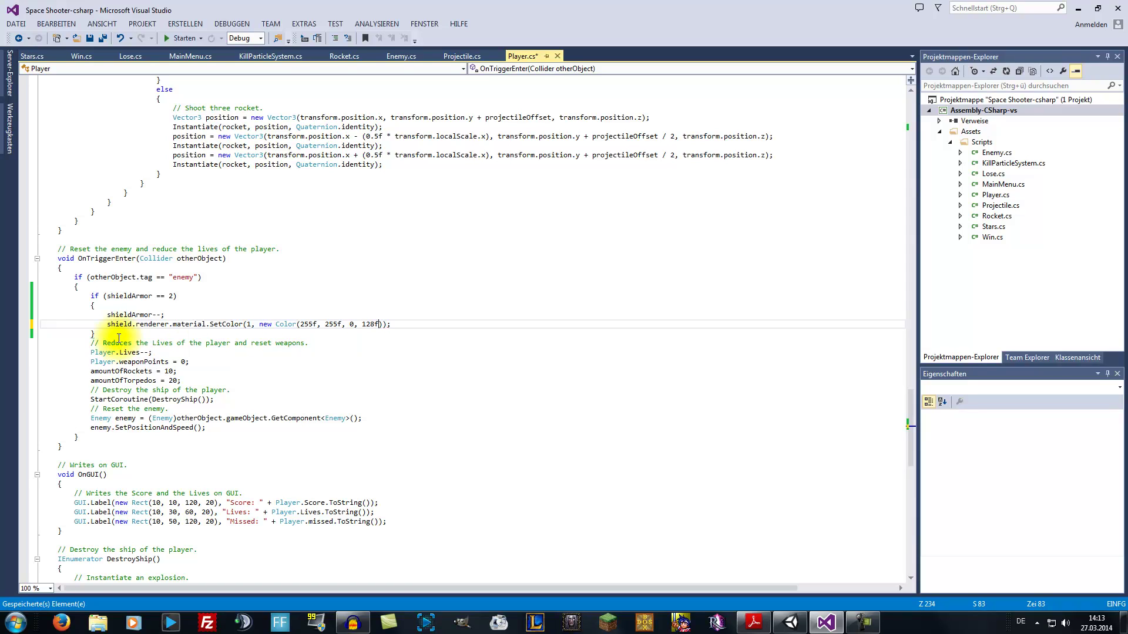
text(f)
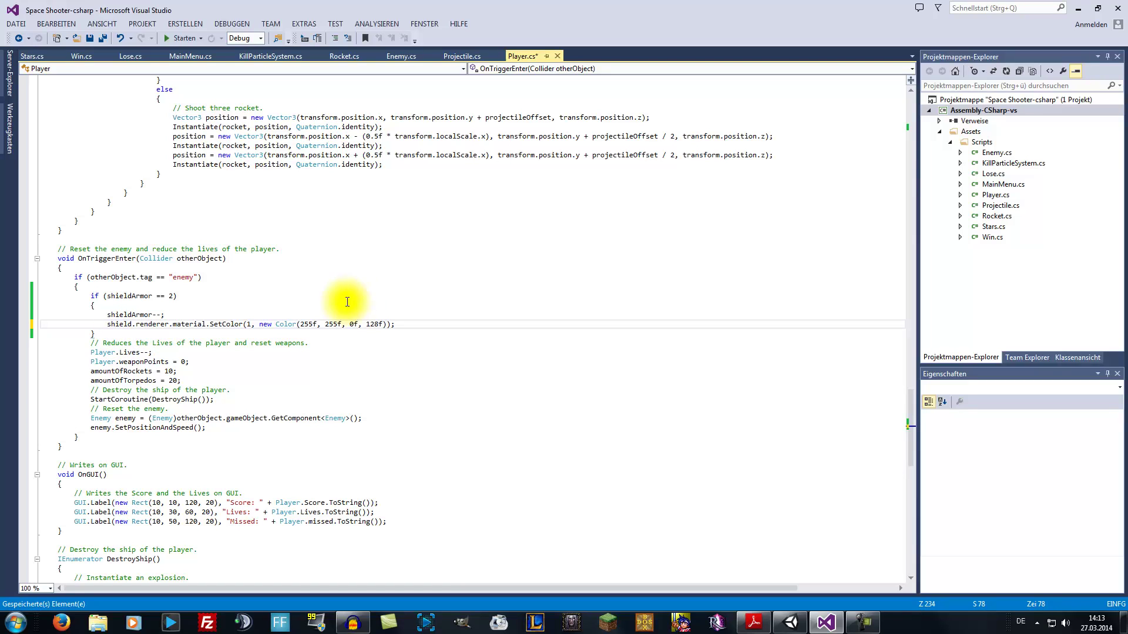
click(309, 304)
click(103, 38)
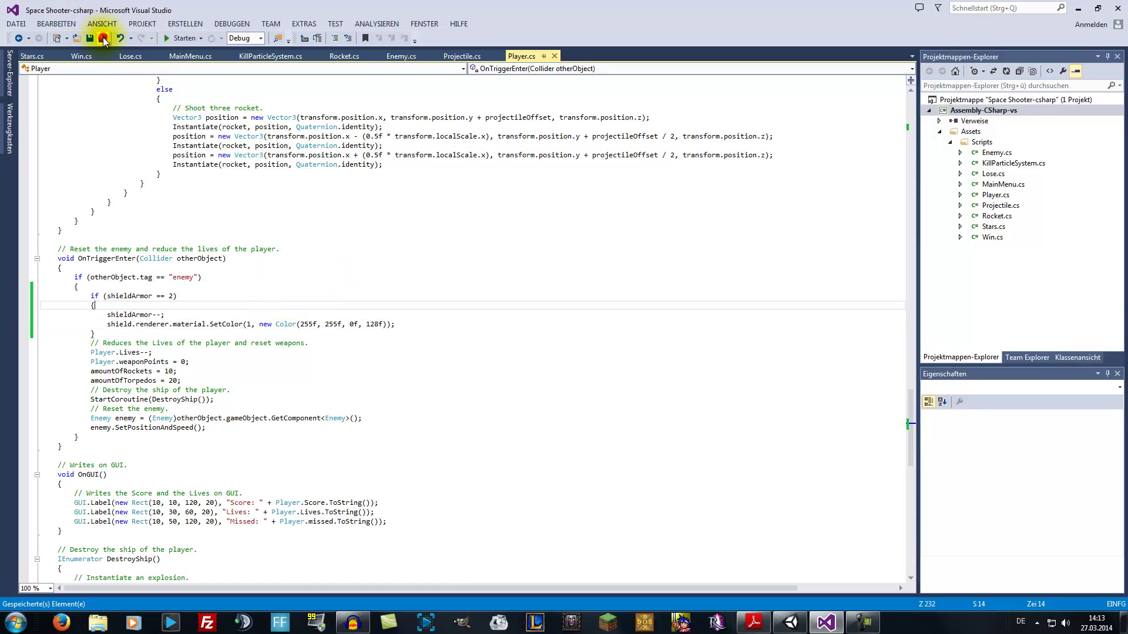
- Add an else block, move the lives-loss and enemy reset code into it, and save
click(118, 334)
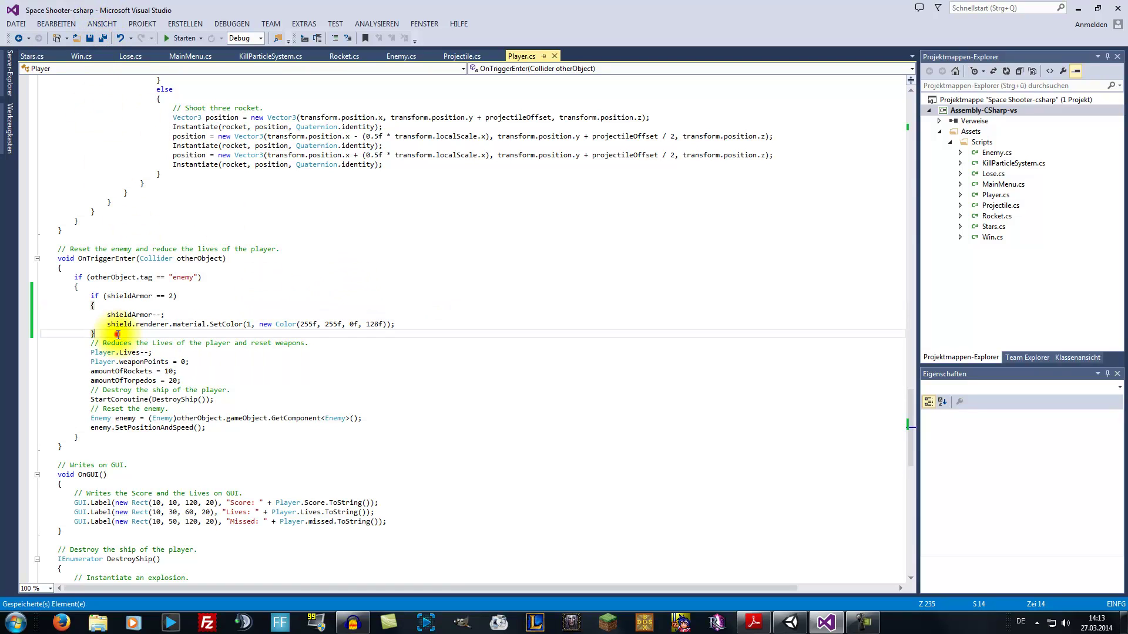
text(else)
key(Return)
text({)
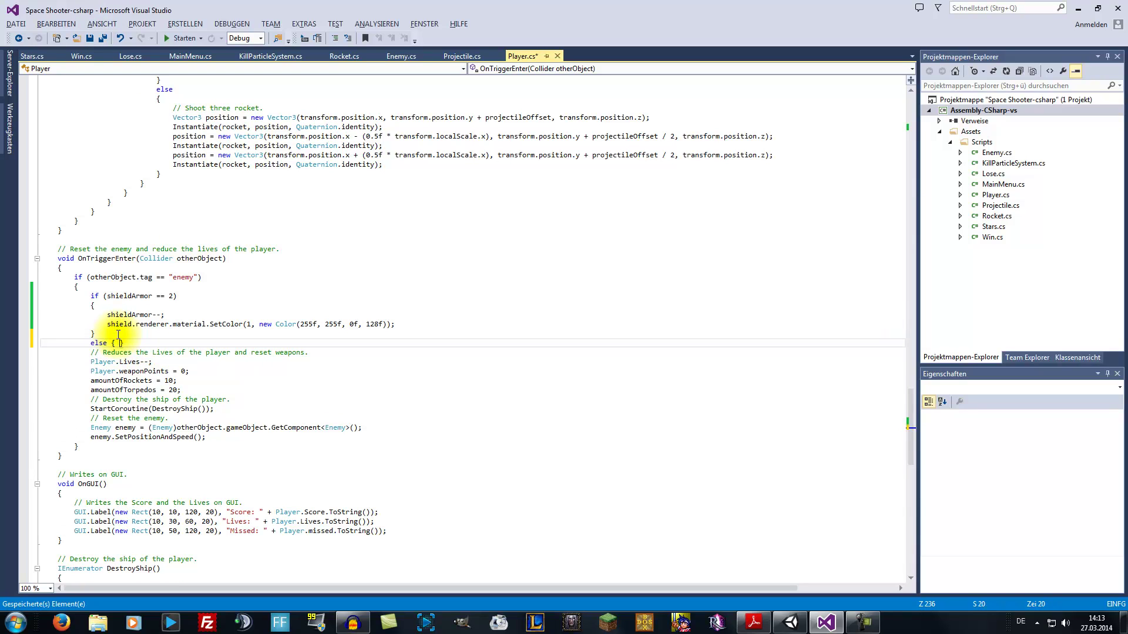
key(Return)
drag(96, 371, 218, 463)
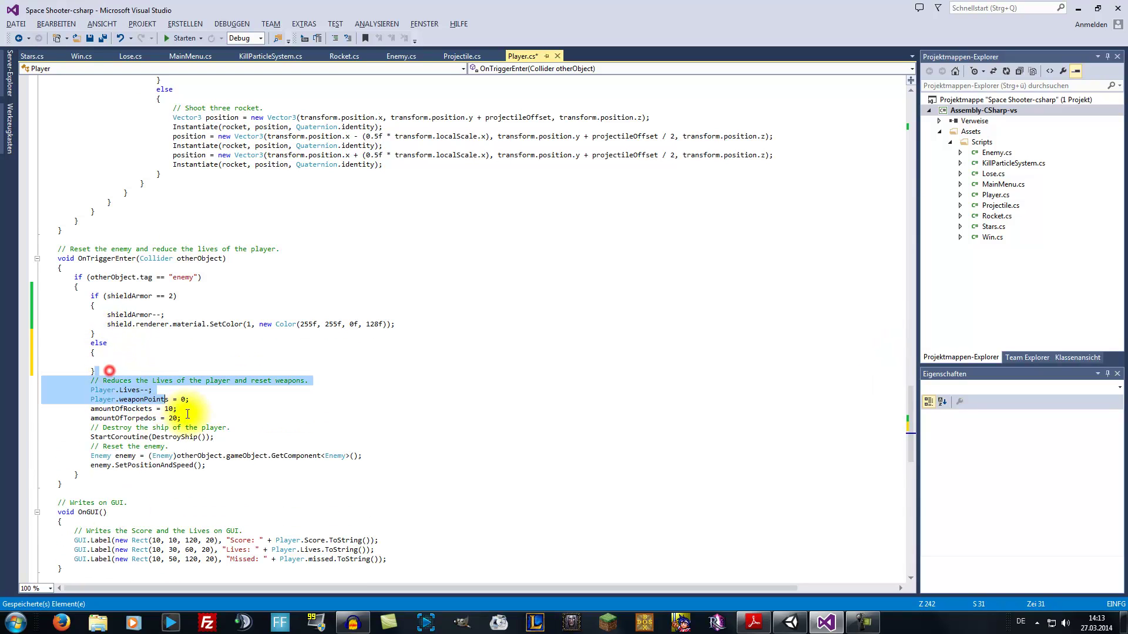
key(ctrl+x)
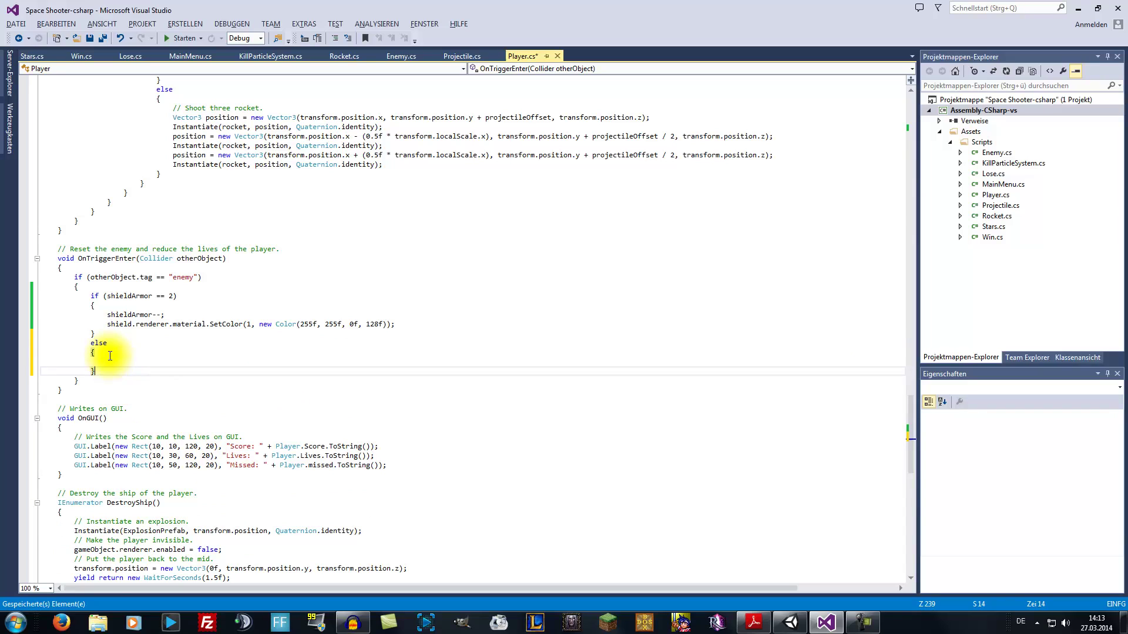
click(116, 361)
key(ctrl+v)
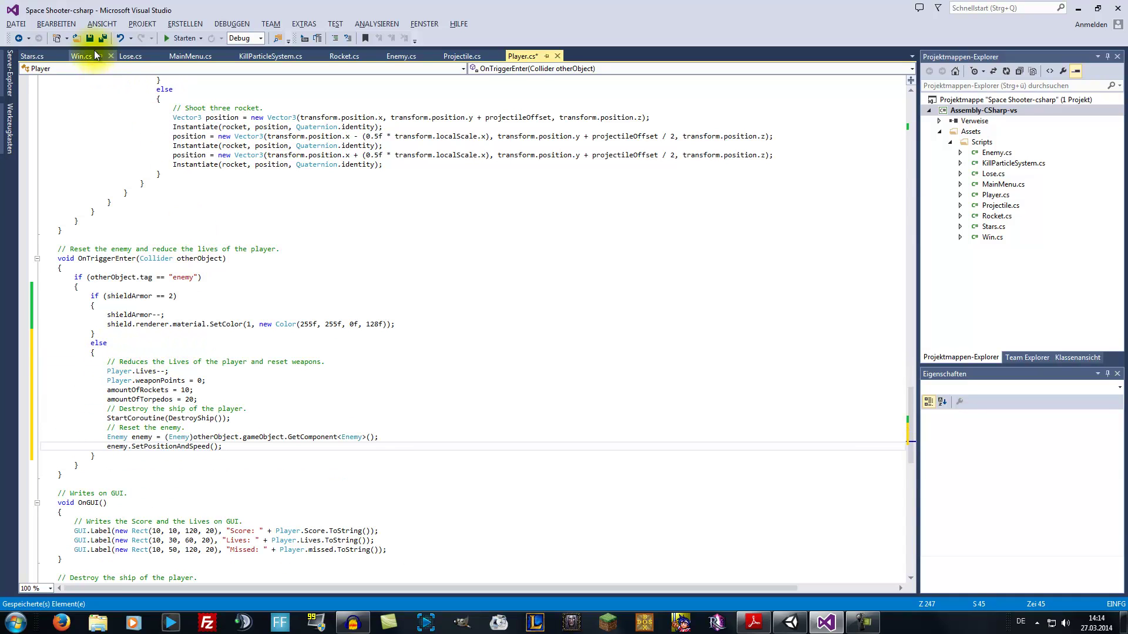
click(102, 38)
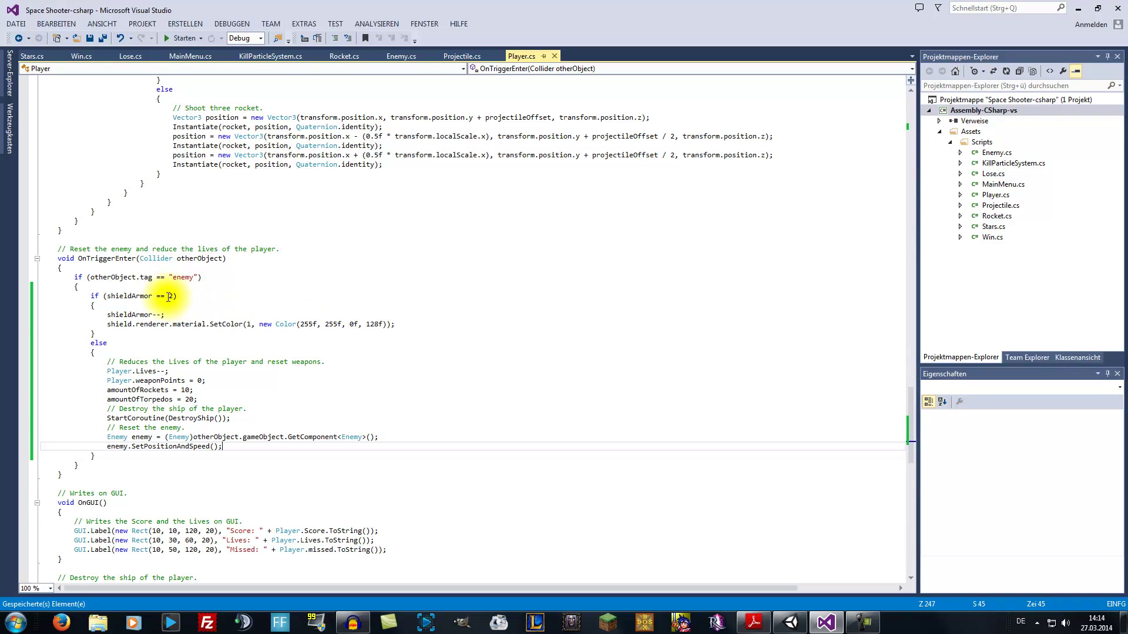
- Change the shield condition from == 2 to != 0 and save all files
drag(157, 296, 173, 296)
text(!)
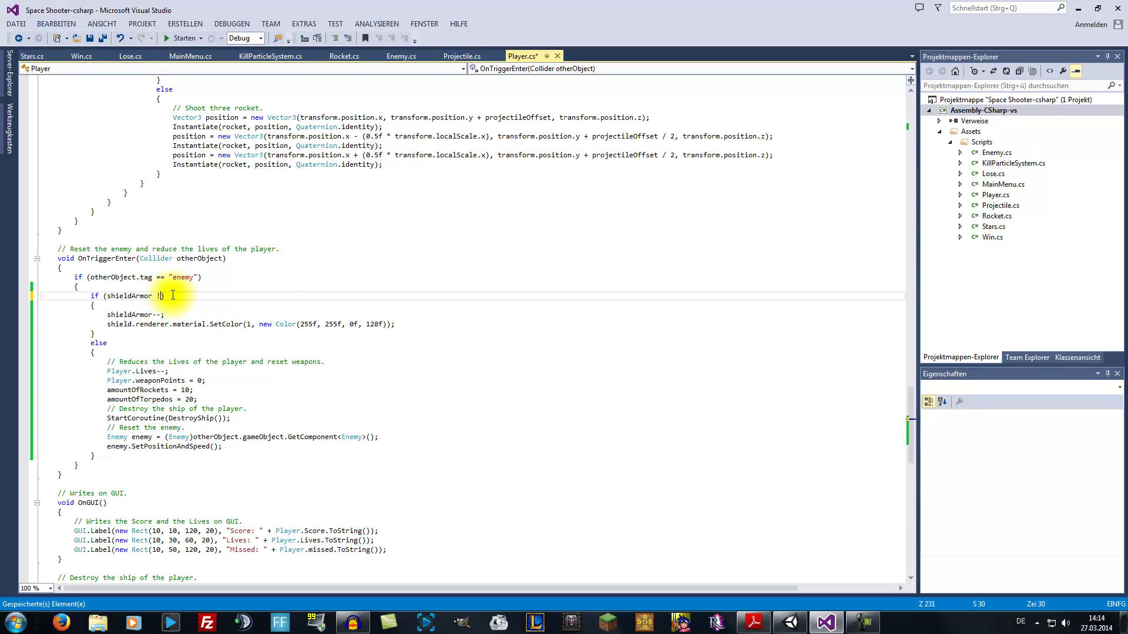
text(= 0)
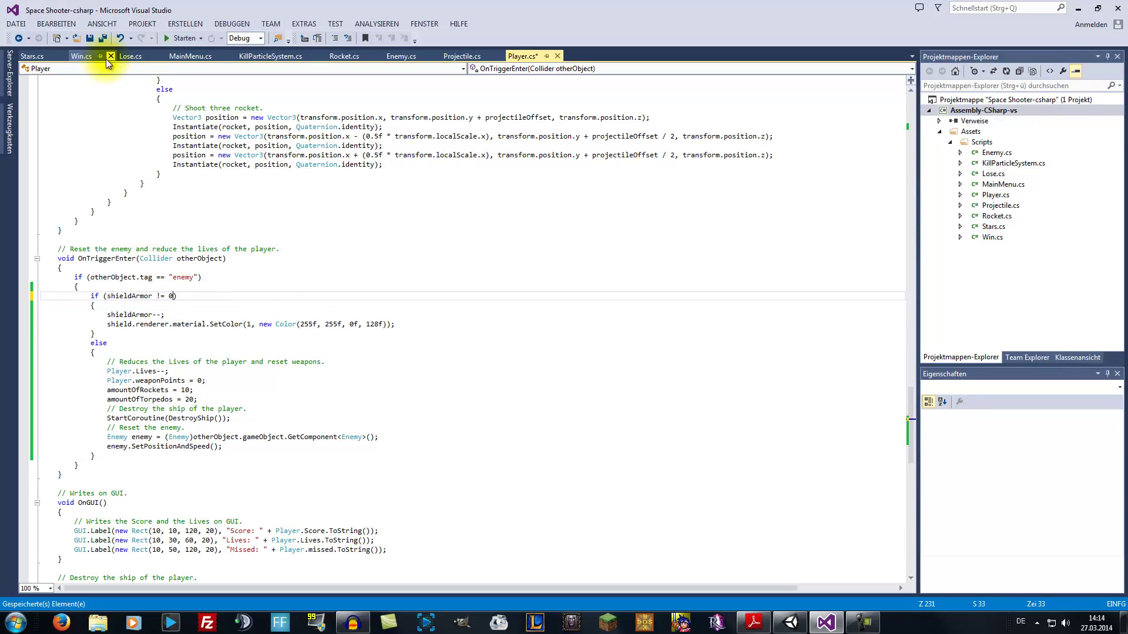
click(102, 40)
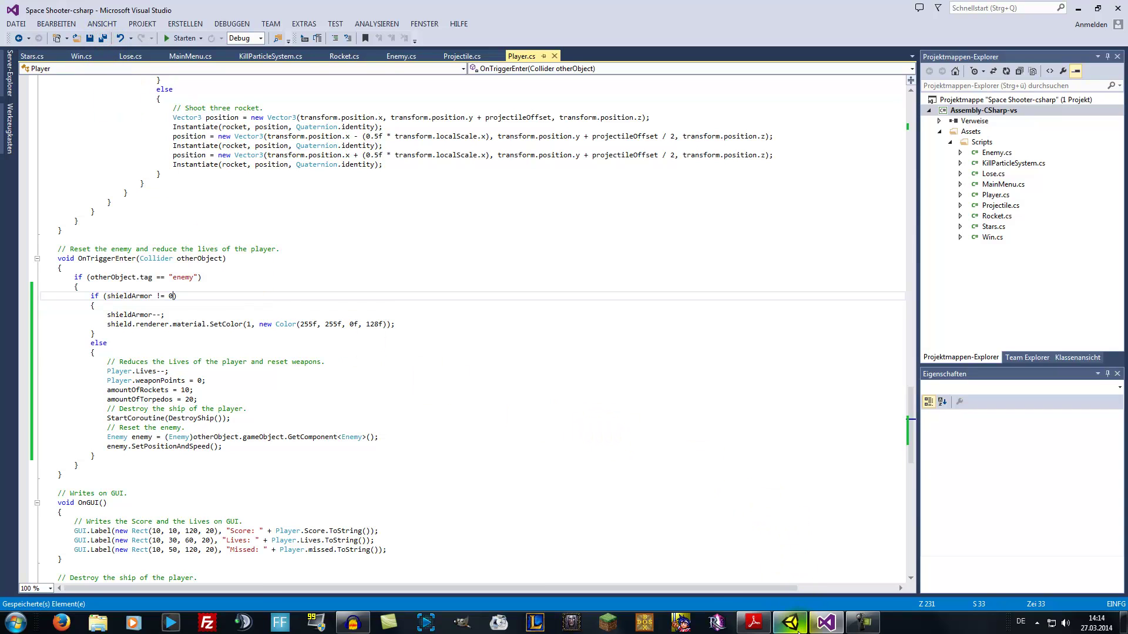
click(790, 623)
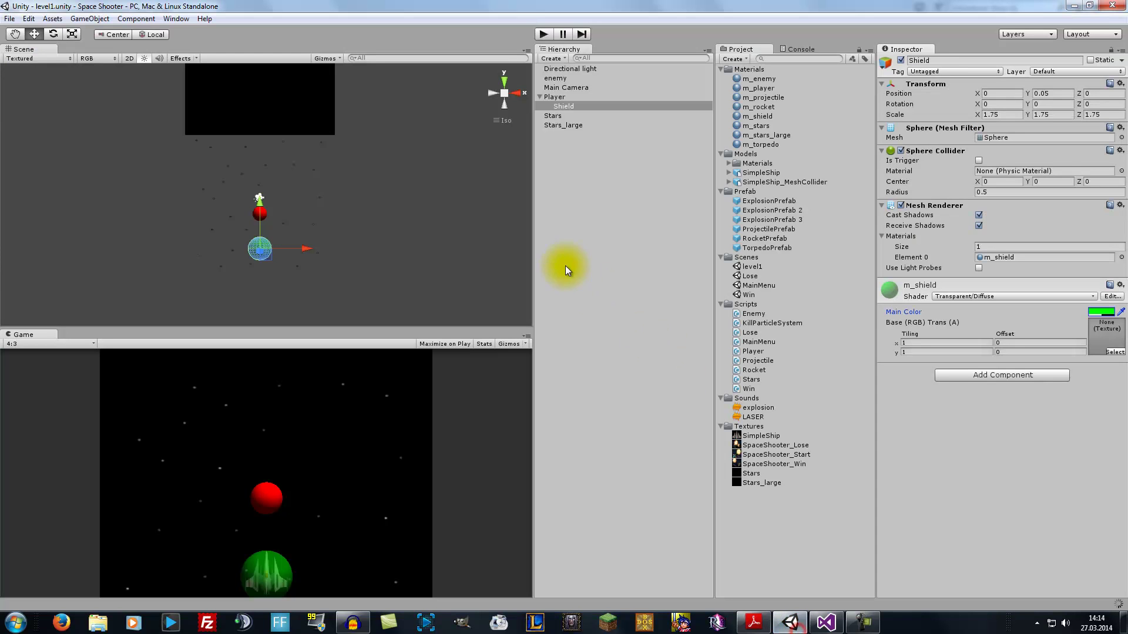
- Play-test the level through to the Lose screen, then stop playing
click(542, 35)
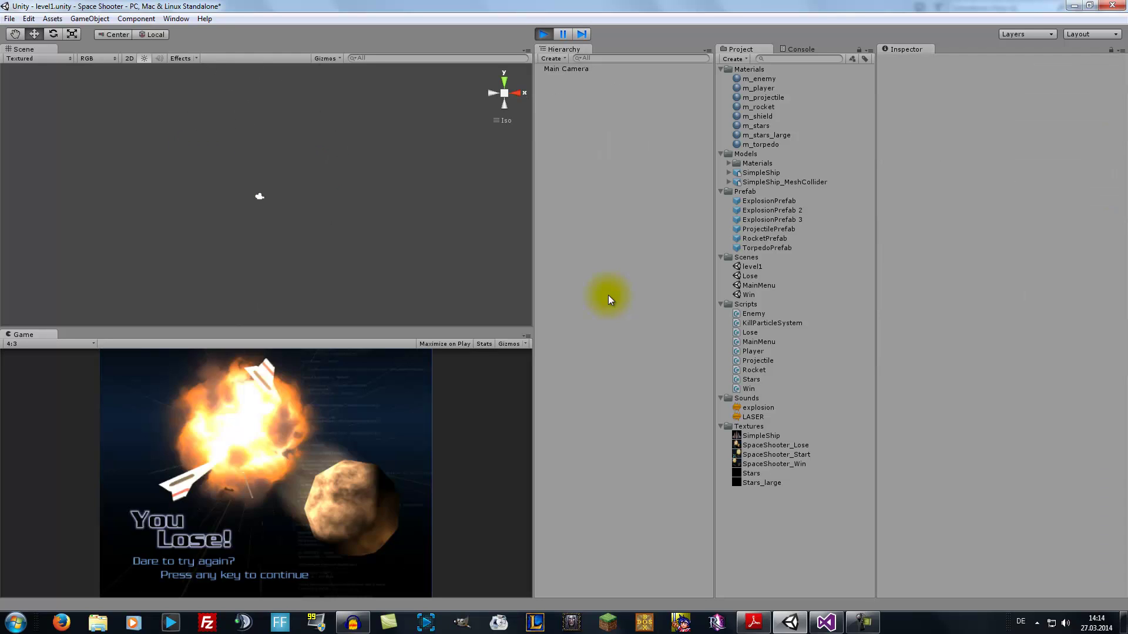
key(space)
click(542, 35)
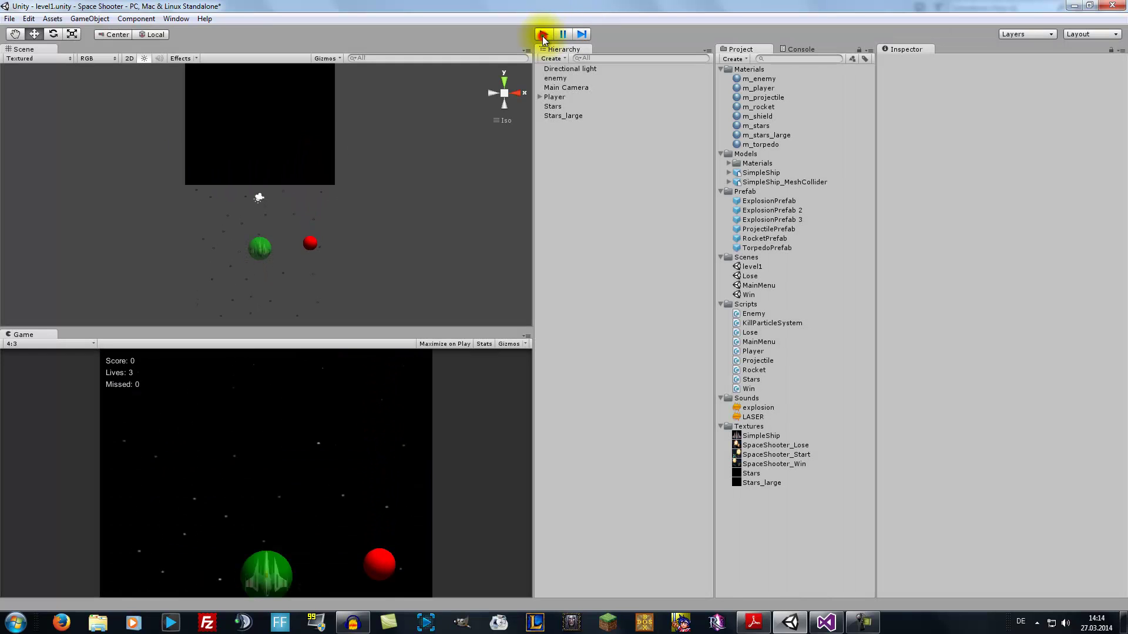
- Select Shield, then Player, and toggle the Player's Mesh Collider Is Trigger setting
click(566, 107)
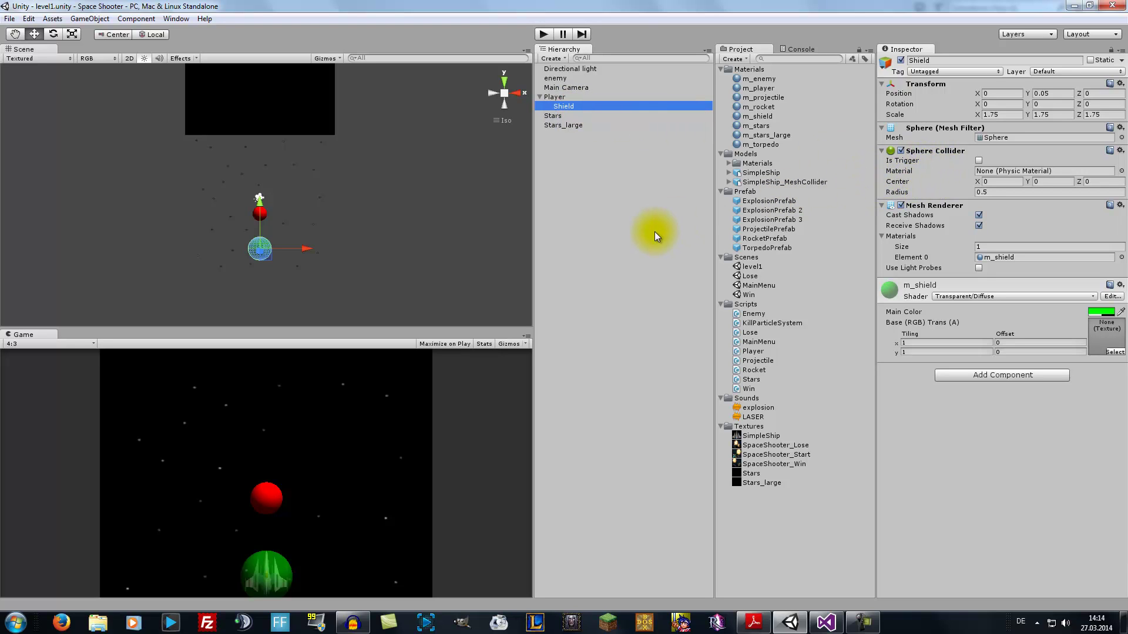
click(826, 623)
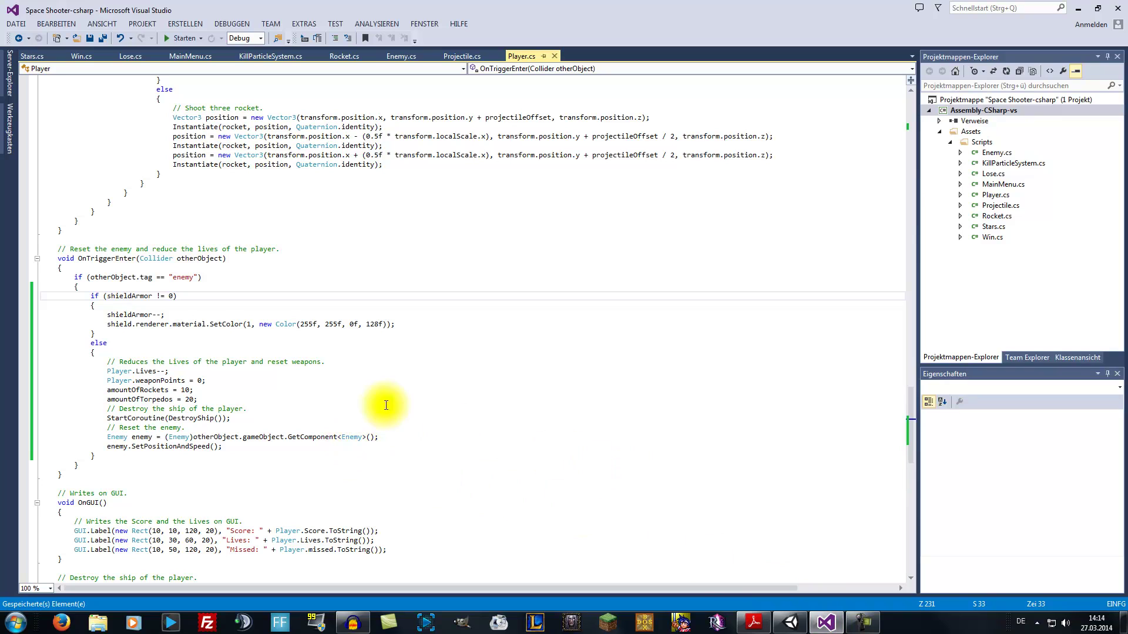
click(789, 622)
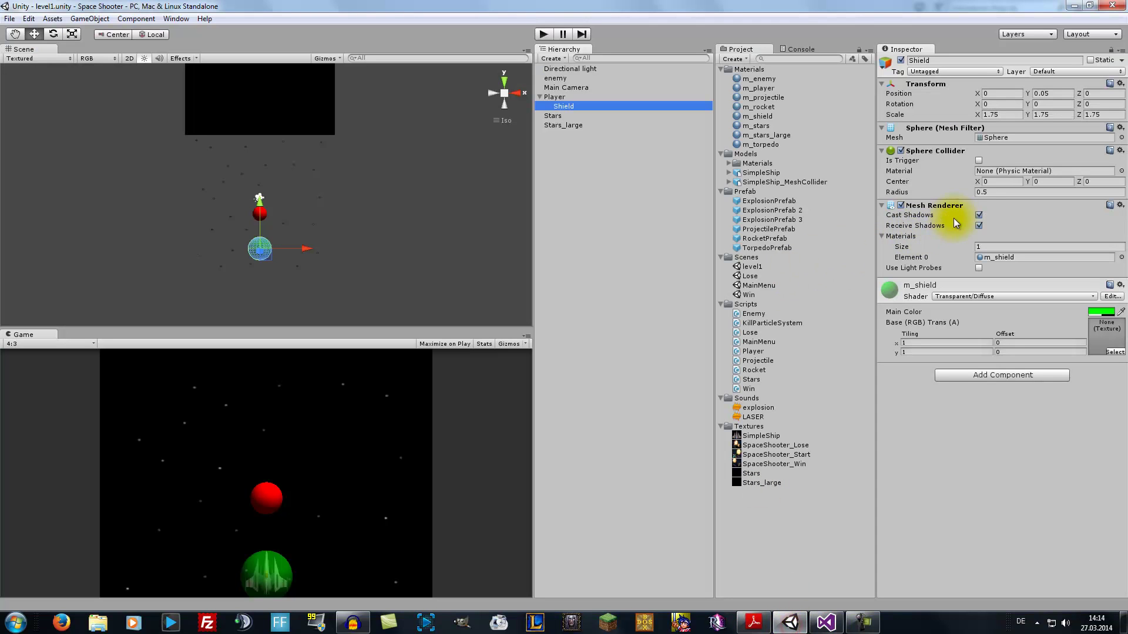
click(979, 160)
click(555, 97)
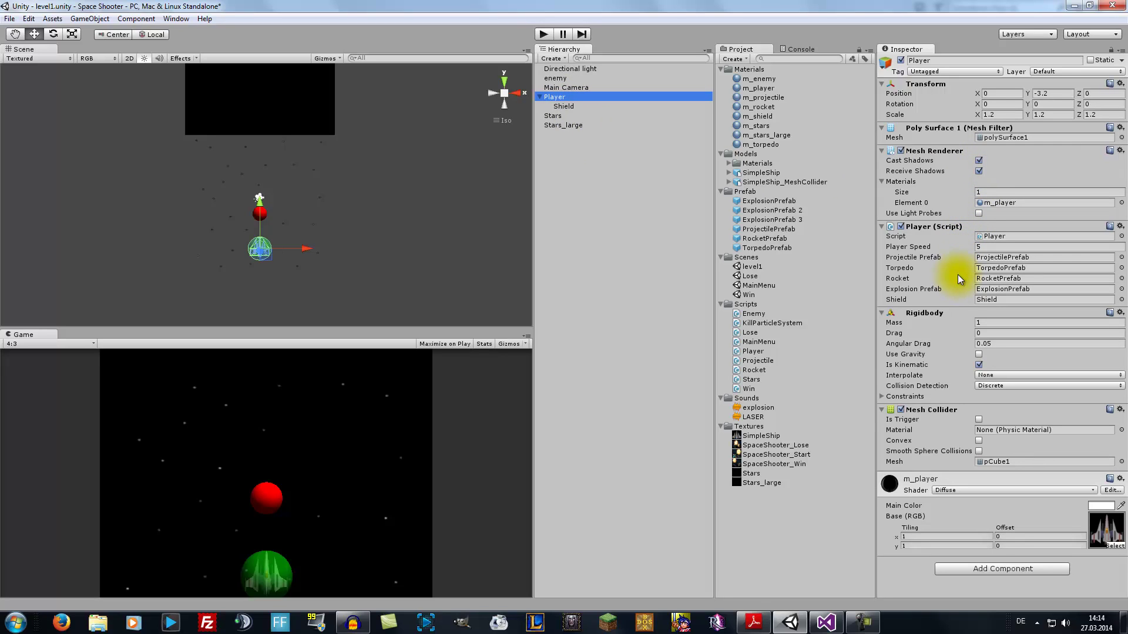
- Make the Player's Mesh Collider a trigger and save the level1 scene
click(979, 420)
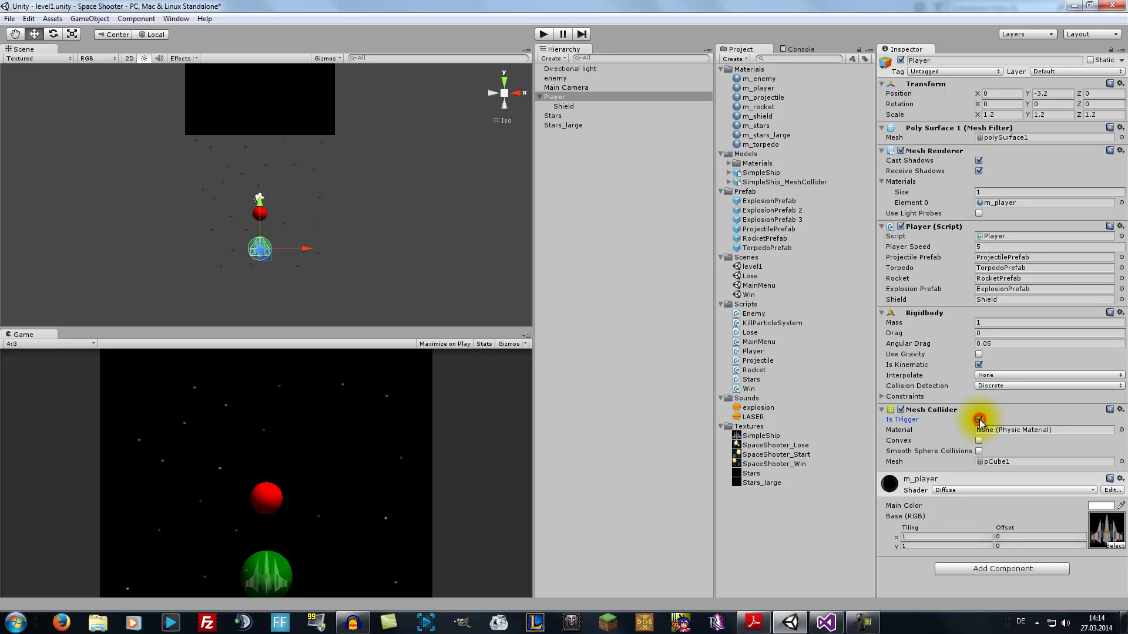
click(10, 19)
click(23, 65)
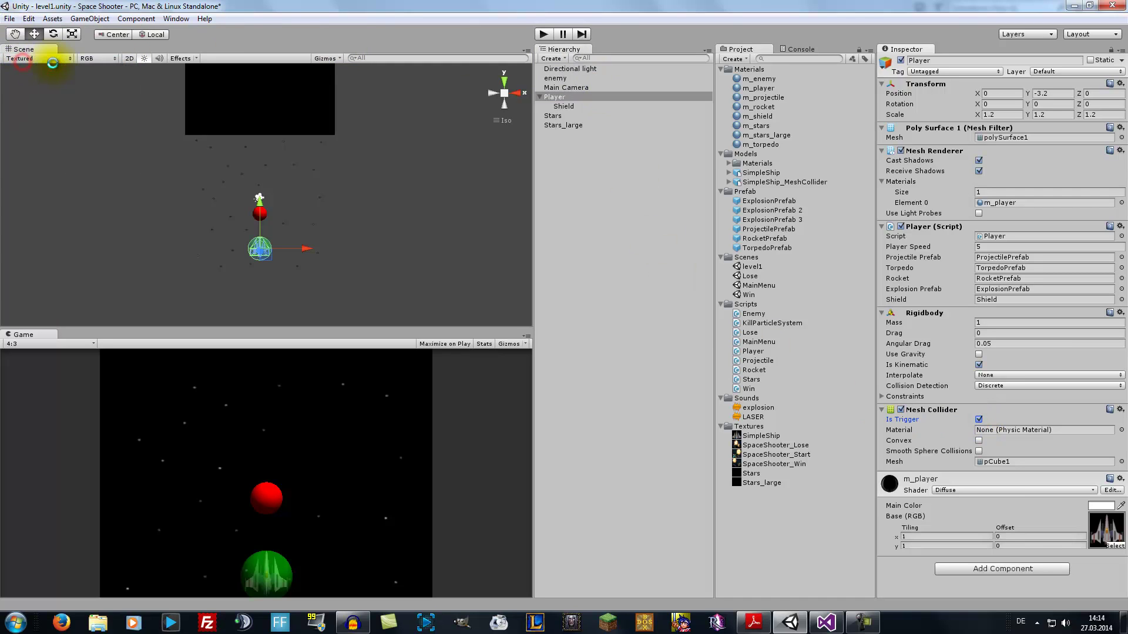
- Play level1, steer the ship into the red enemy until the game is lost, then stop
click(542, 35)
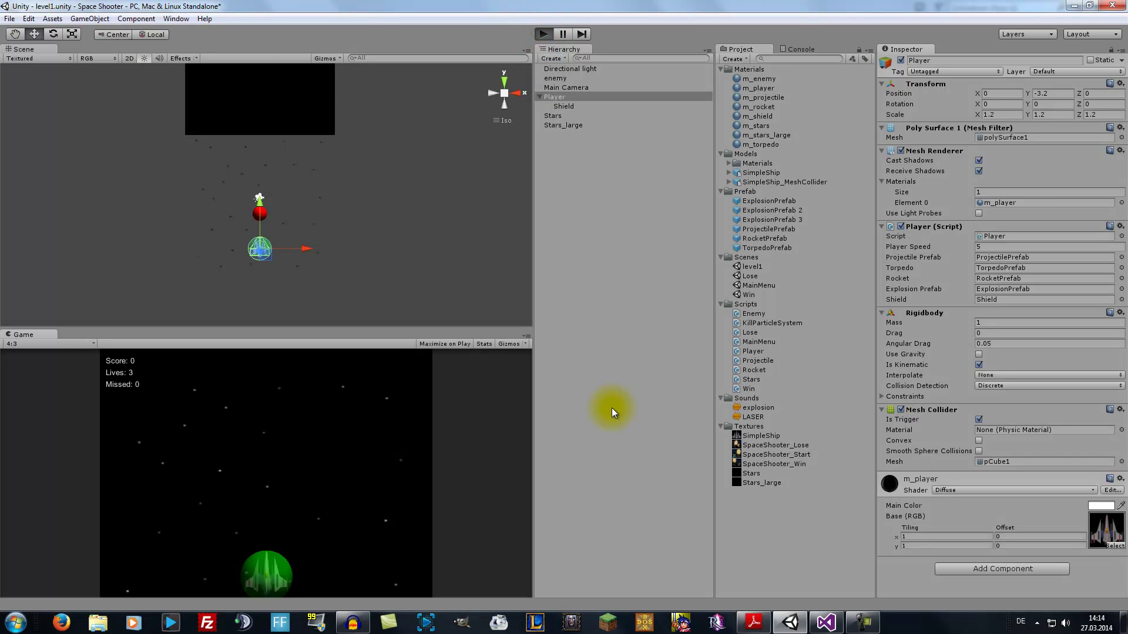
key(Right)
key(Up)
key(Left)
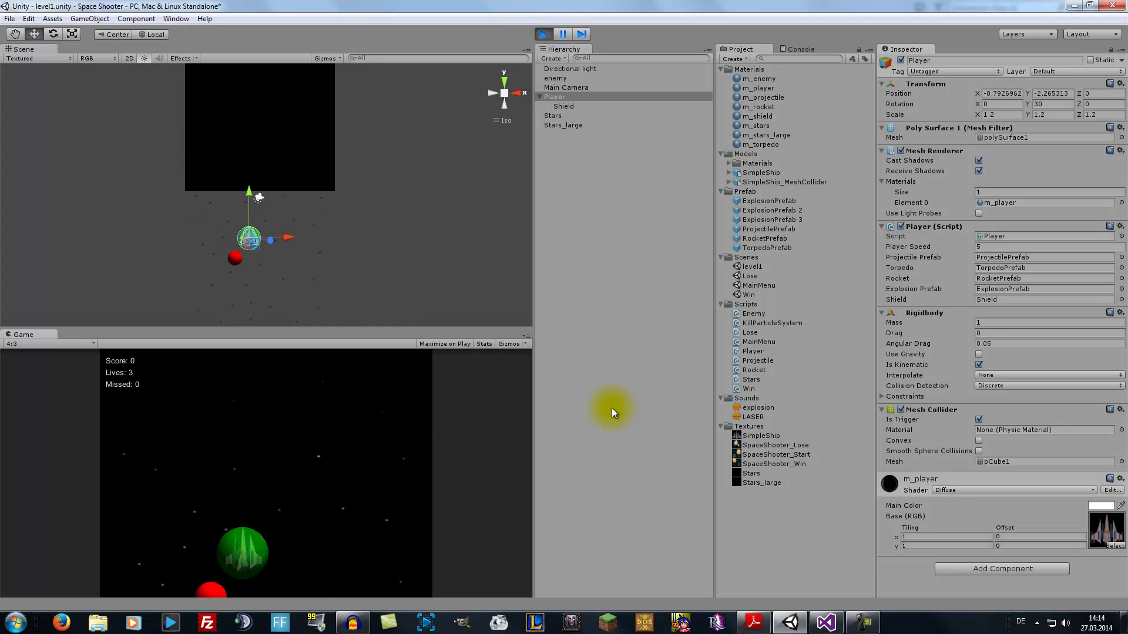
key(Up)
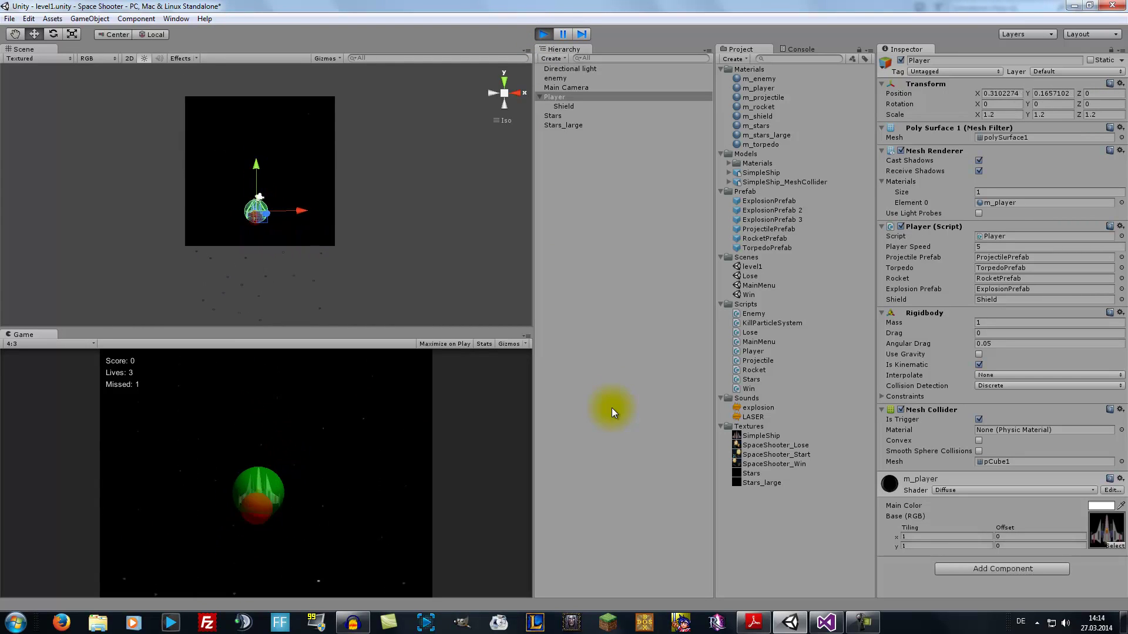
key(Right)
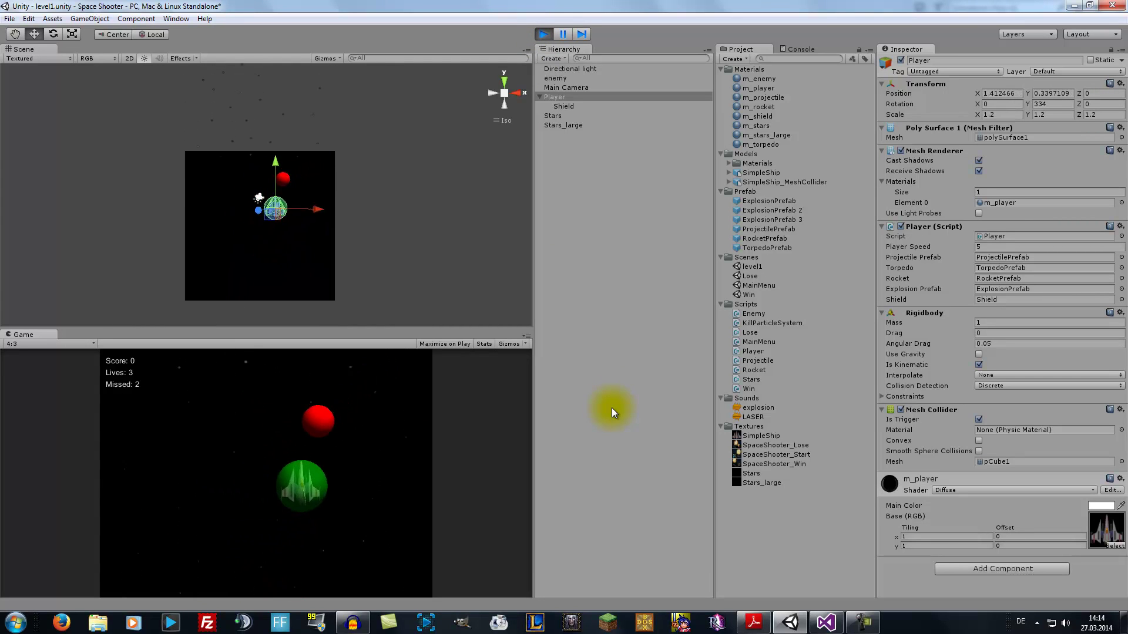
key(Down)
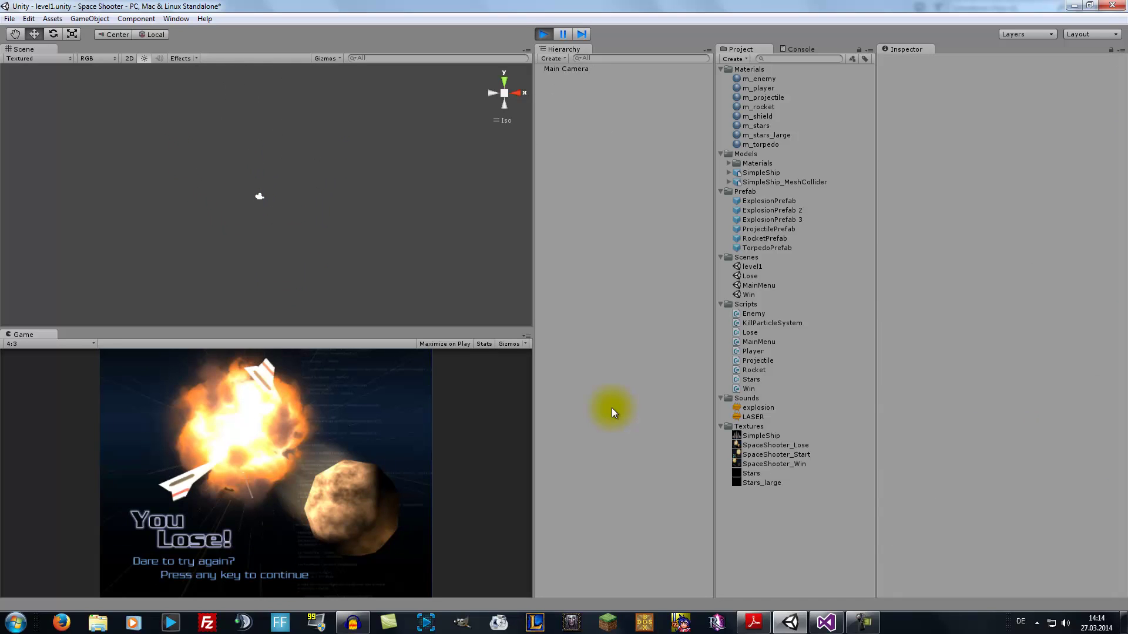
click(543, 34)
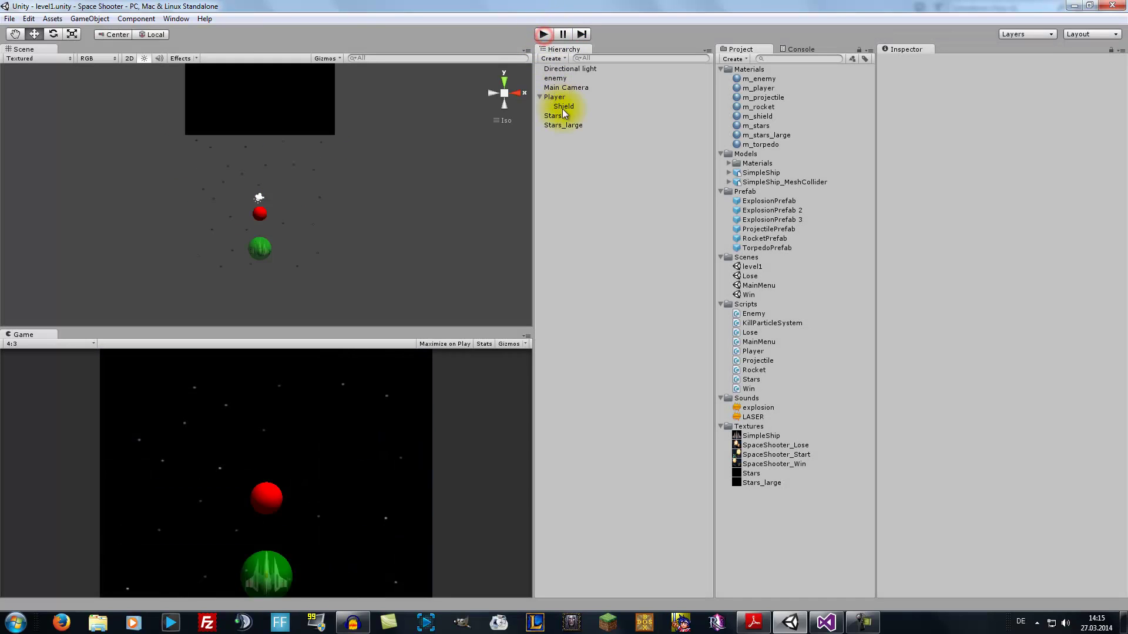
- Uncheck Is Trigger on the Shield's Sphere Collider and save the level1 scene
click(555, 97)
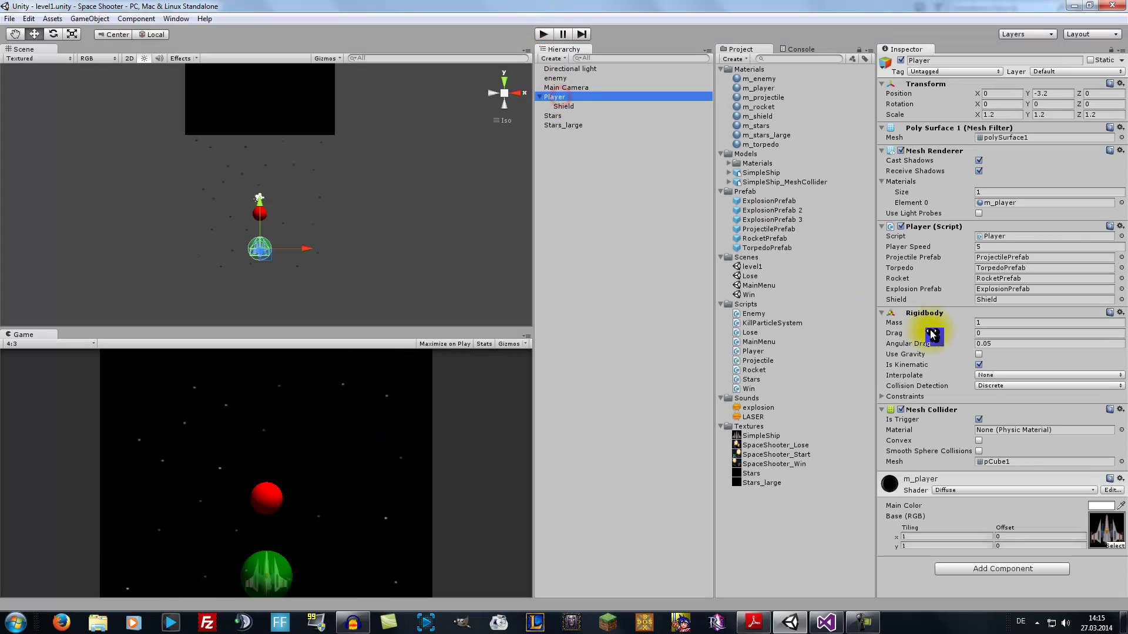
click(979, 420)
click(565, 107)
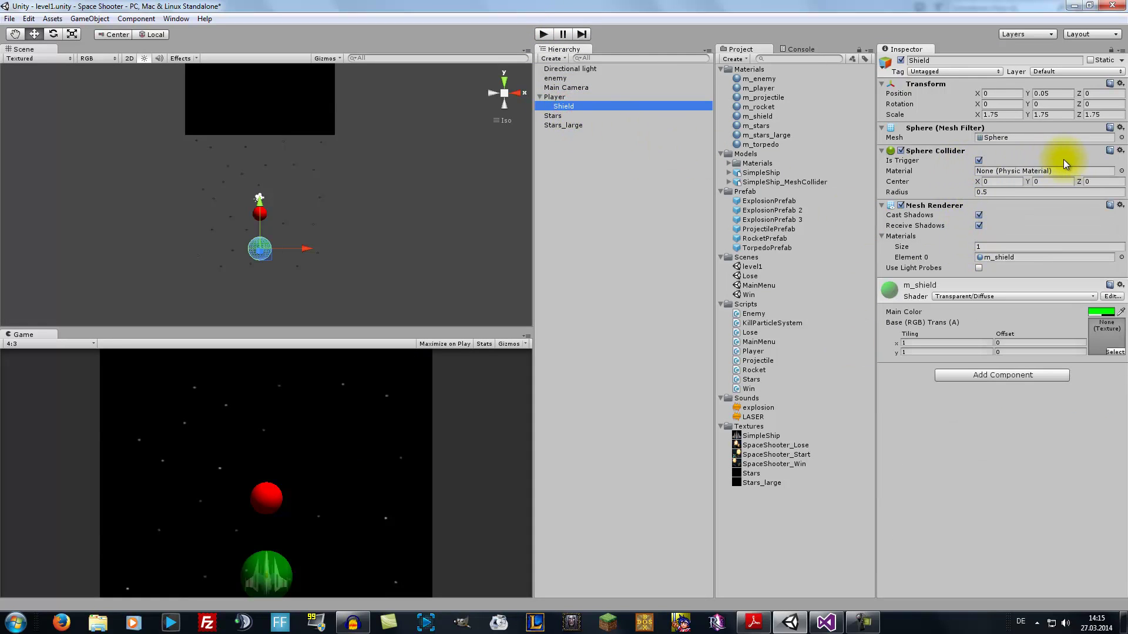
click(979, 161)
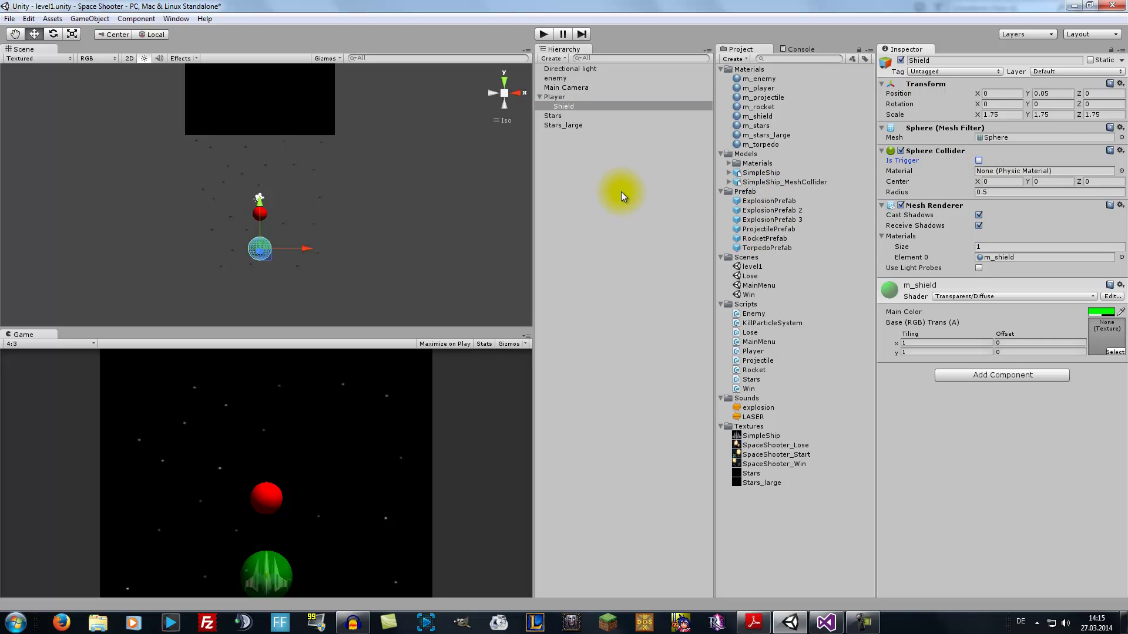
click(10, 18)
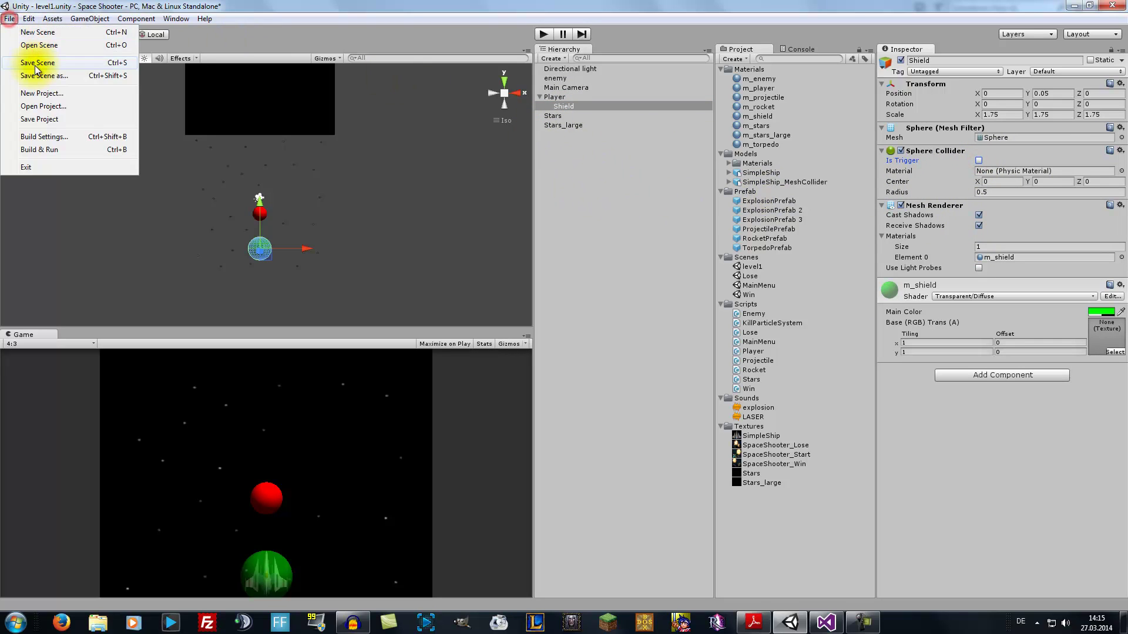
click(35, 63)
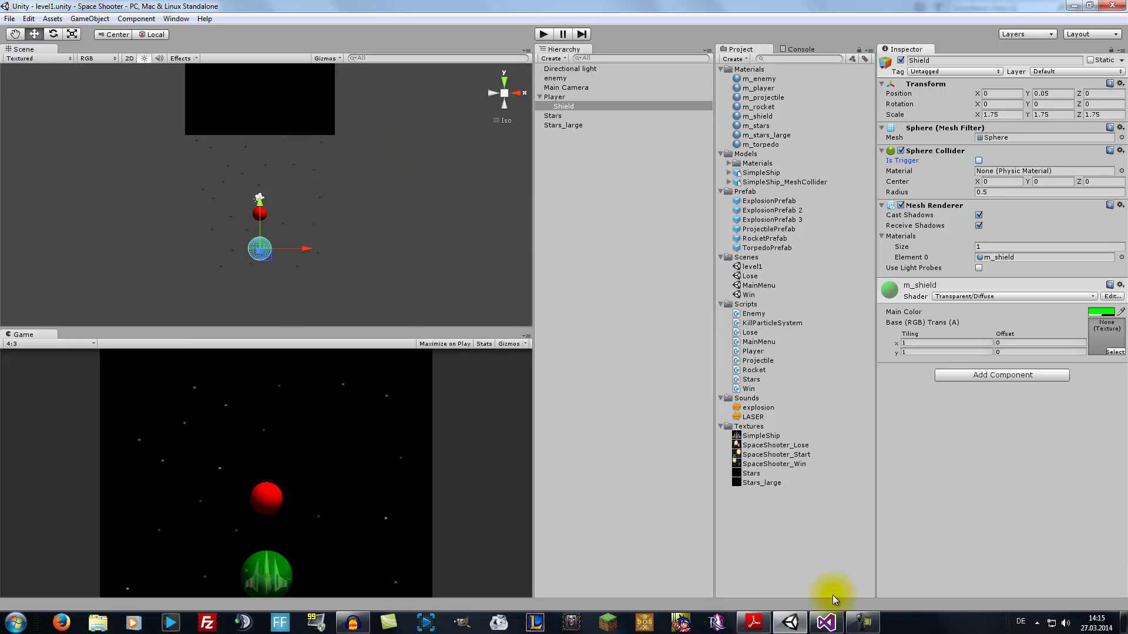
- Return to Player.cs in Visual Studio, briefly launching the web browser in between
click(826, 621)
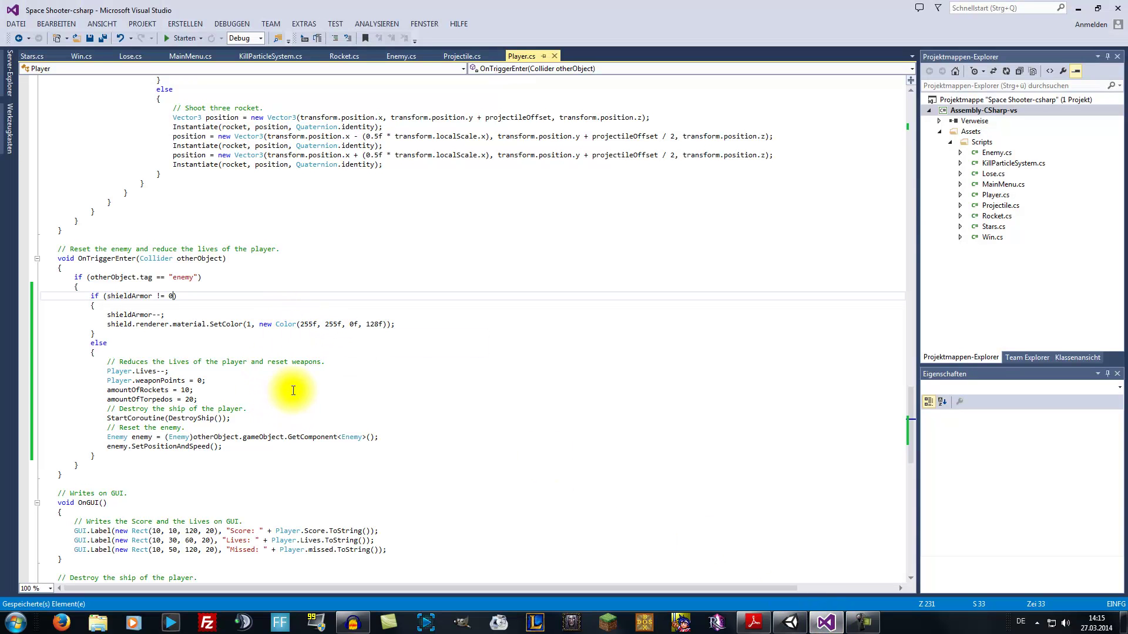
click(64, 624)
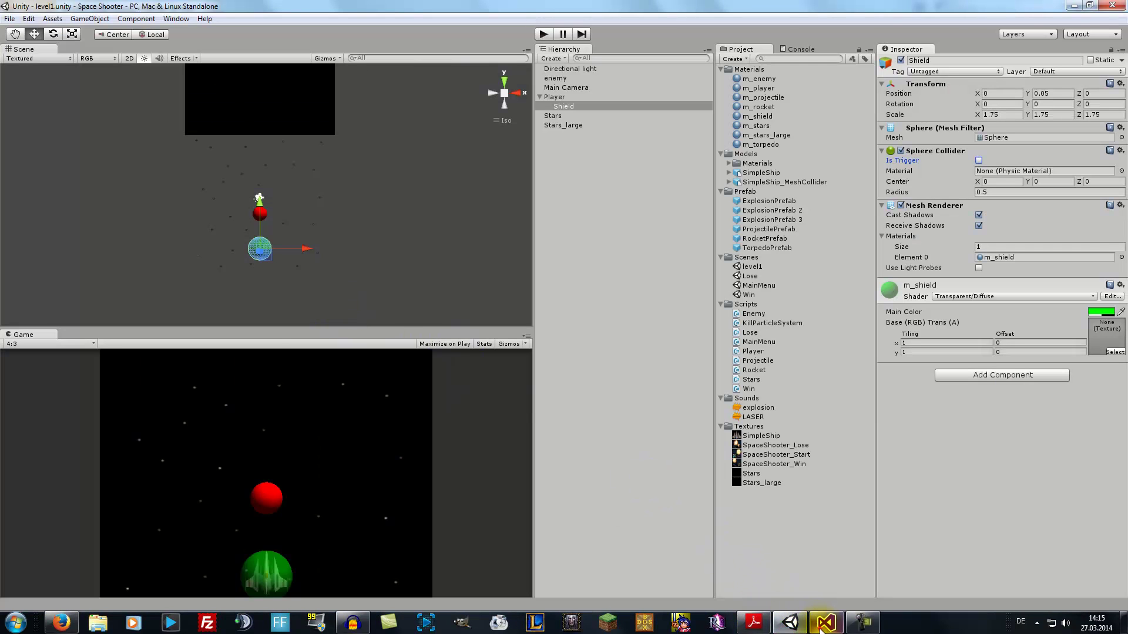
click(826, 622)
click(216, 316)
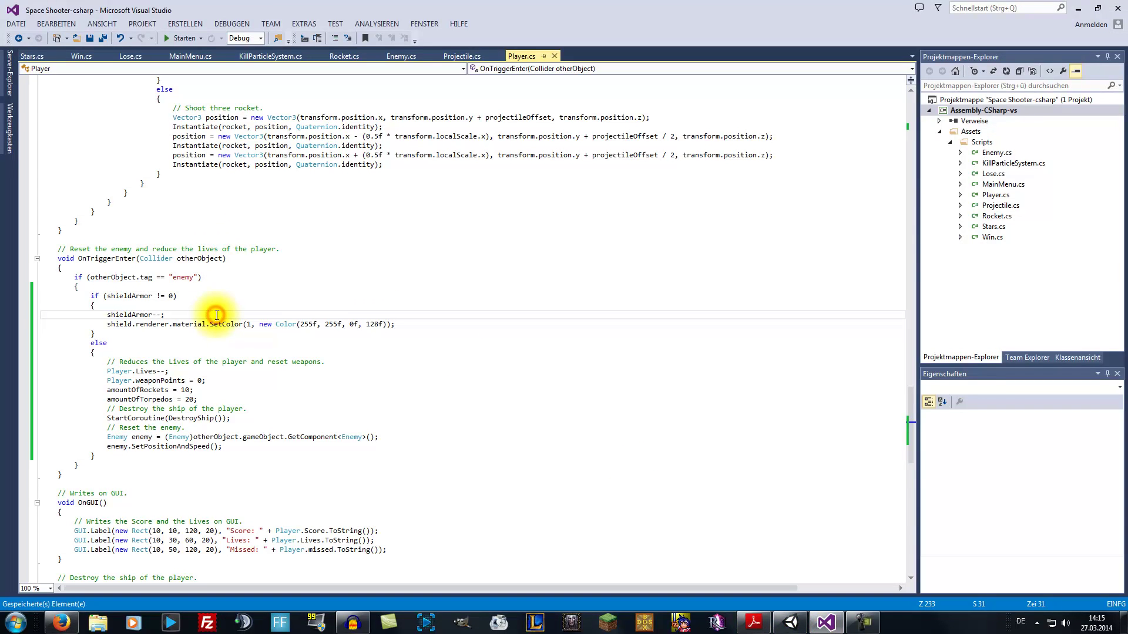
key(Return)
text(shield.r)
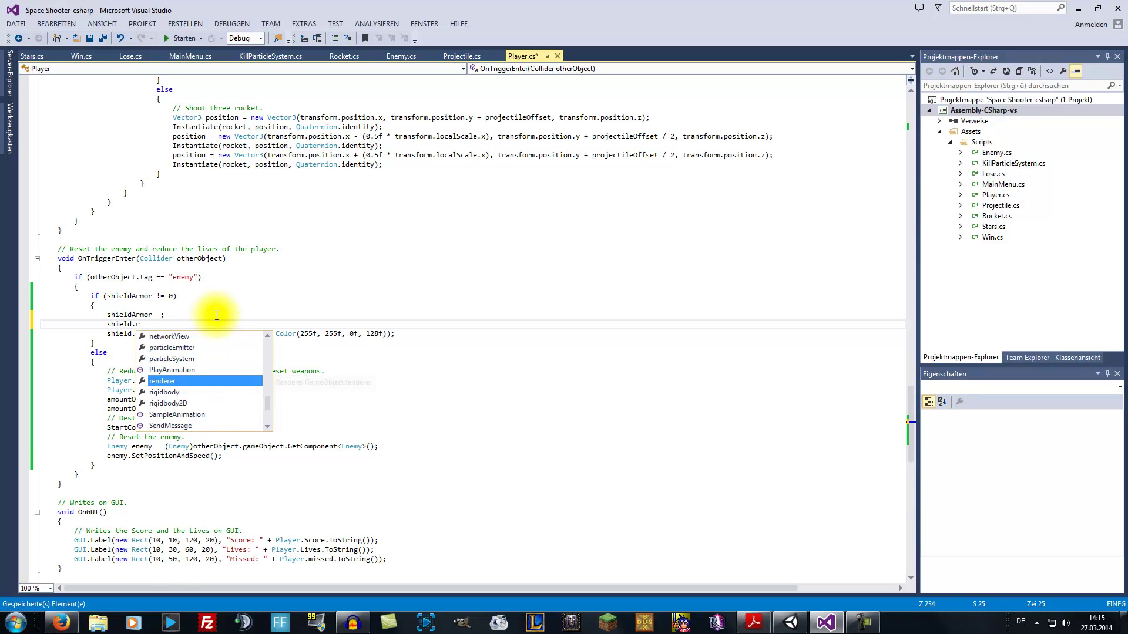
key(Tab)
text(.ma)
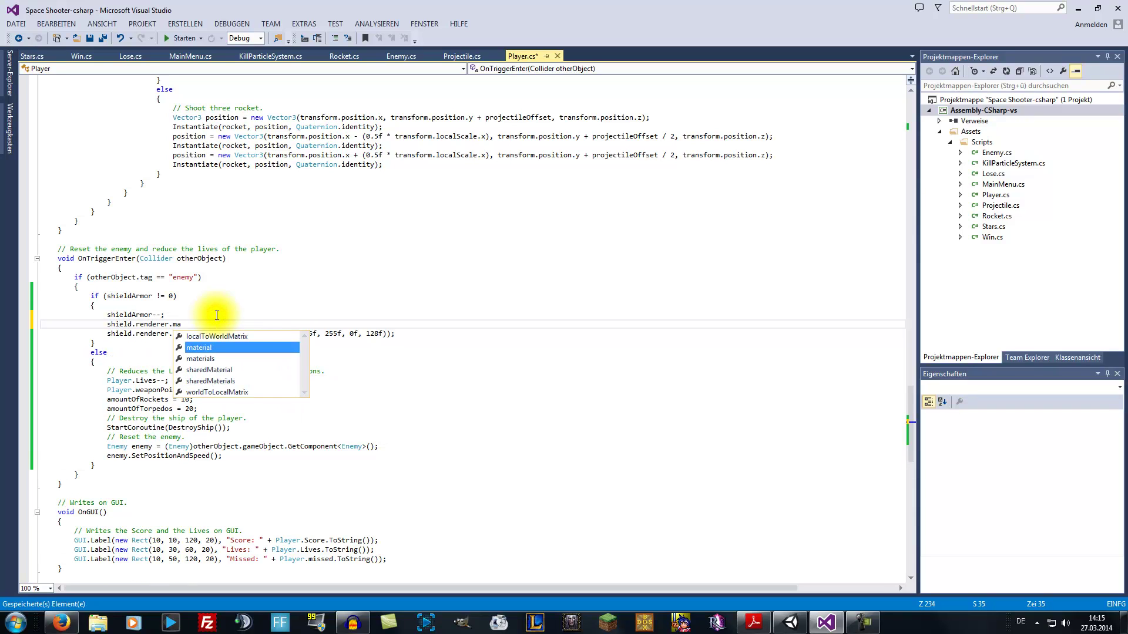
key(Tab)
text(.c)
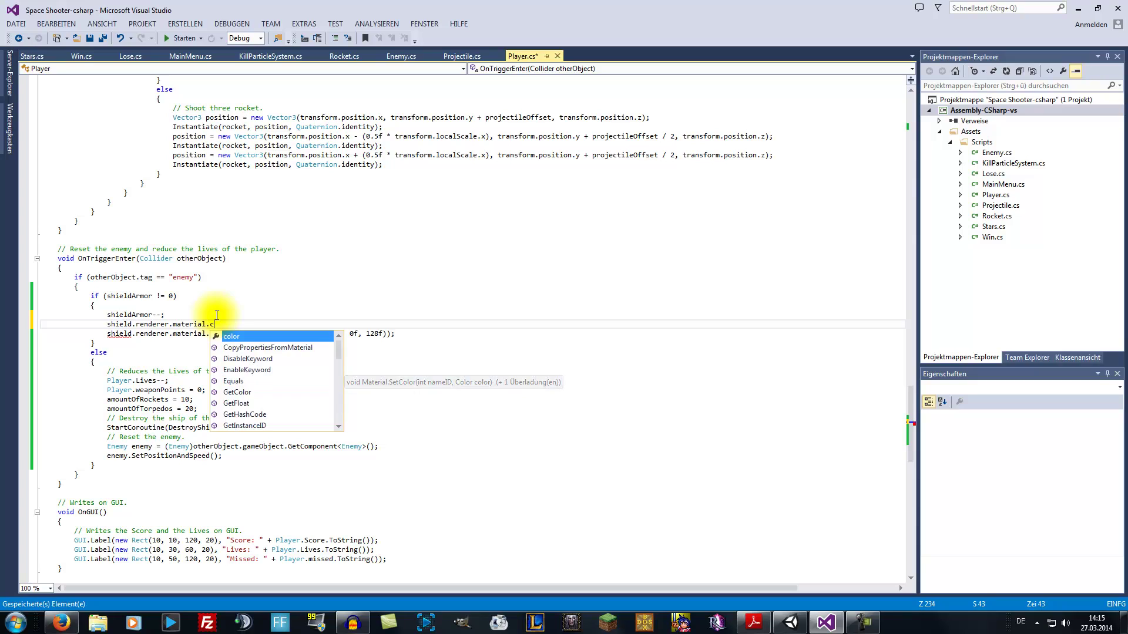
text(ol)
key(Tab)
text(.)
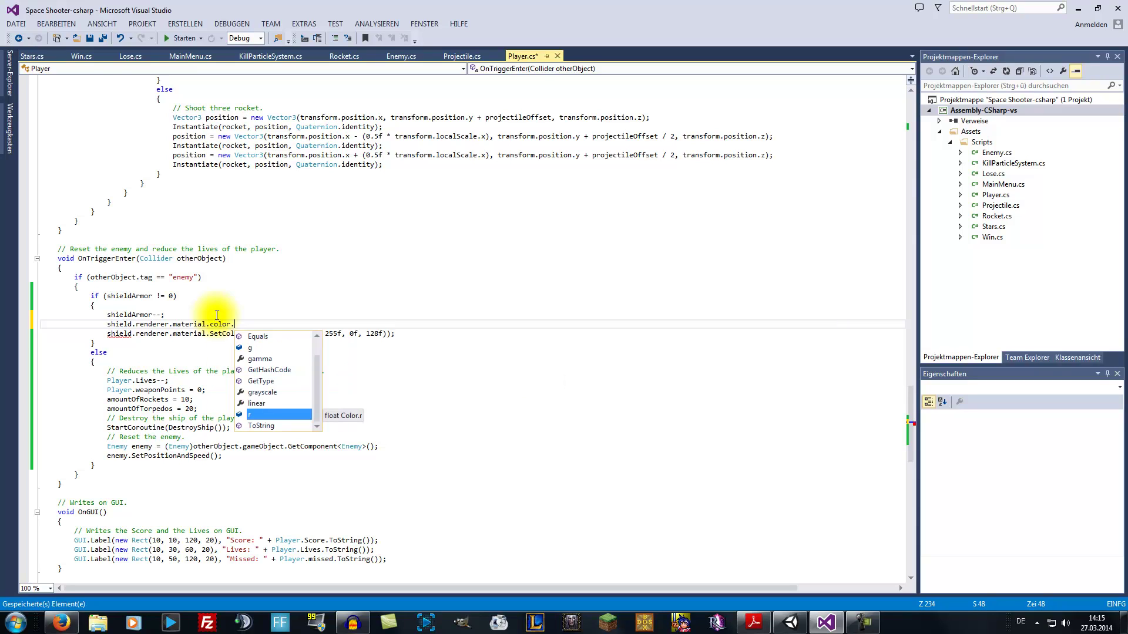
key(Down)
key(Up)
key(Up)
key(Up)
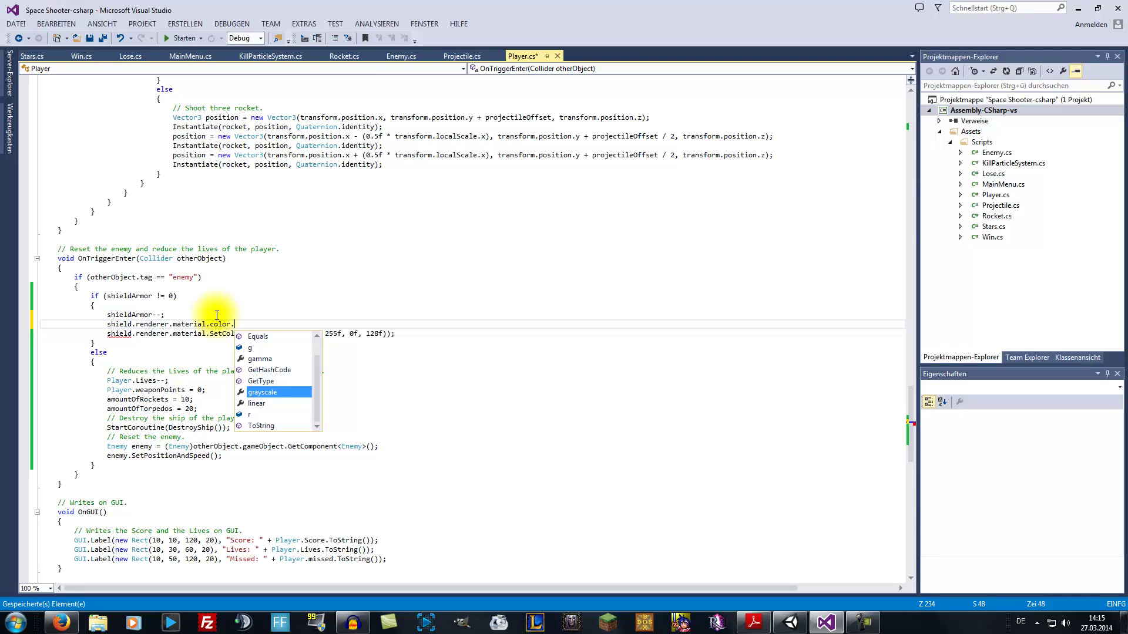
key(Up)
key(Up)
key(Up)
key(Up)
key(Up)
key(Up)
key(Up)
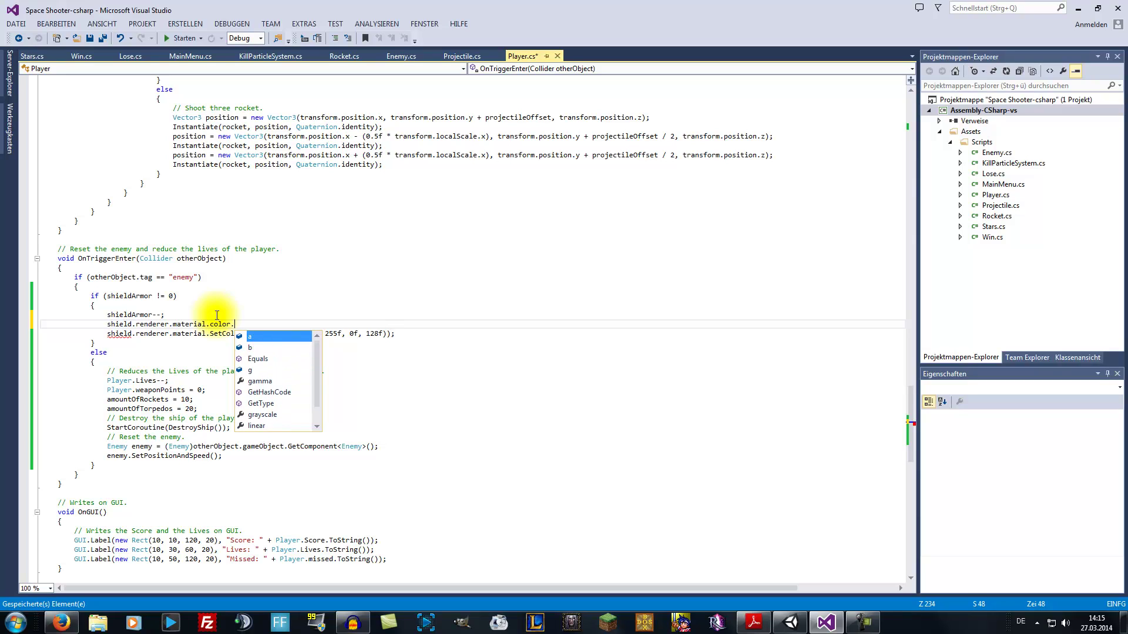
key(BackSpace)
key(BackSpace)
key(BackSpace)
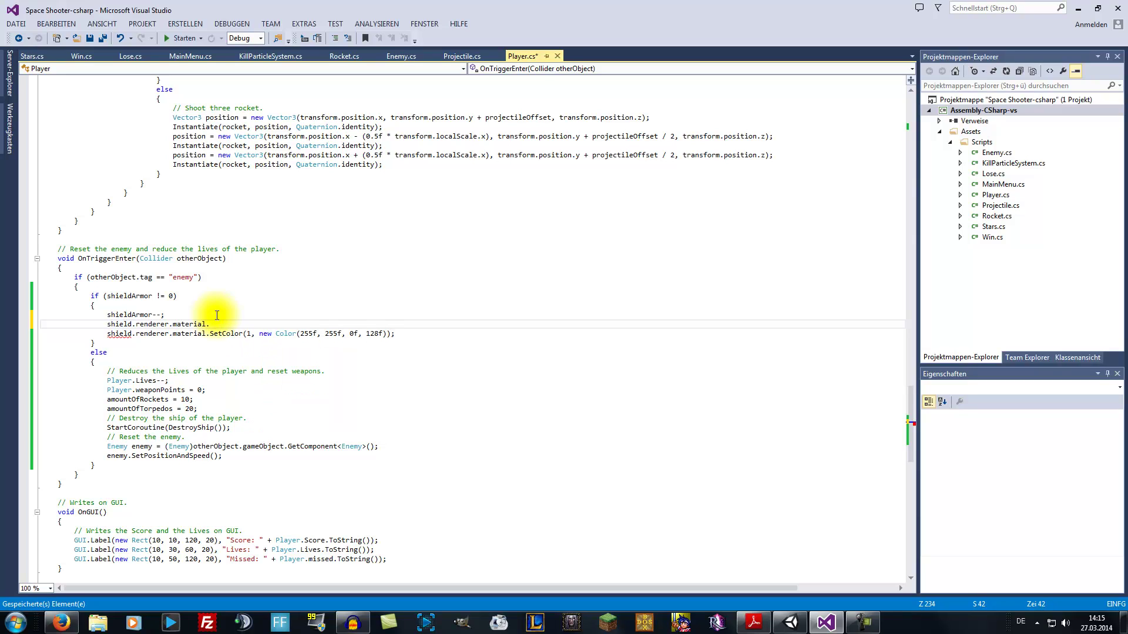
text(.)
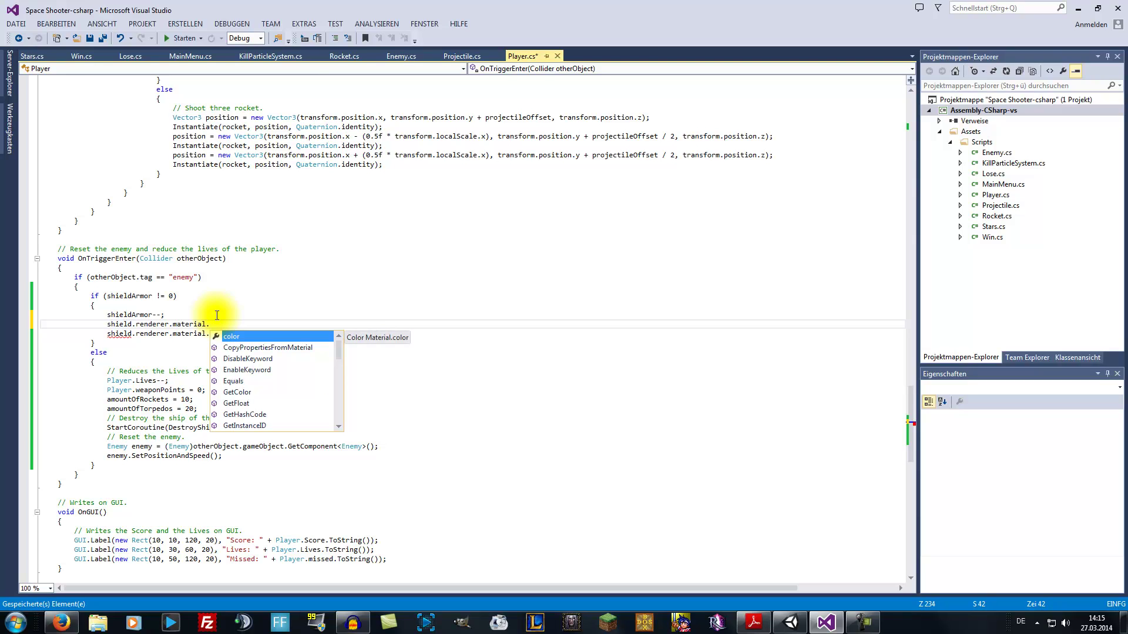
key(Down)
key(Down)
key(Down)
key(Down)
key(Down)
key(Down)
key(Down)
key(Down)
key(Down)
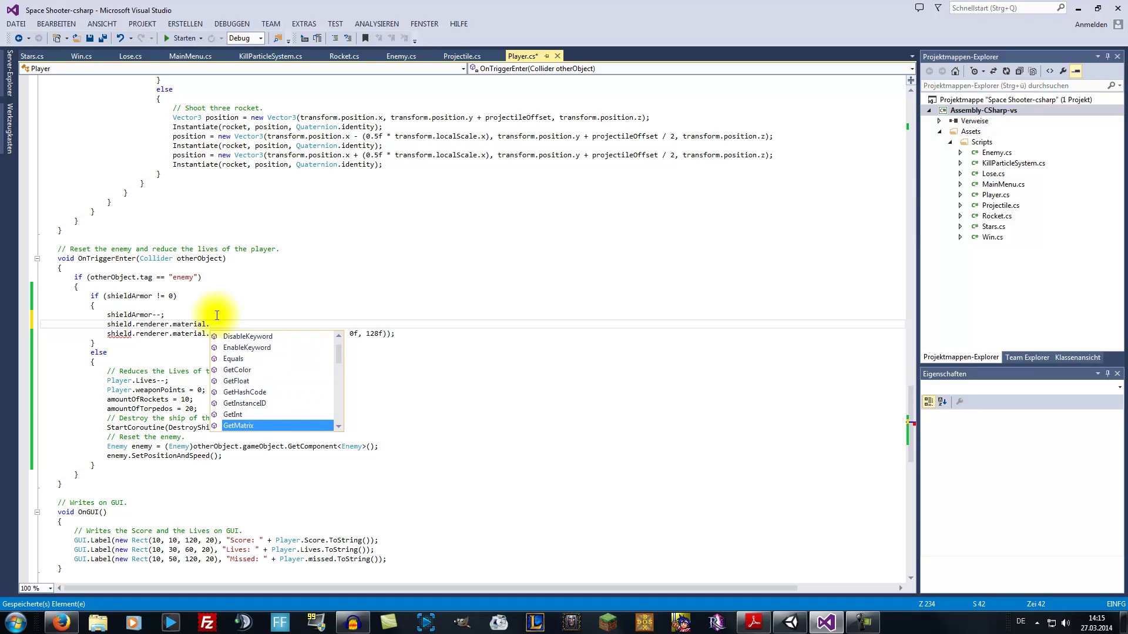
key(Down)
key(Down)
key(Down)
key(Down)
key(Down)
key(Down)
key(Down)
key(Down)
key(Down)
key(Down)
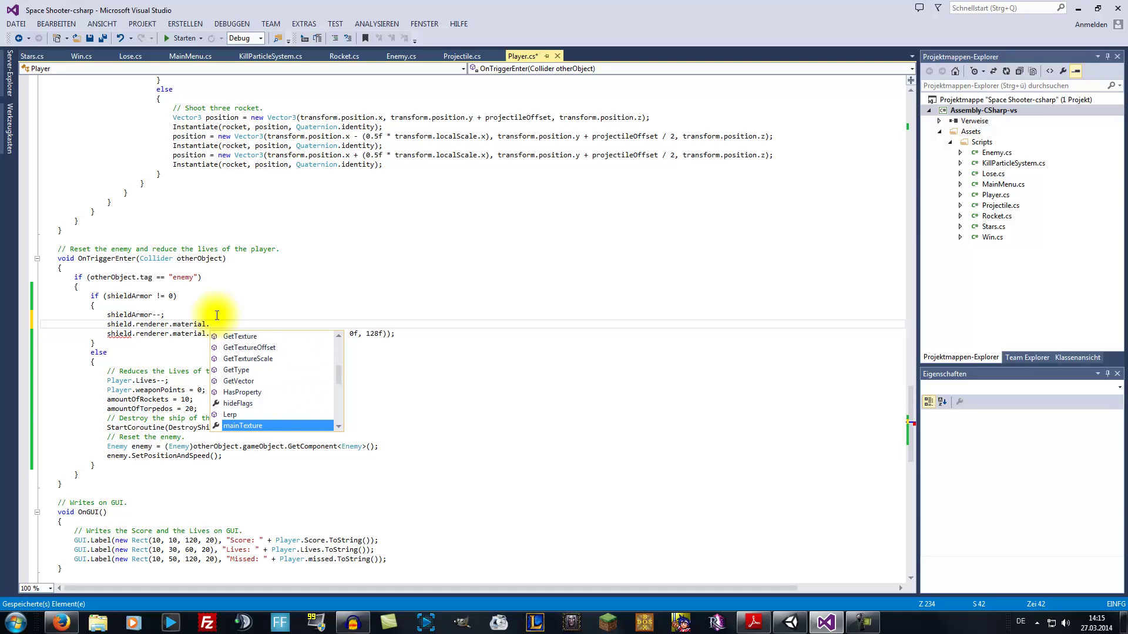
key(Down)
key(Down)
key(Down)
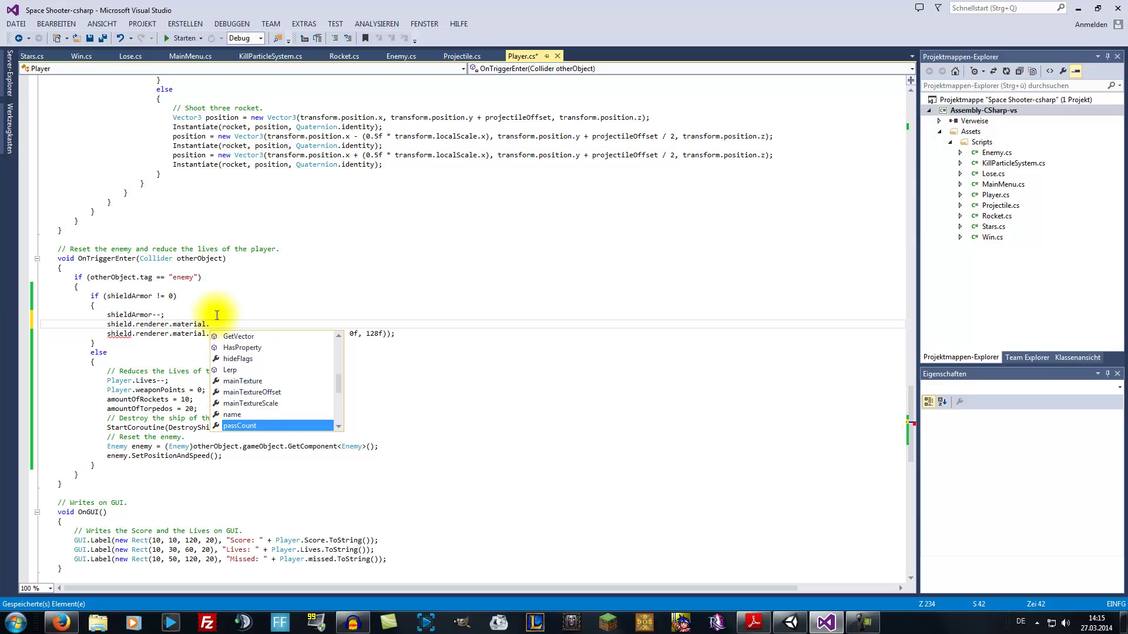
key(Down)
key(Down)
key(Down)
key(Down)
key(Down)
key(Down)
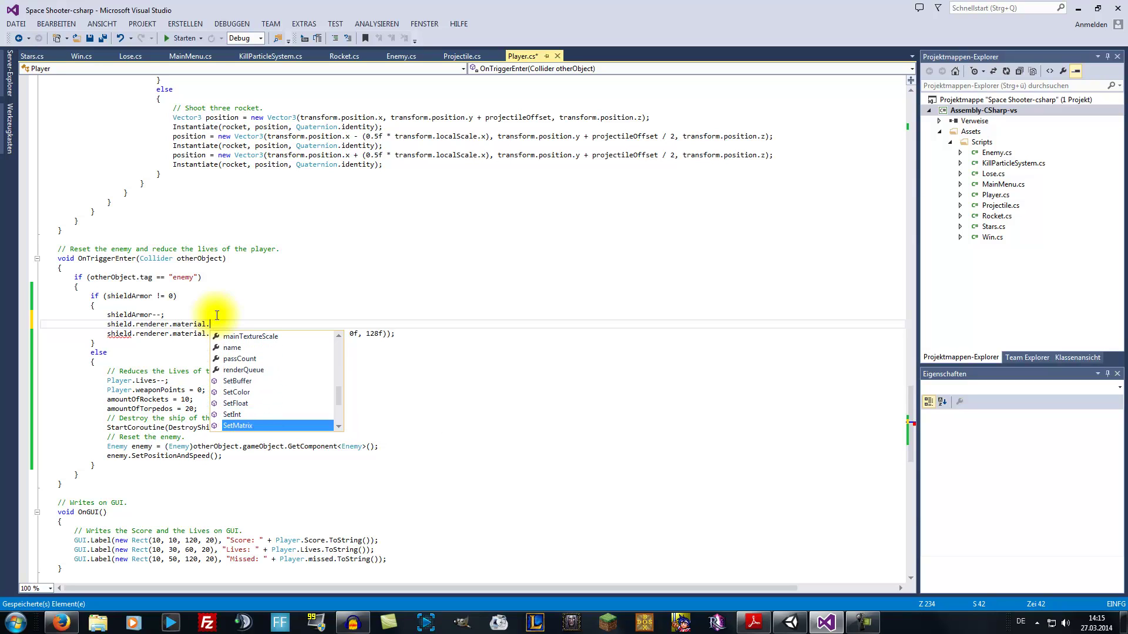
key(Down)
key(Down)
key(Down)
key(Down)
key(Down)
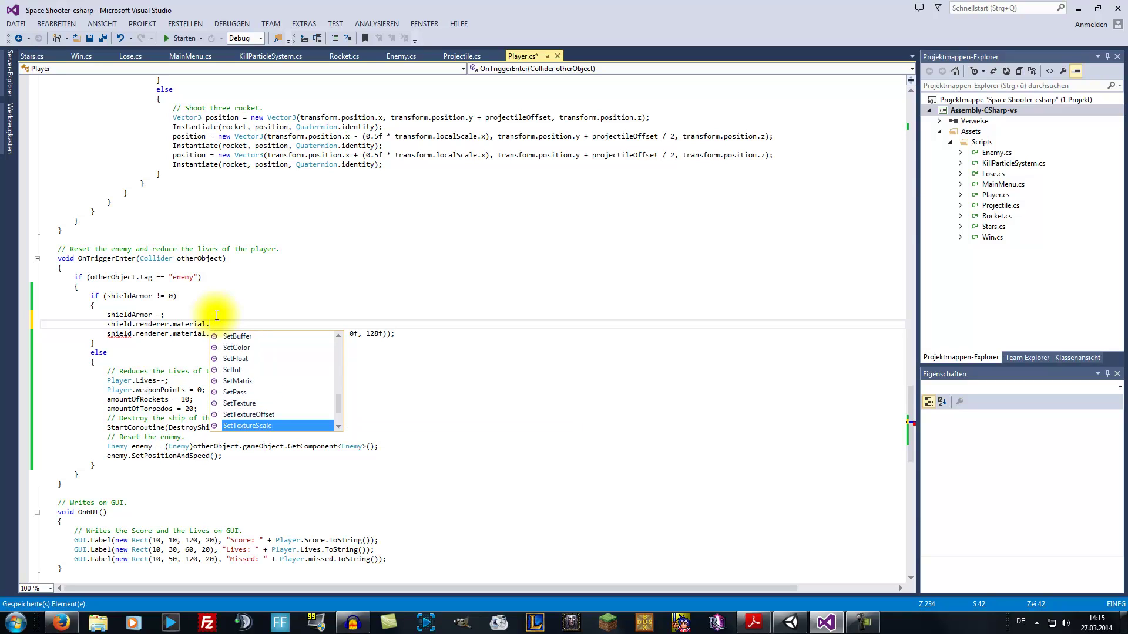
key(Down)
key(Down)
key(Down)
key(Down)
key(Up)
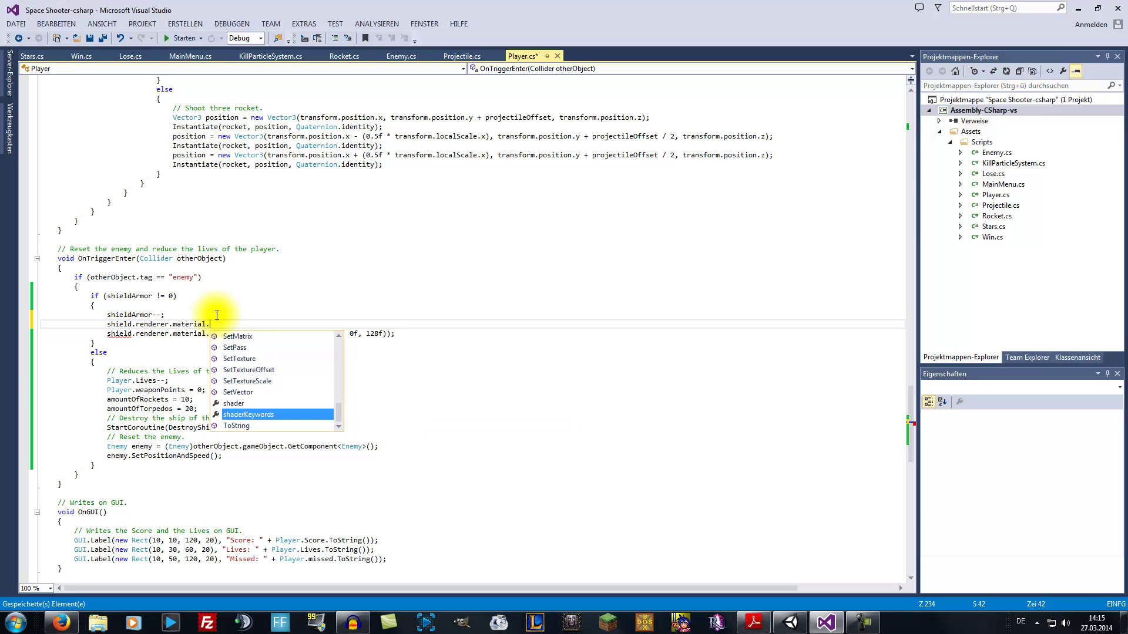
key(Up)
key(Up)
key(Up)
key(Up)
key(Up)
key(Up)
key(Up)
key(Up)
key(Down)
key(Down)
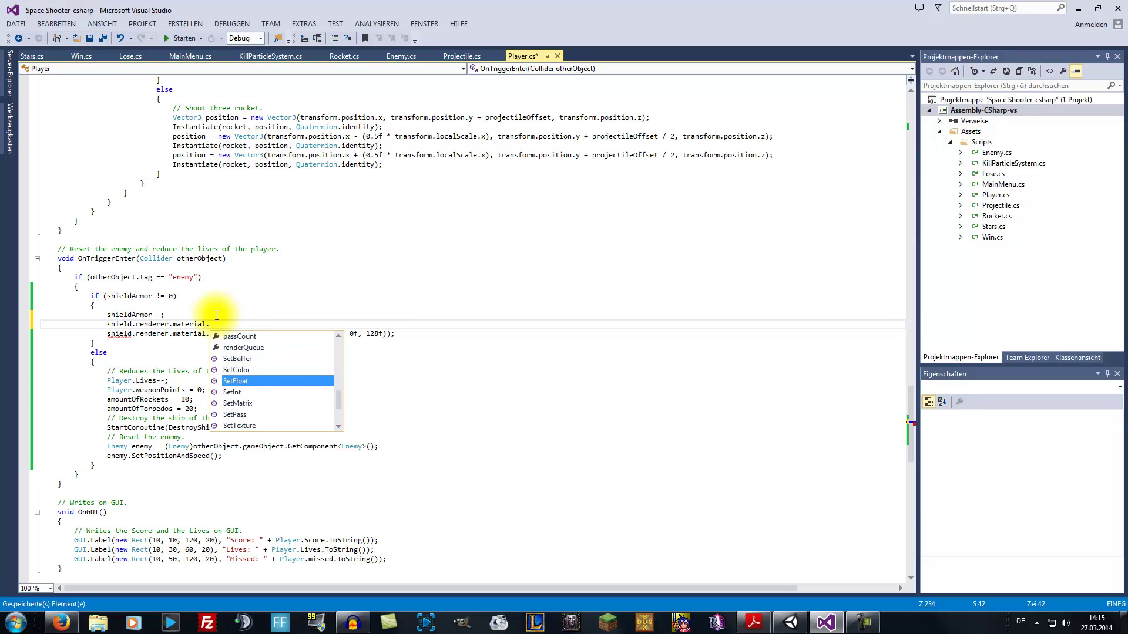
key(Up)
key(Tab)
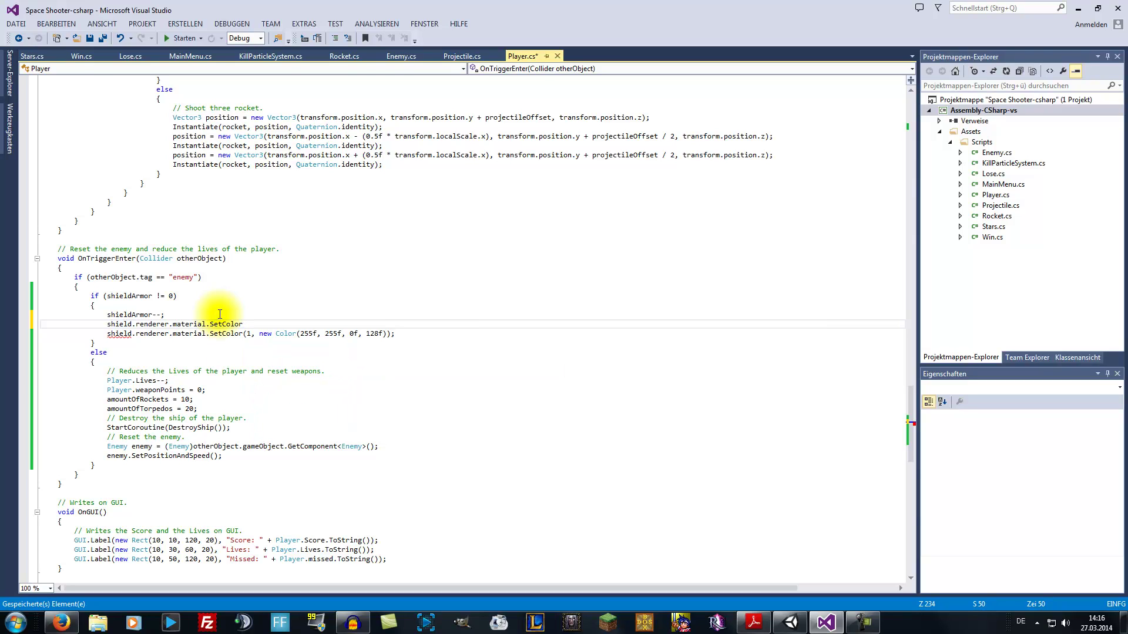
key(shift+Up)
- Delete the unfinished SetColor line and search google.de for 'unity getcolor'
key(Delete)
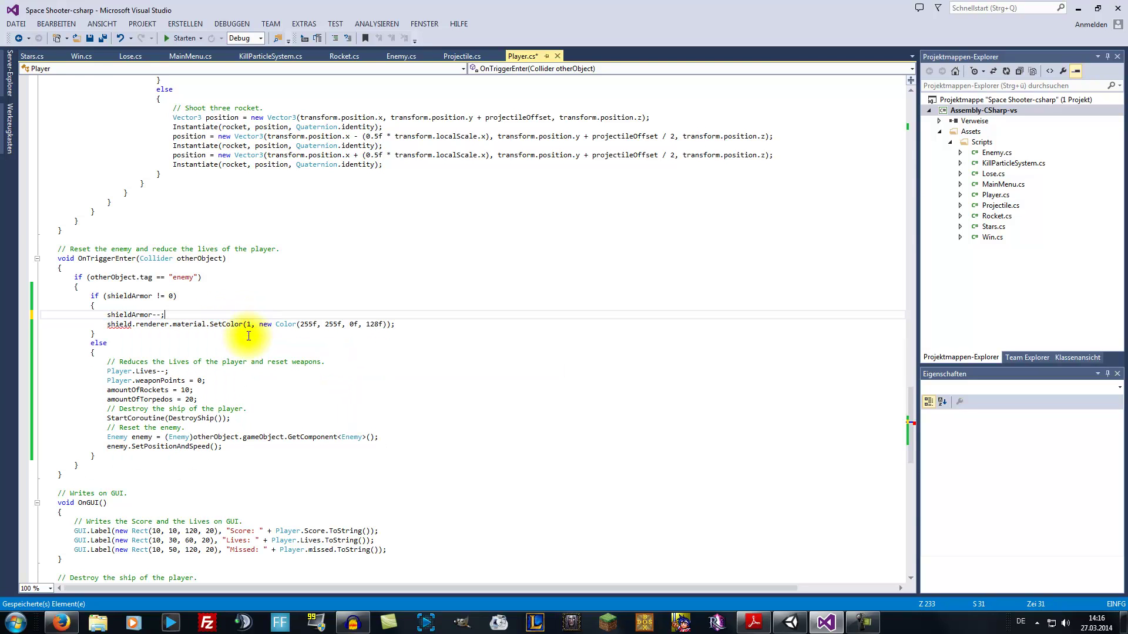
click(62, 622)
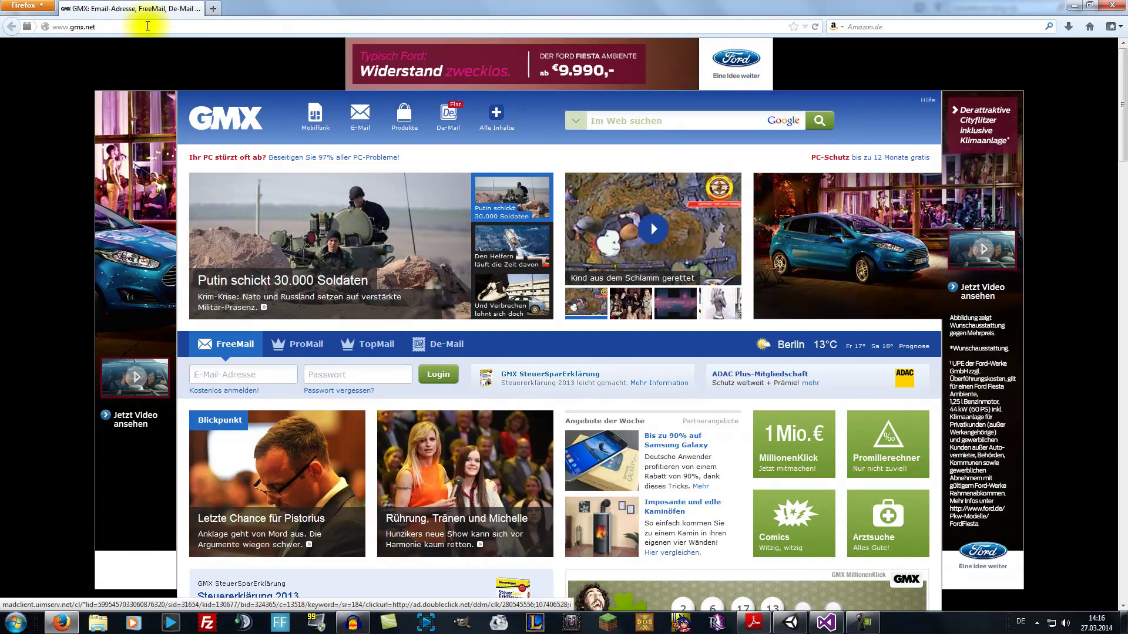
click(143, 23)
text(www.google.de/)
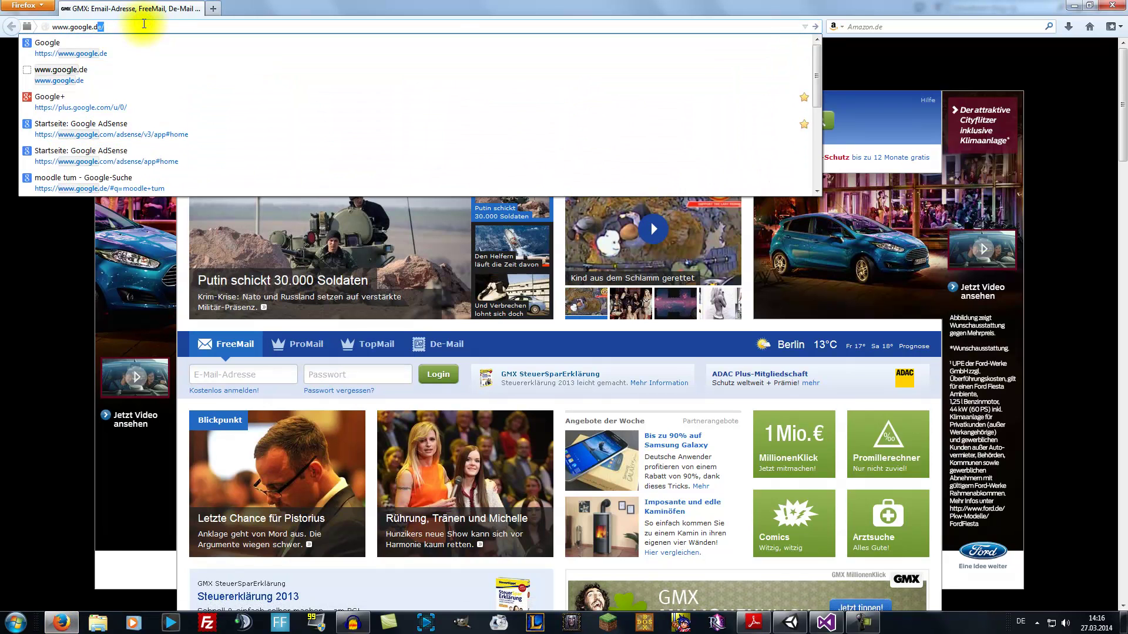
key(Return)
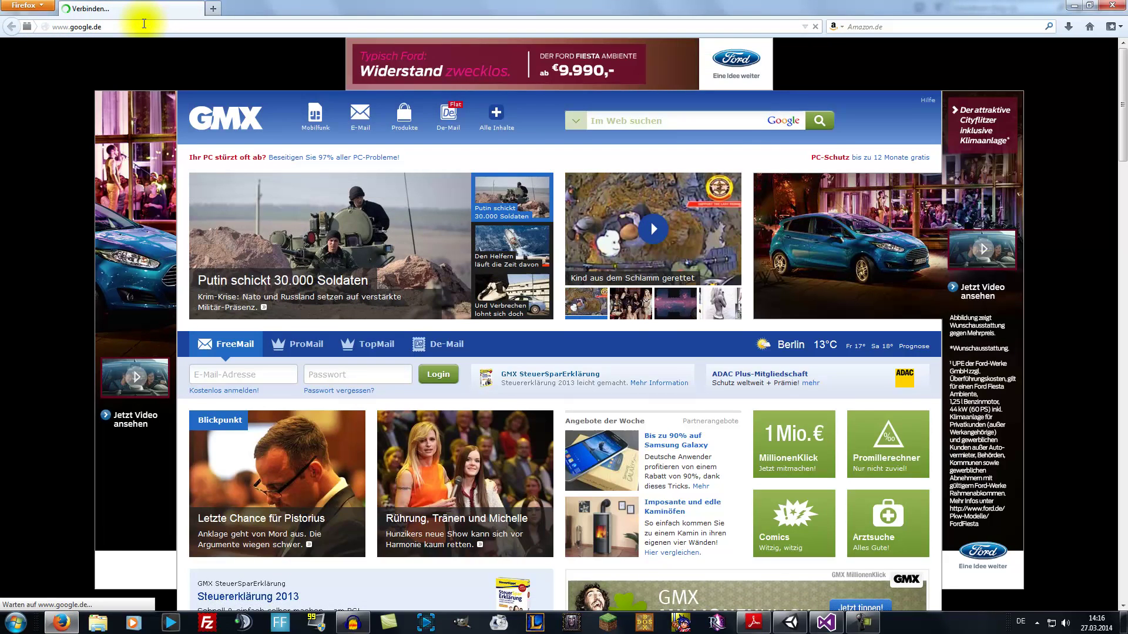
text(unity)
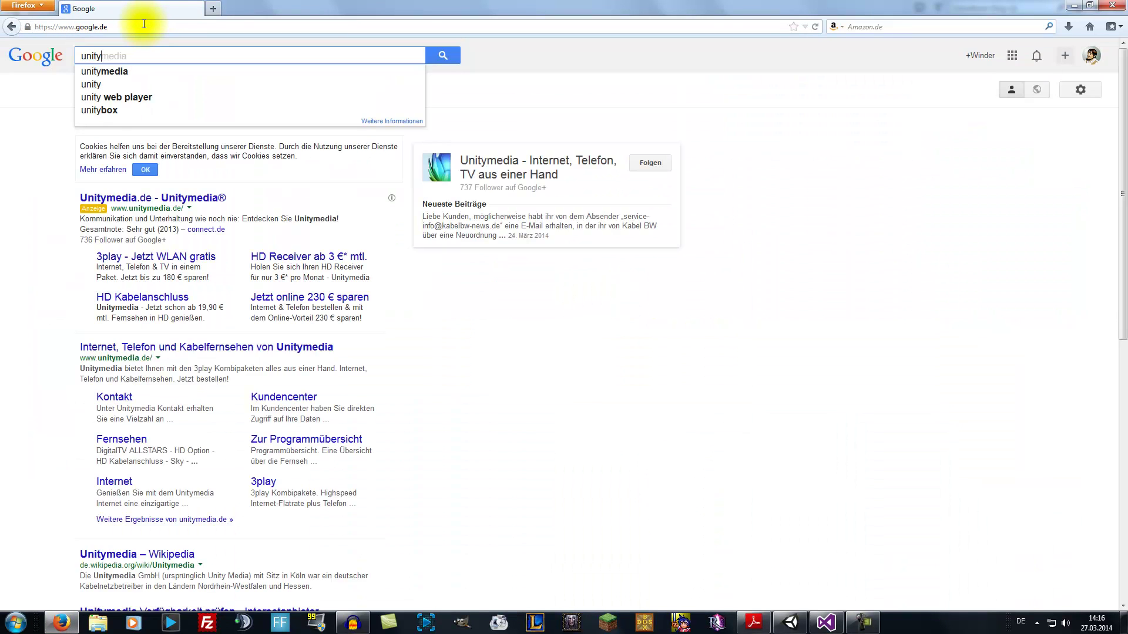
text( getcolor)
key(Return)
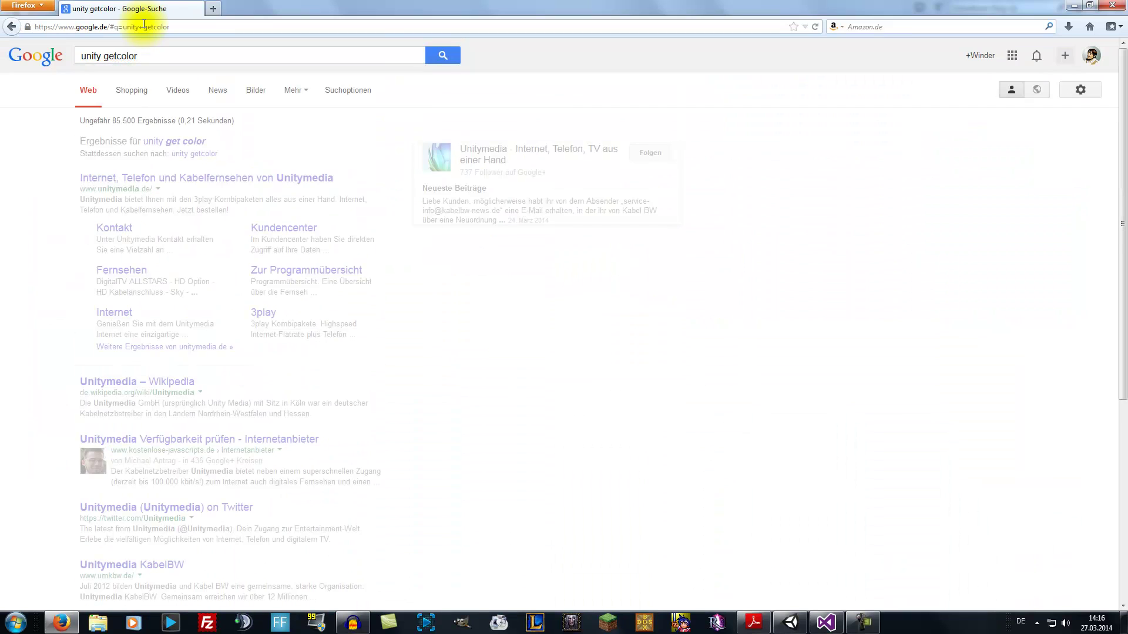
- Open the Material.GetColor reference page, scroll through it, and focus its search field
click(137, 238)
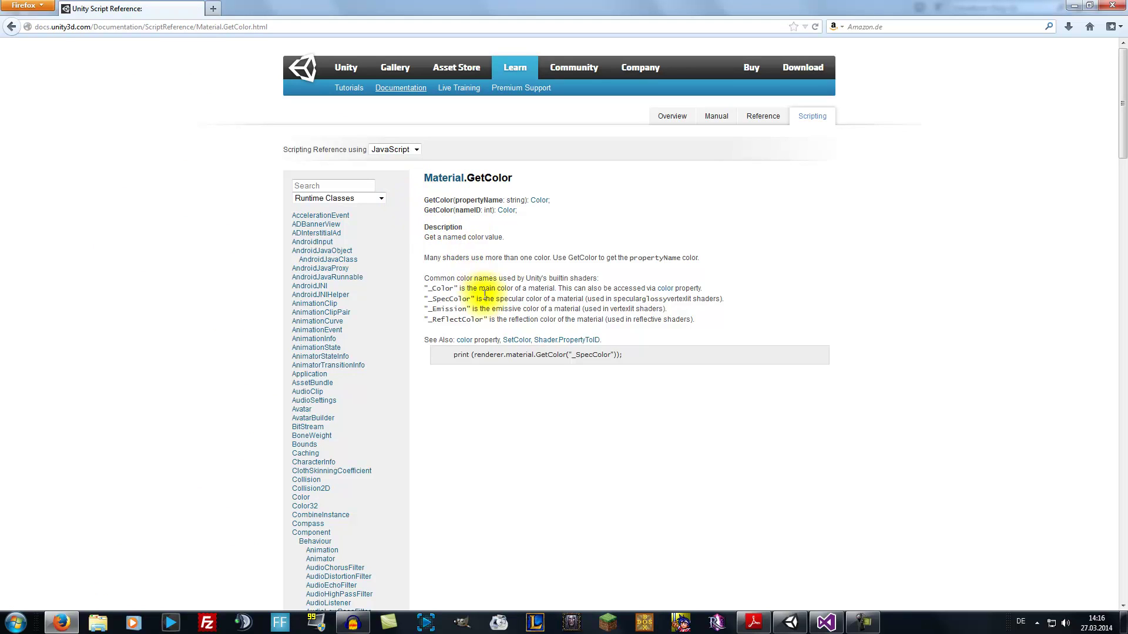
scroll(448, 324, down, 5)
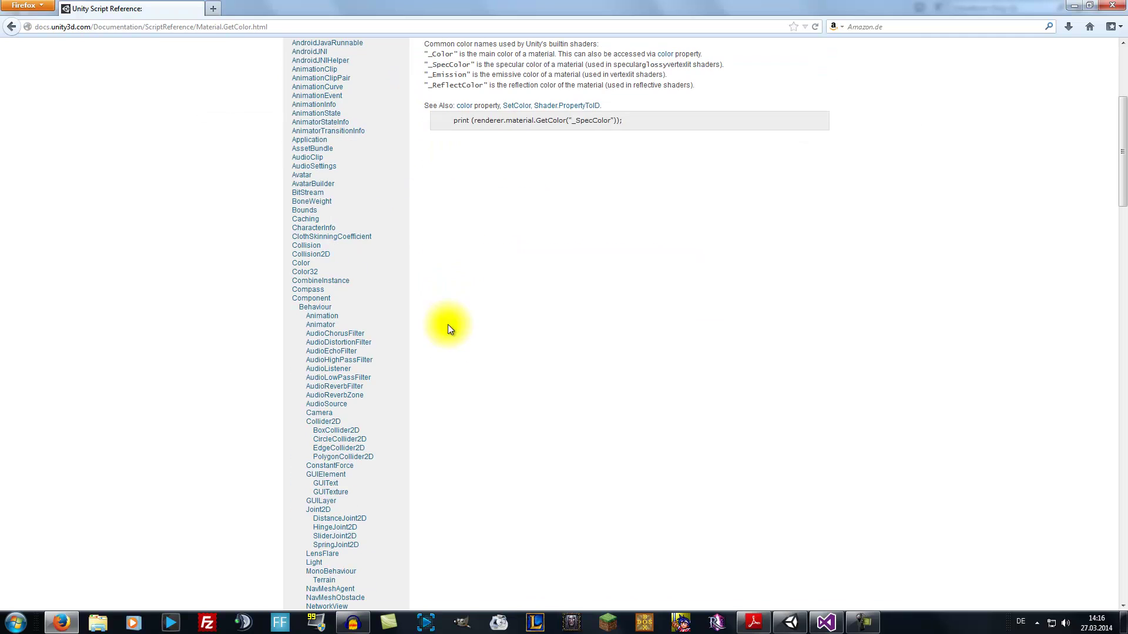
scroll(442, 388, down, 3)
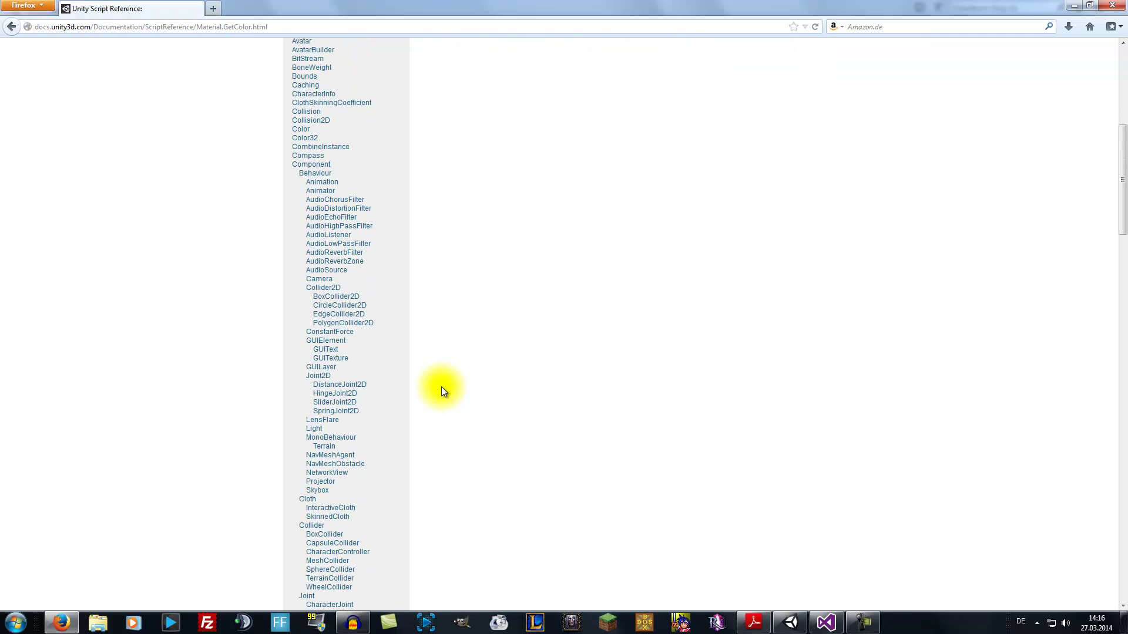
scroll(442, 379, down, 3)
scroll(442, 380, down, 3)
scroll(442, 376, down, 3)
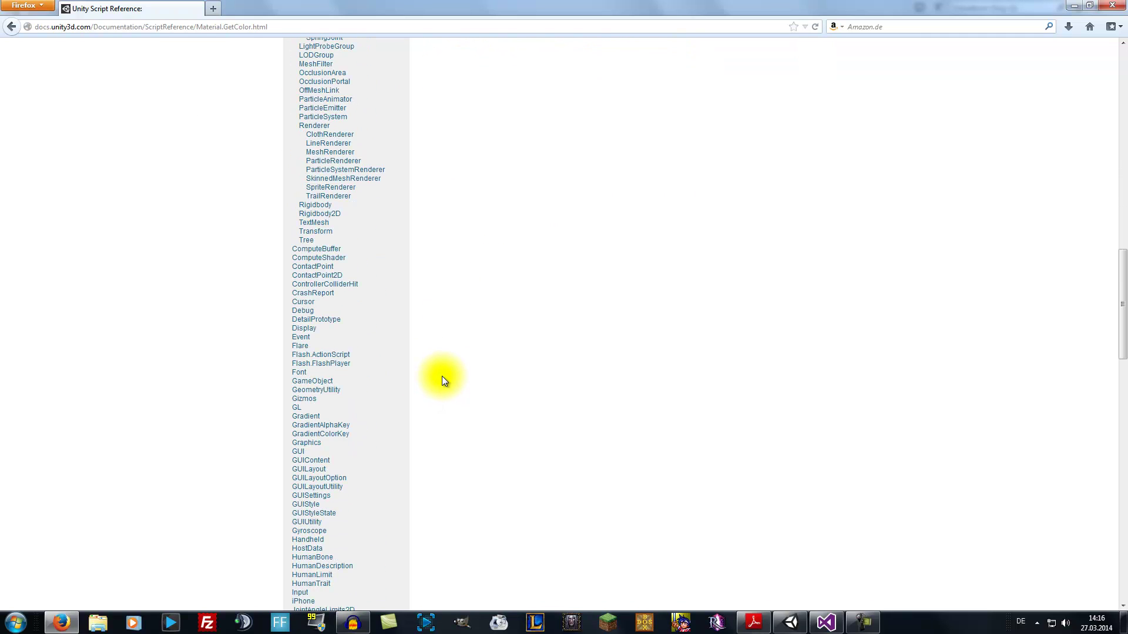
scroll(442, 376, down, 3)
scroll(441, 376, up, 4)
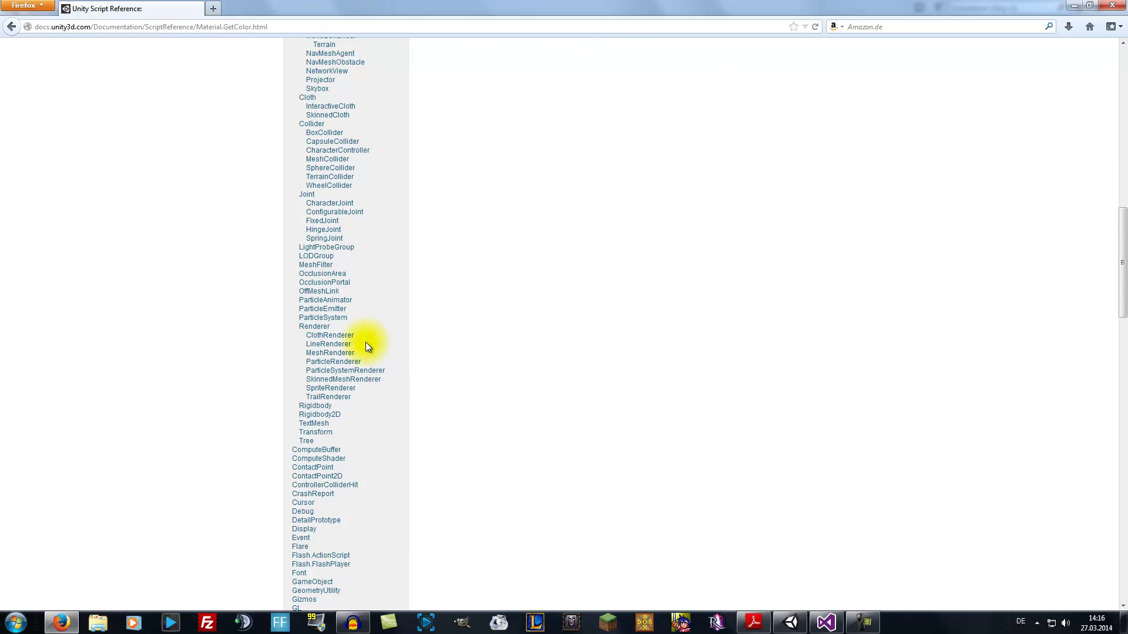
scroll(418, 363, up, 10)
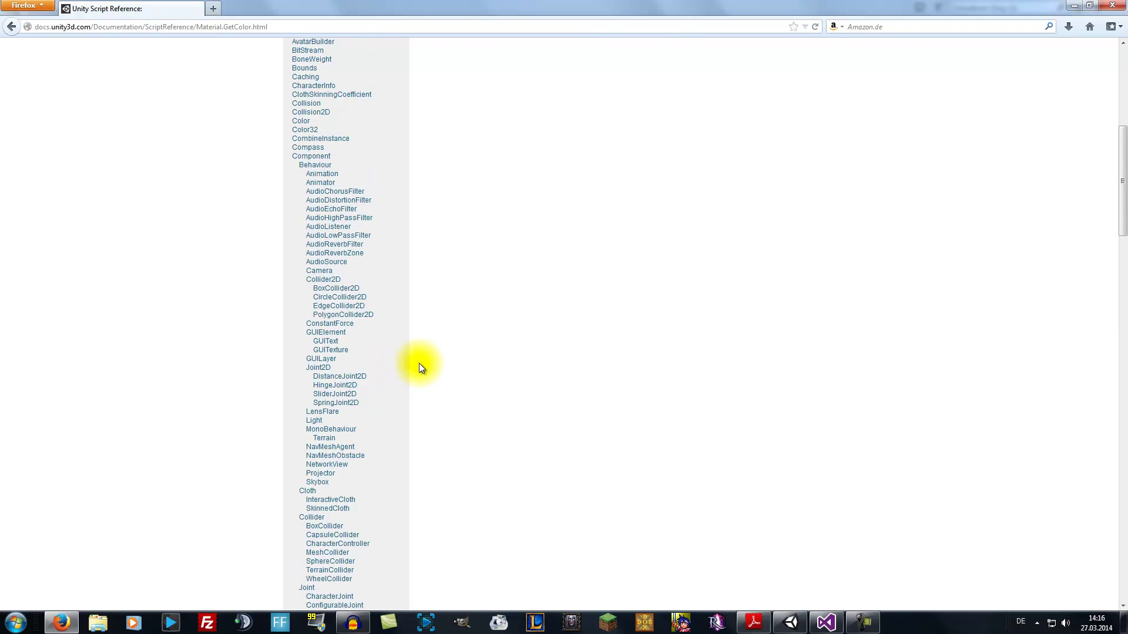
scroll(421, 363, up, 5)
scroll(422, 363, up, 1)
click(326, 186)
text(set)
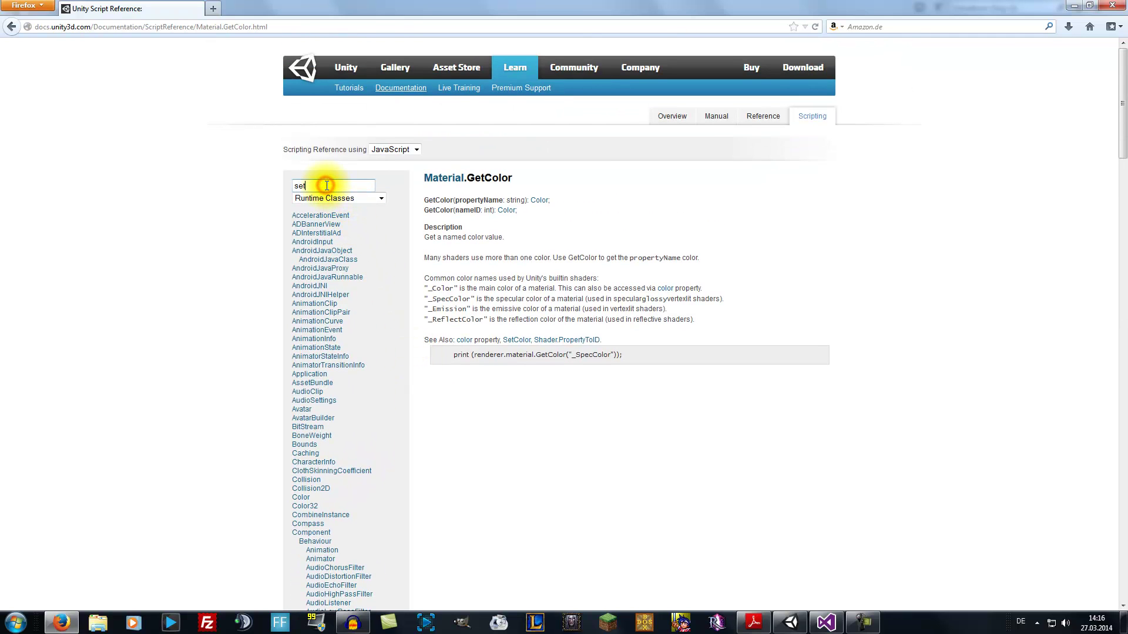
- Search the Script Reference for 'setcolor', read Material.SetColor, then return to Player.cs
text(color)
key(Return)
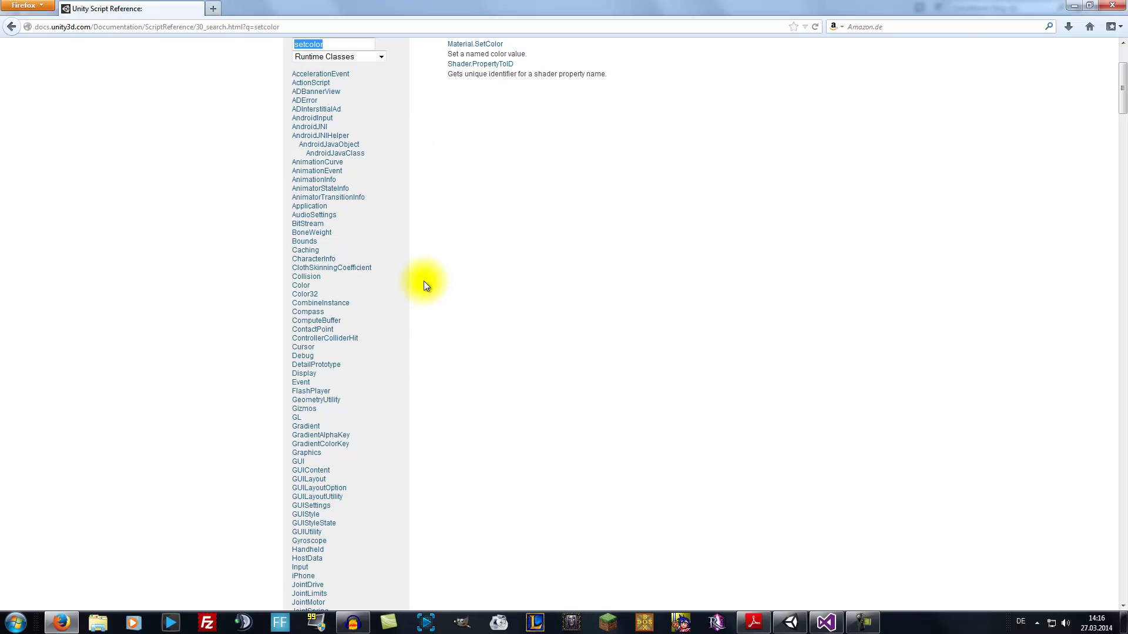
scroll(424, 281, up, 4)
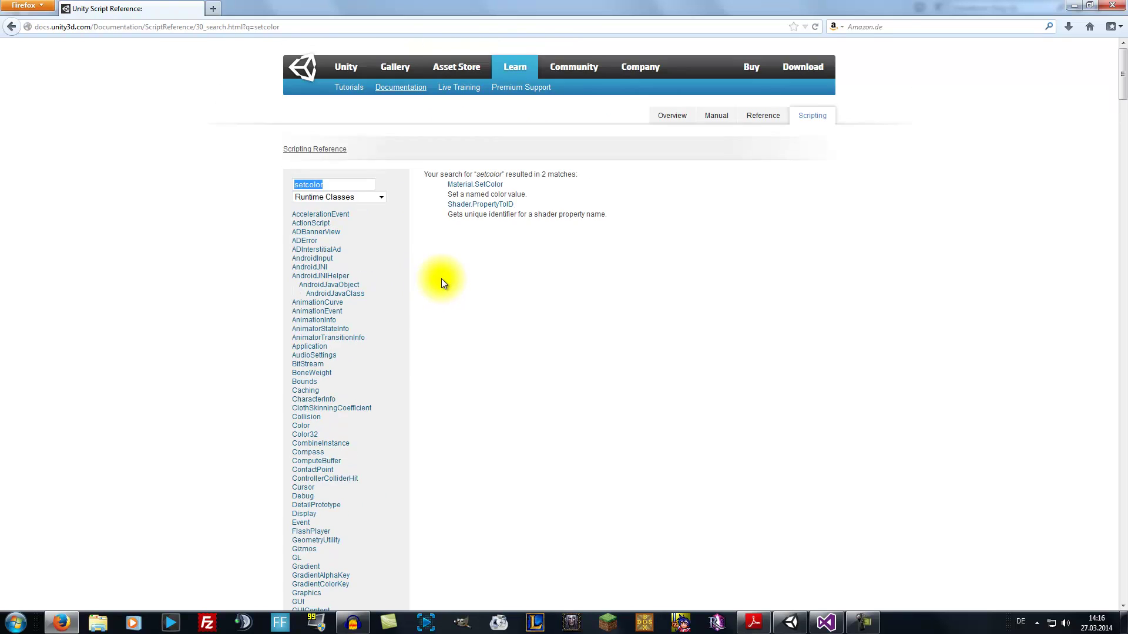
click(473, 186)
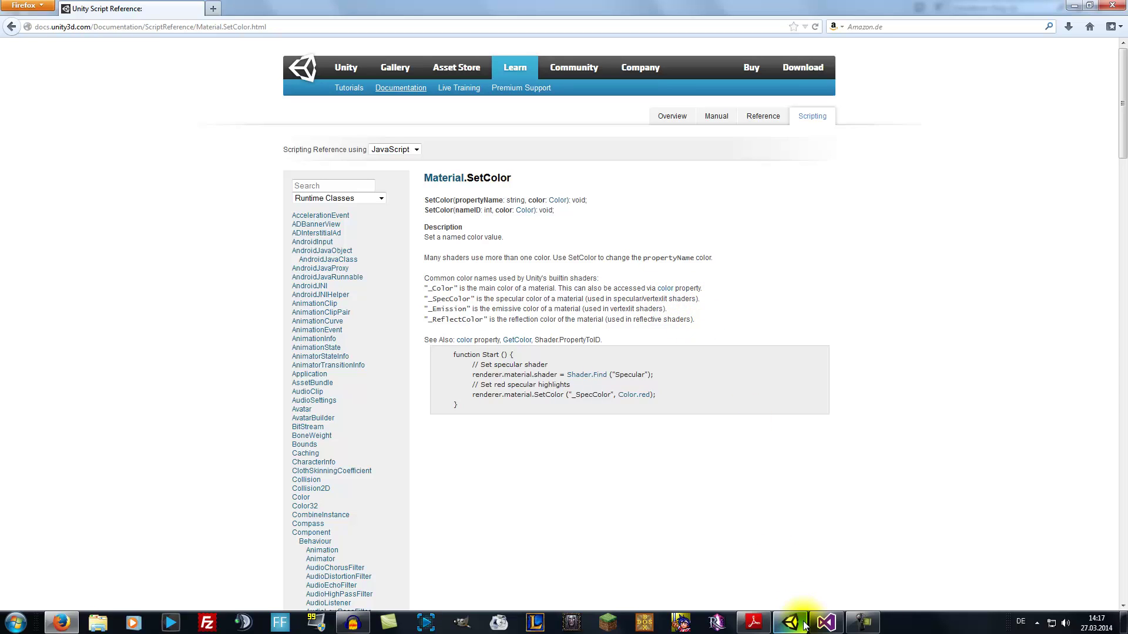
mouse_move(806, 624)
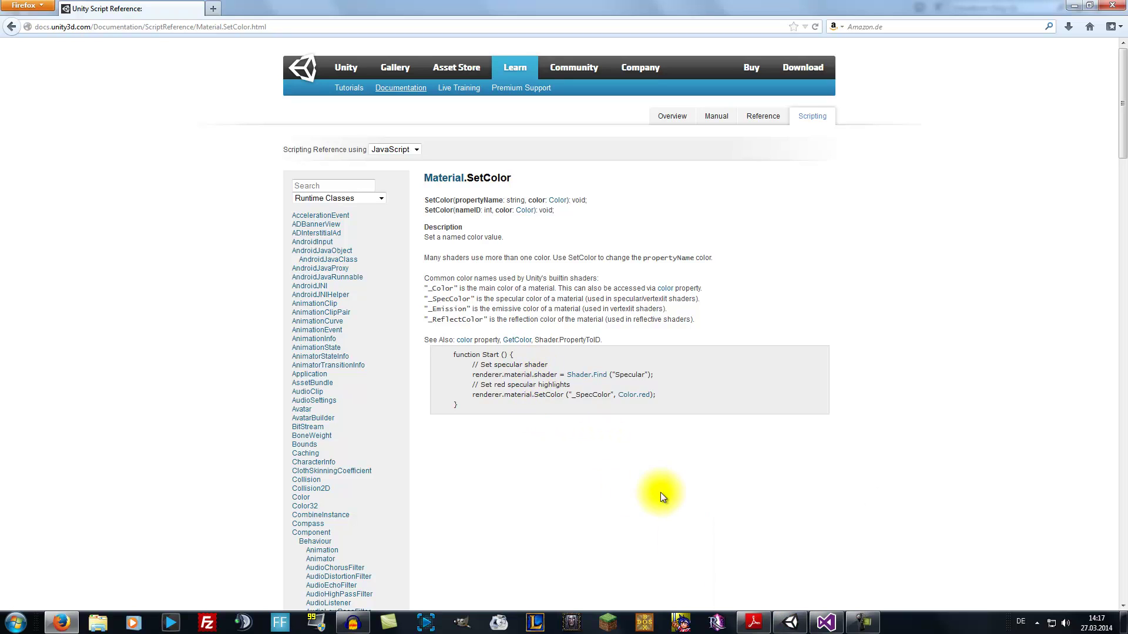
click(823, 626)
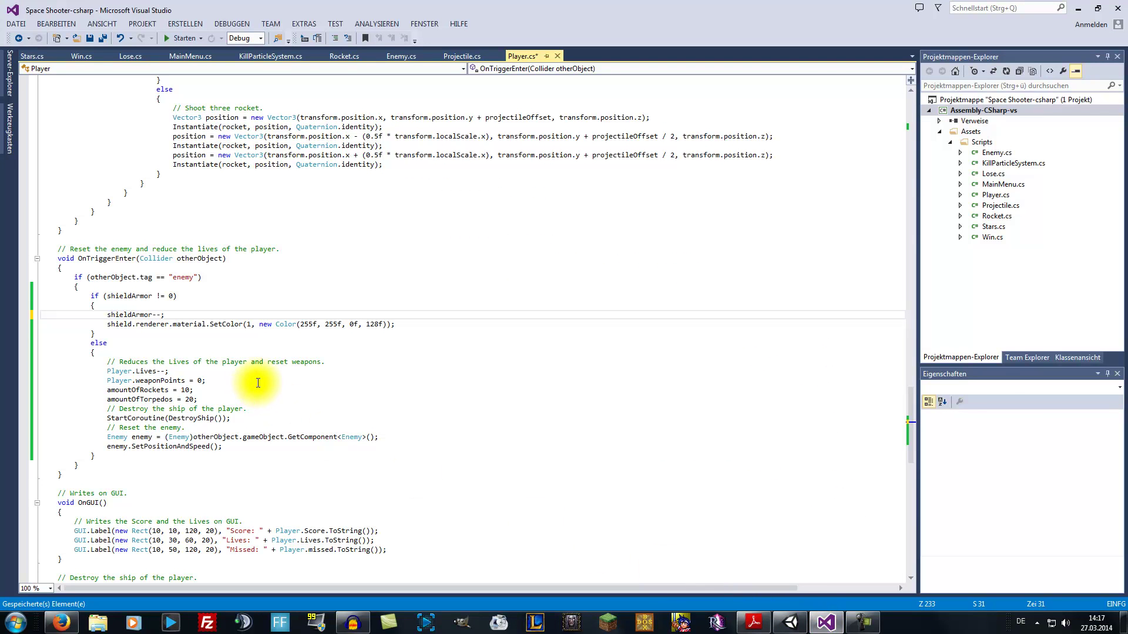
- Replace SetColor's first argument 1 with "_Color" after checking the SetColor docs in Firefox
click(249, 324)
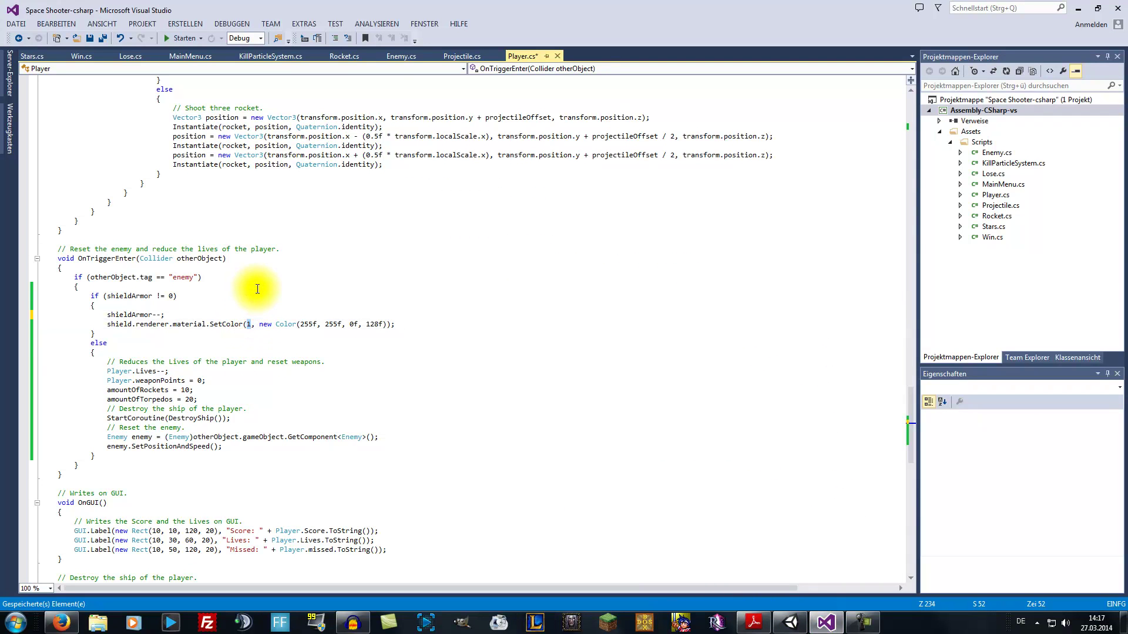
text("_Color")
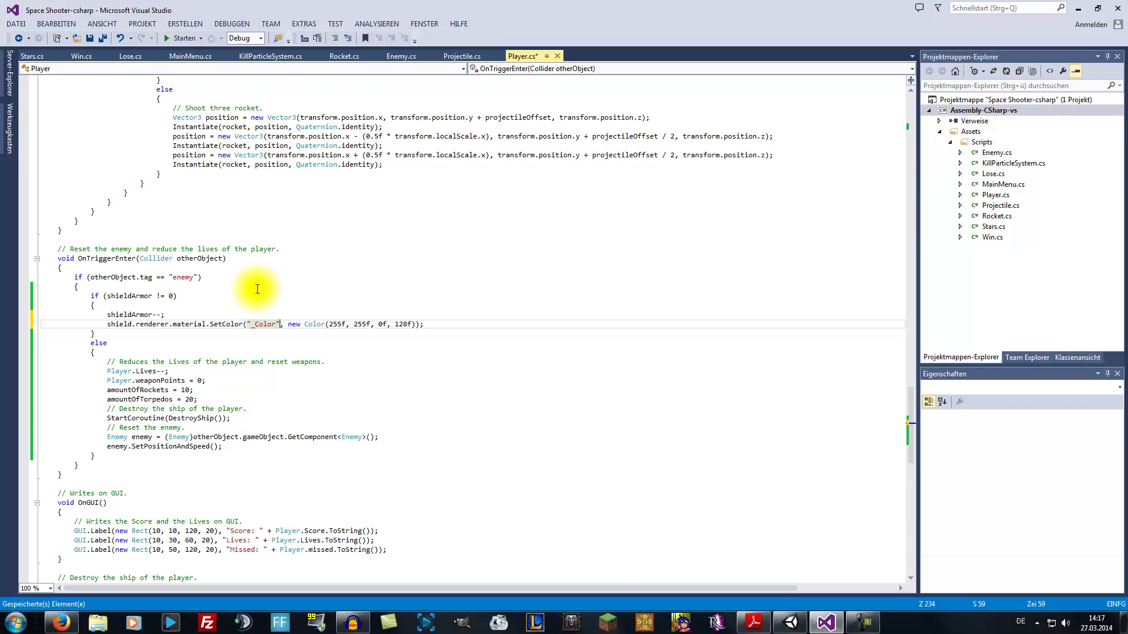
click(790, 623)
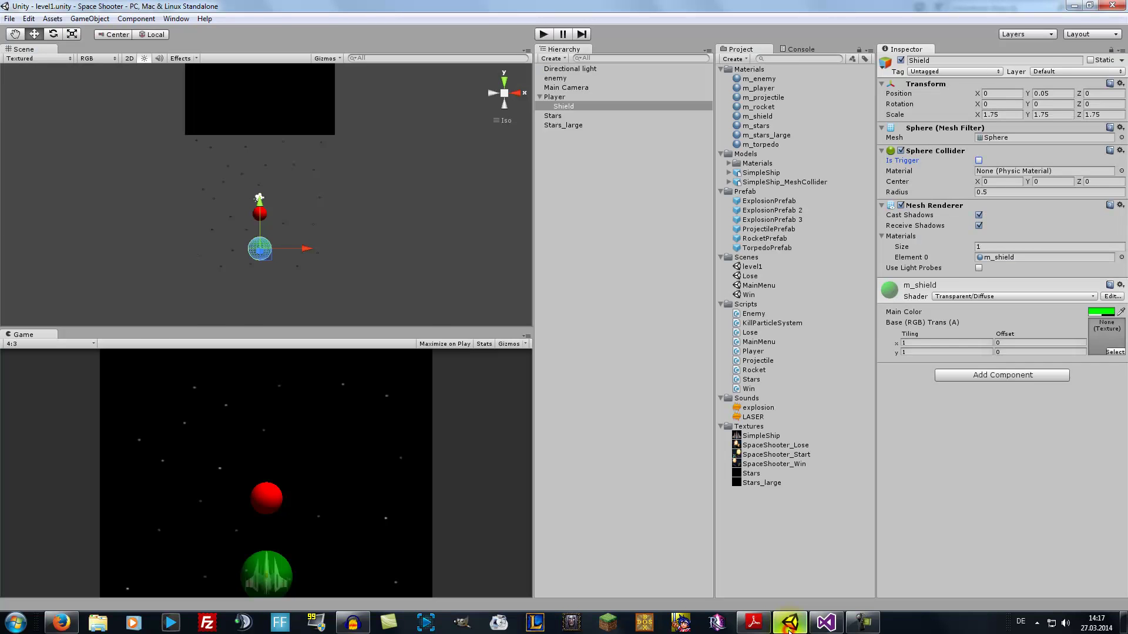
click(755, 624)
click(62, 614)
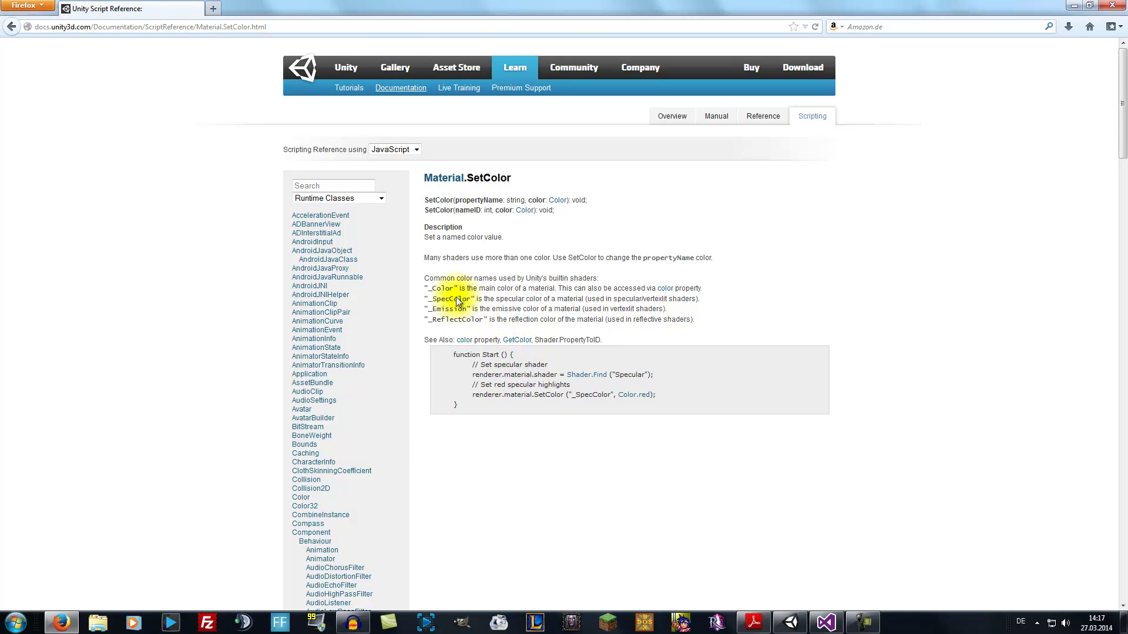
click(790, 623)
click(826, 623)
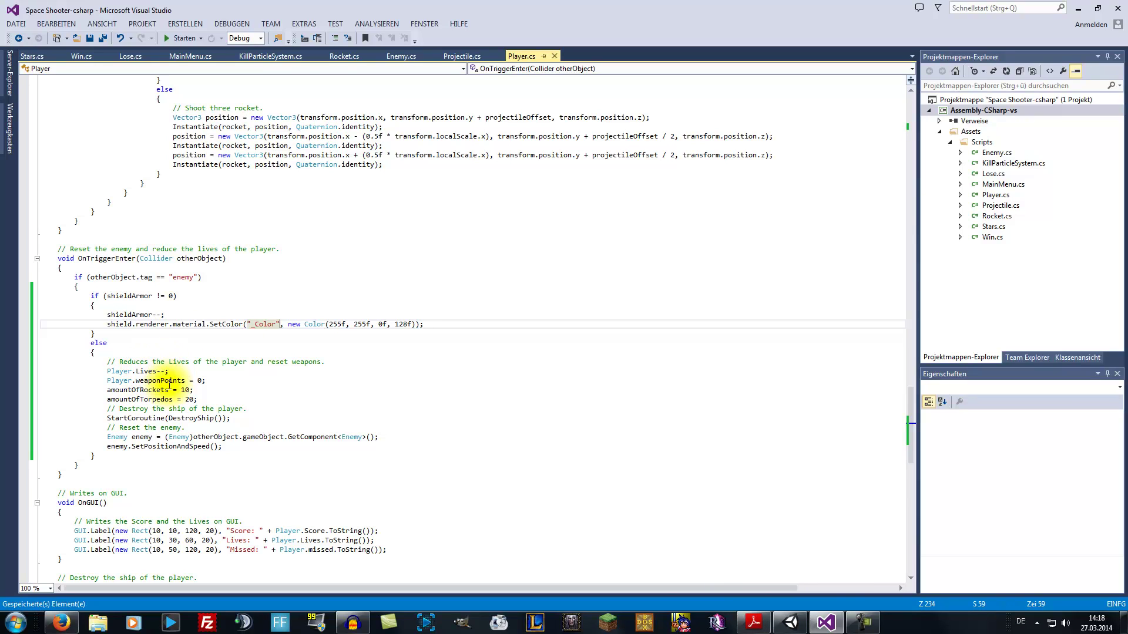
- Move the '// Reset the enemy.' lines after the else block's closing brace and save Player.cs
drag(193, 428, 234, 446)
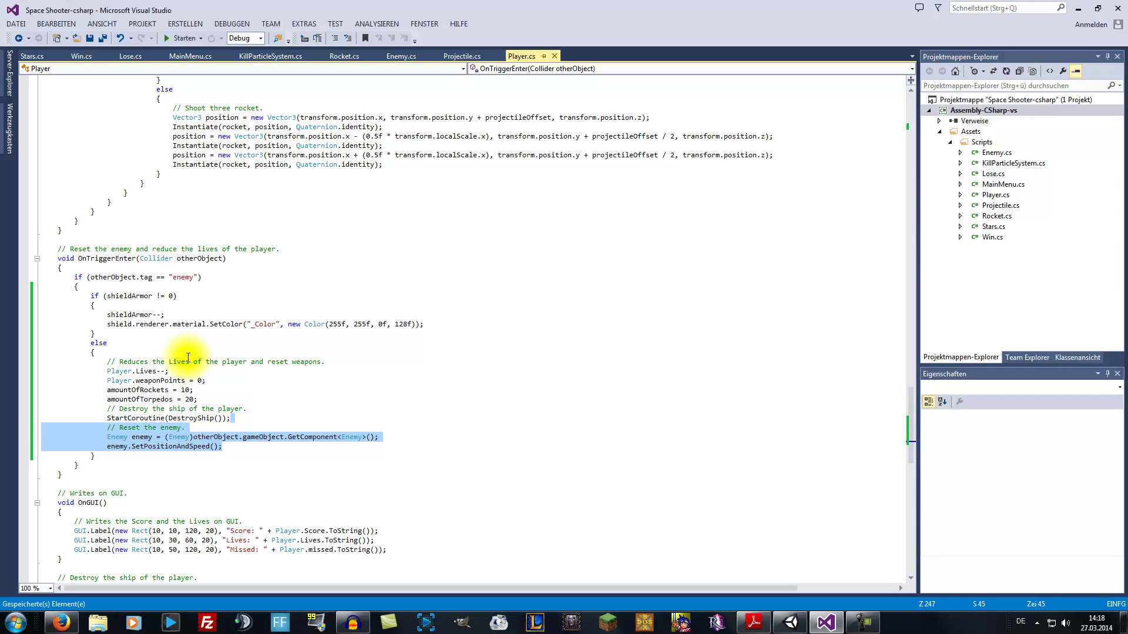
key(Delete)
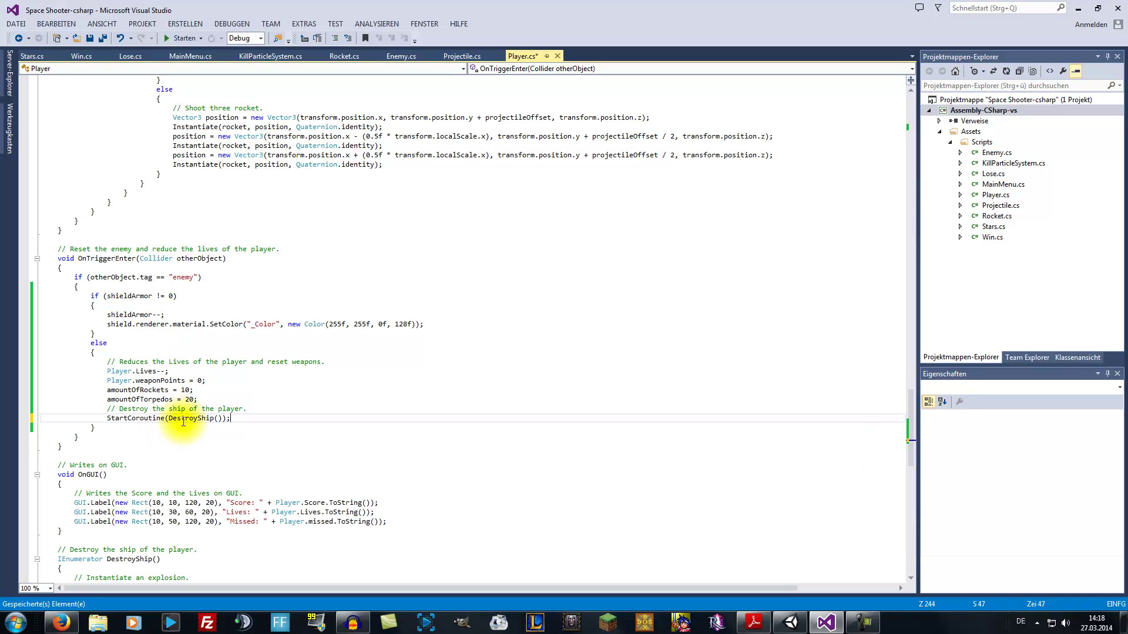
key(ctrl+z)
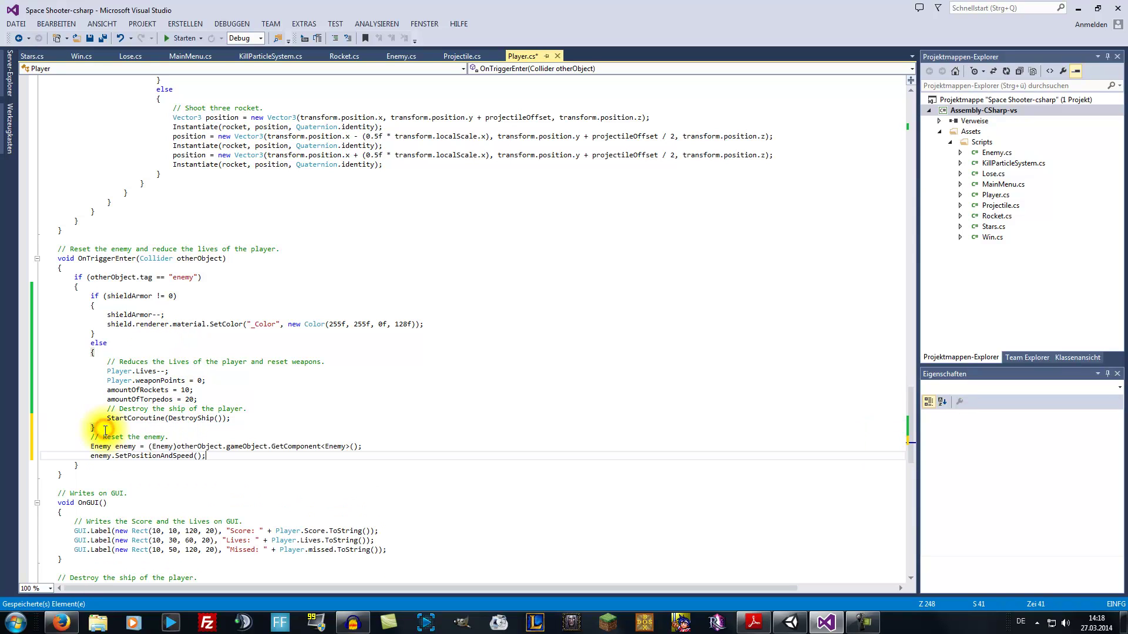
drag(92, 434, 156, 460)
click(150, 438)
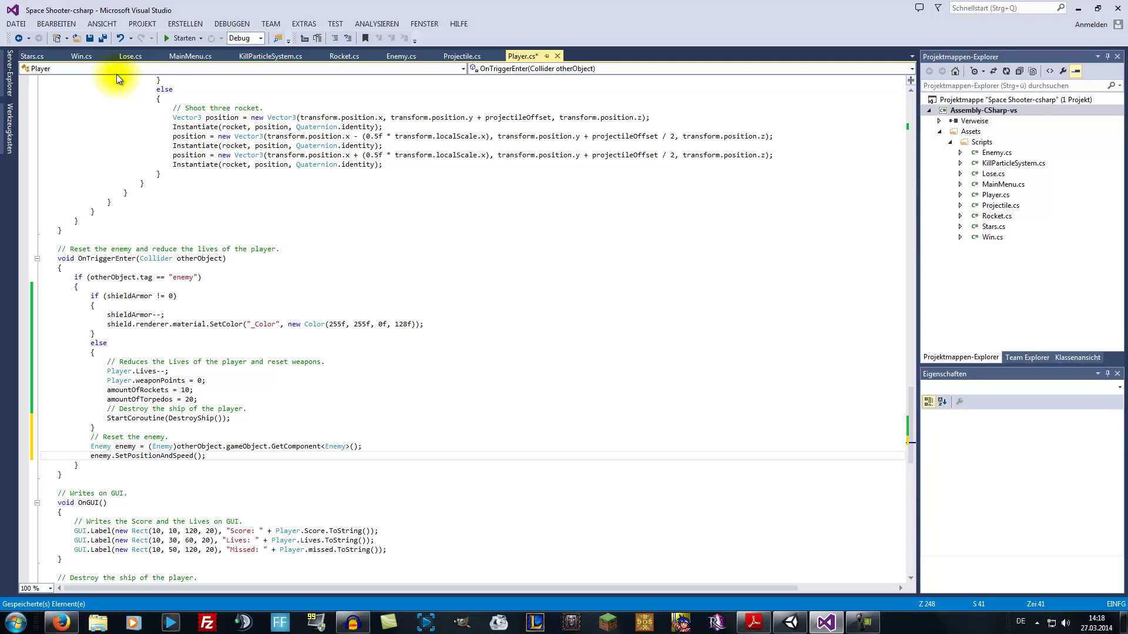
click(103, 38)
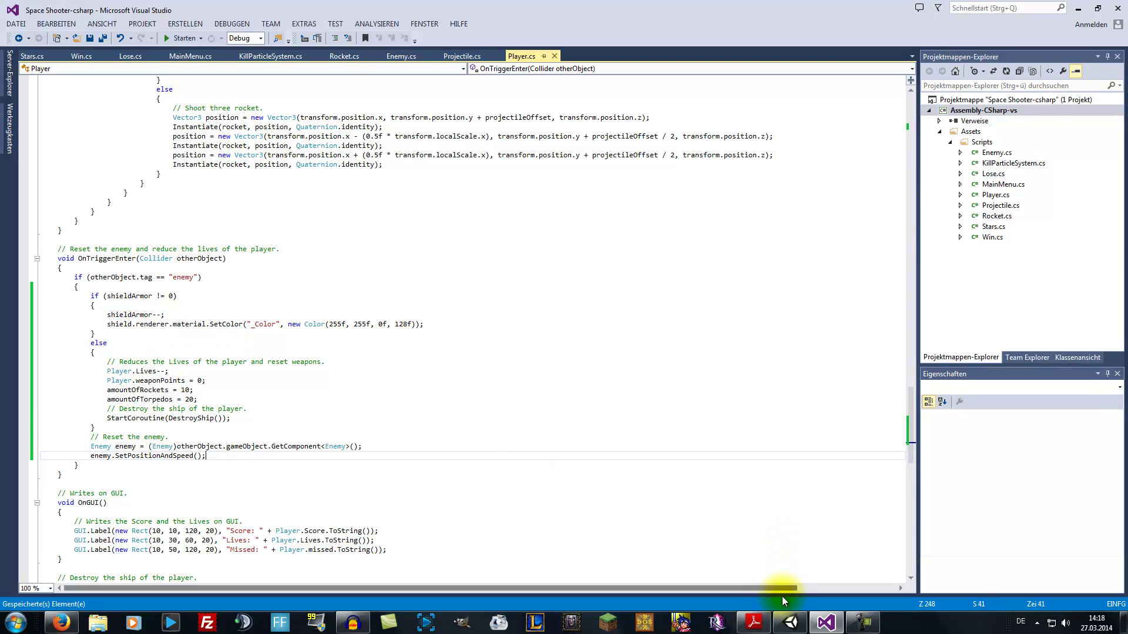
- Save the current scene in Unity and start a play-test
click(790, 622)
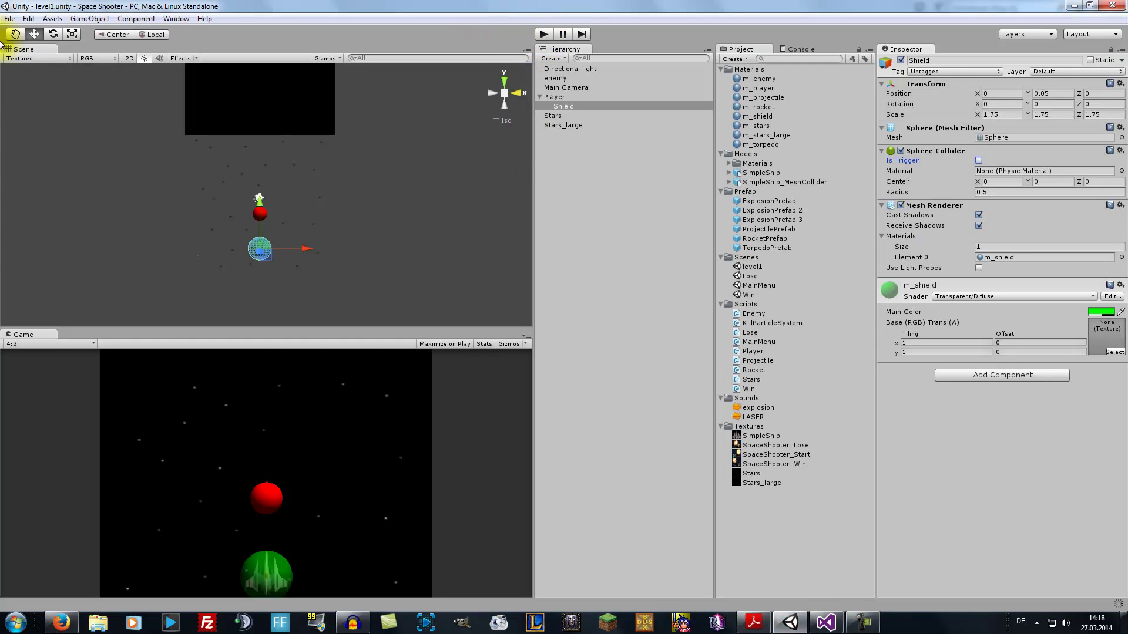
click(9, 18)
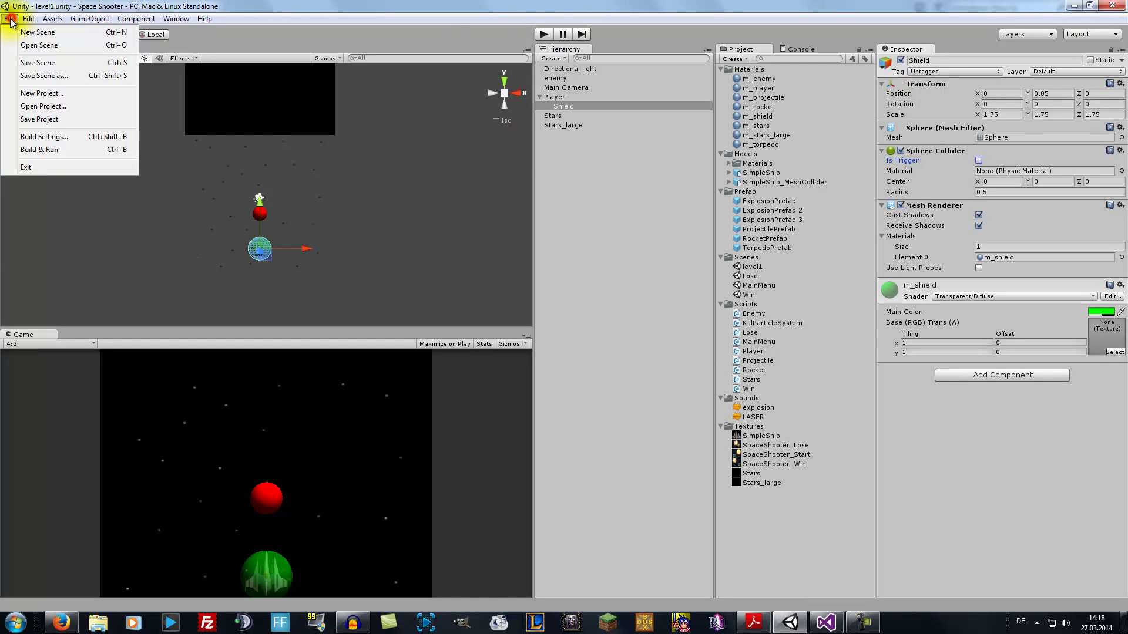
click(31, 64)
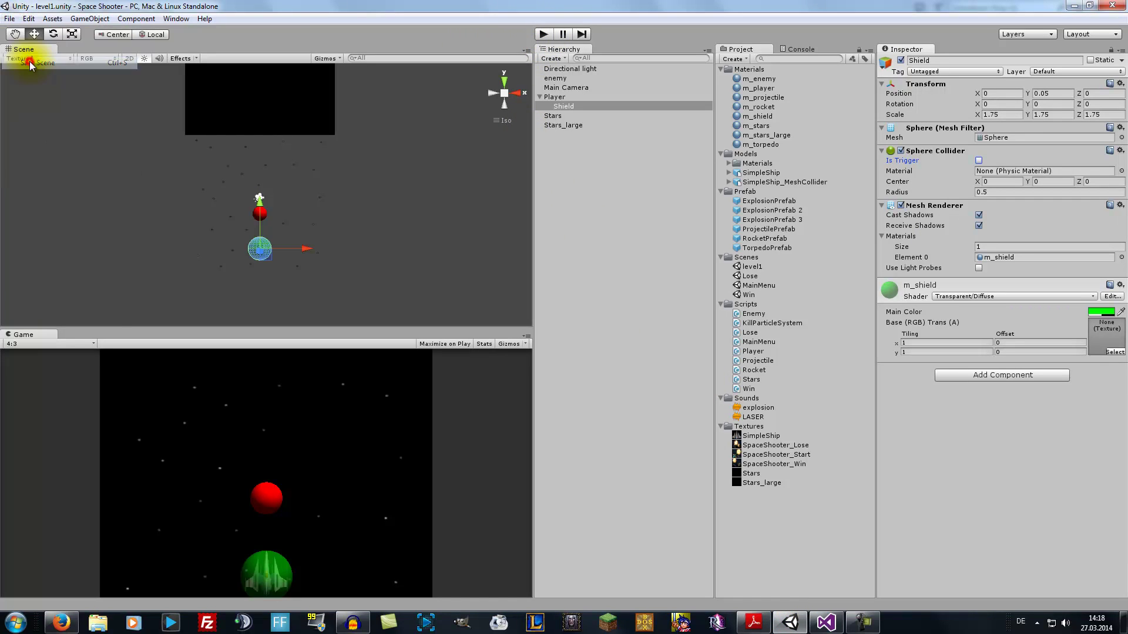
click(543, 36)
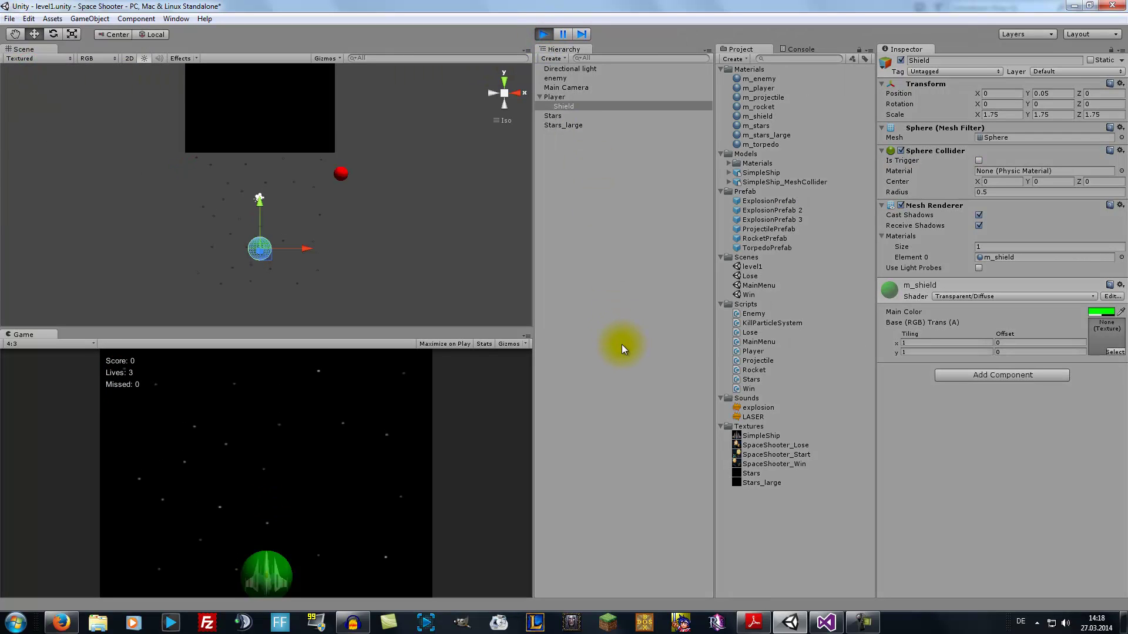
- Steer the ship with the arrow keys into the red enemies until the You Lose screen
key(Right)
key(Left)
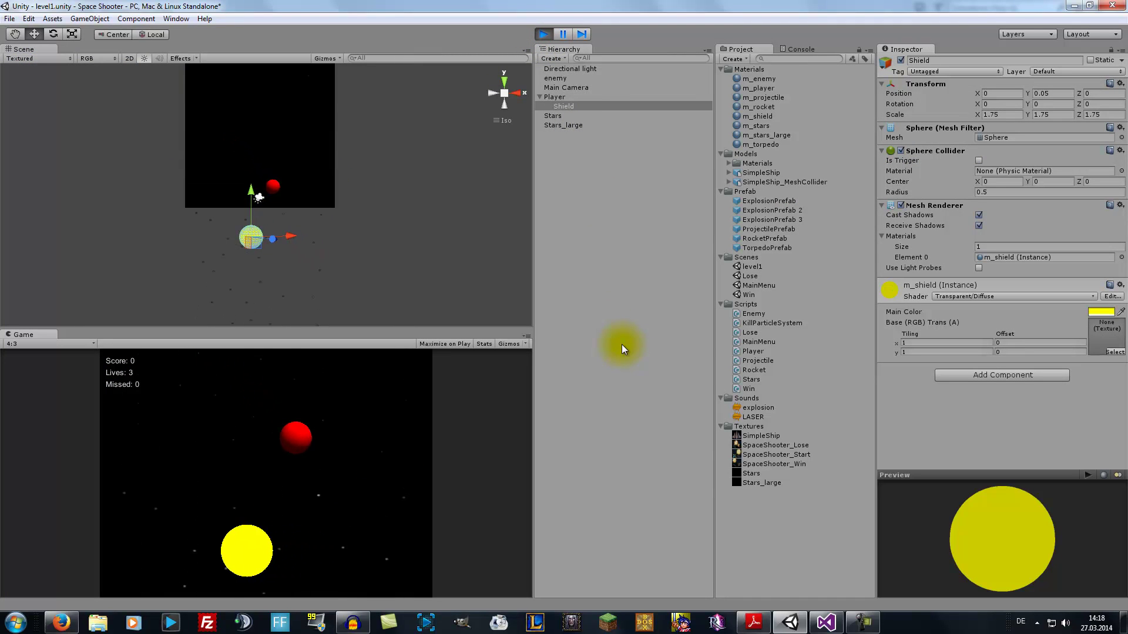
key(Right)
key(Left)
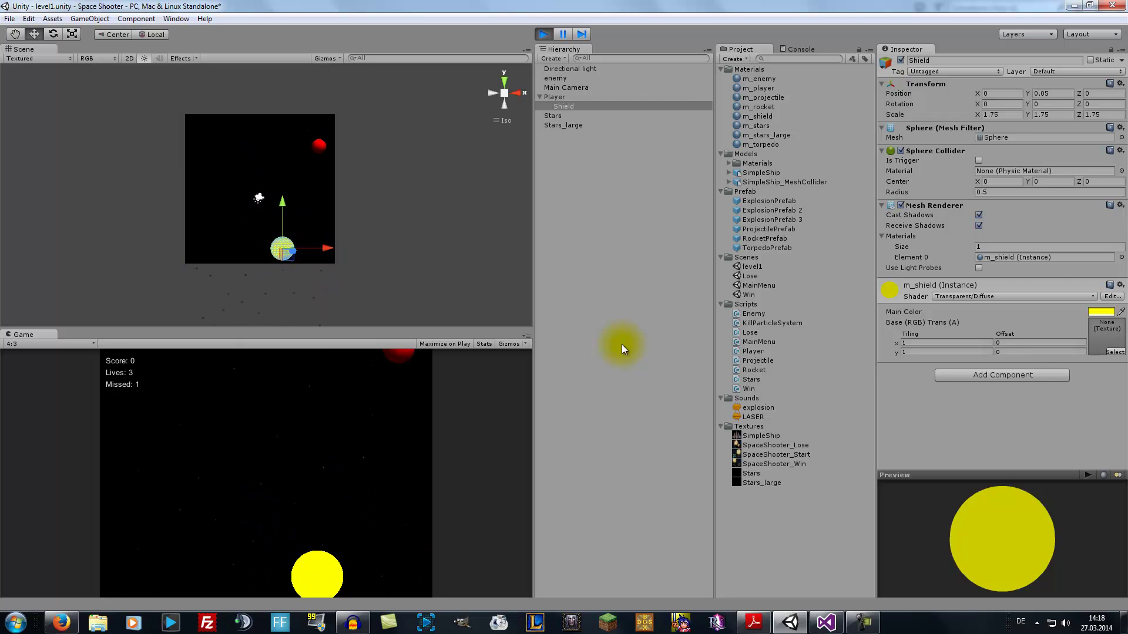
key(Up)
key(Left)
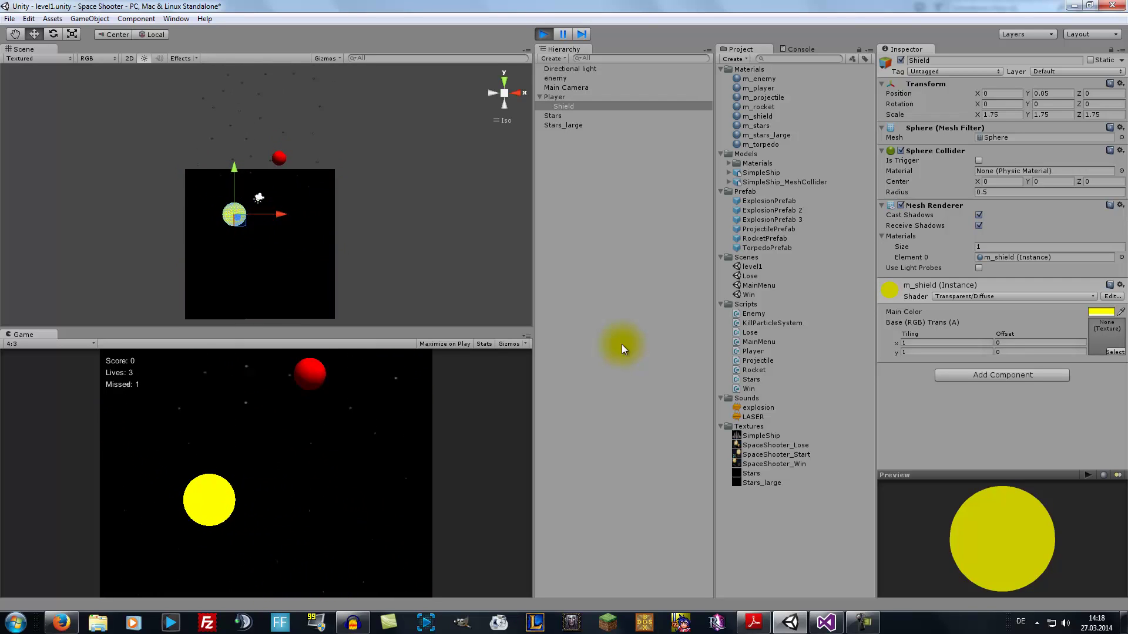
key(Right)
key(Up)
key(Left)
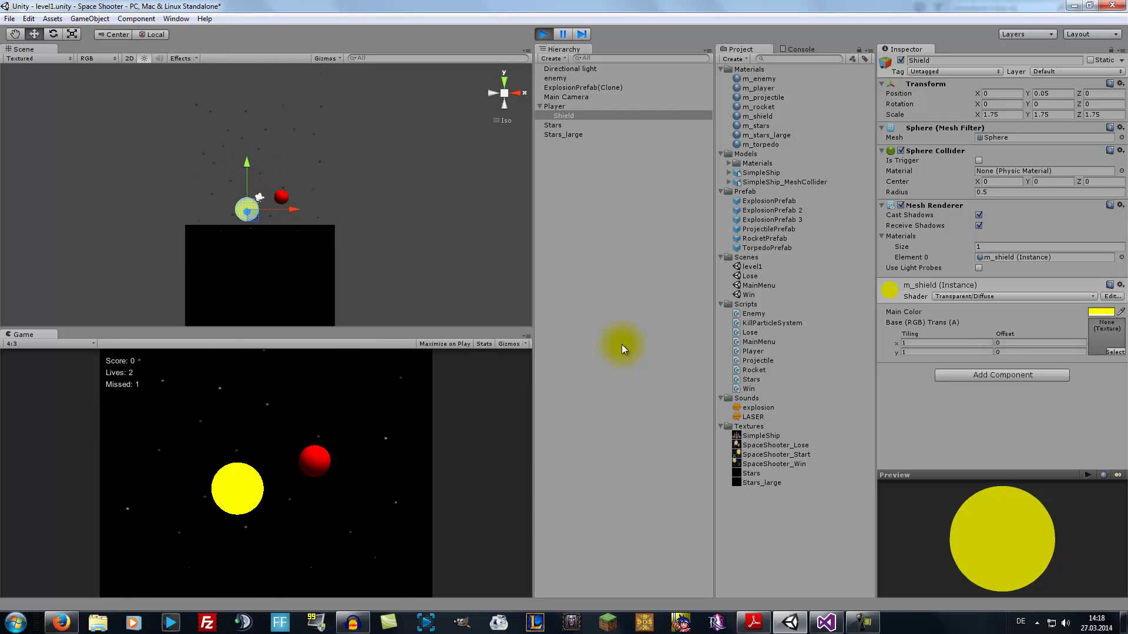
key(Down)
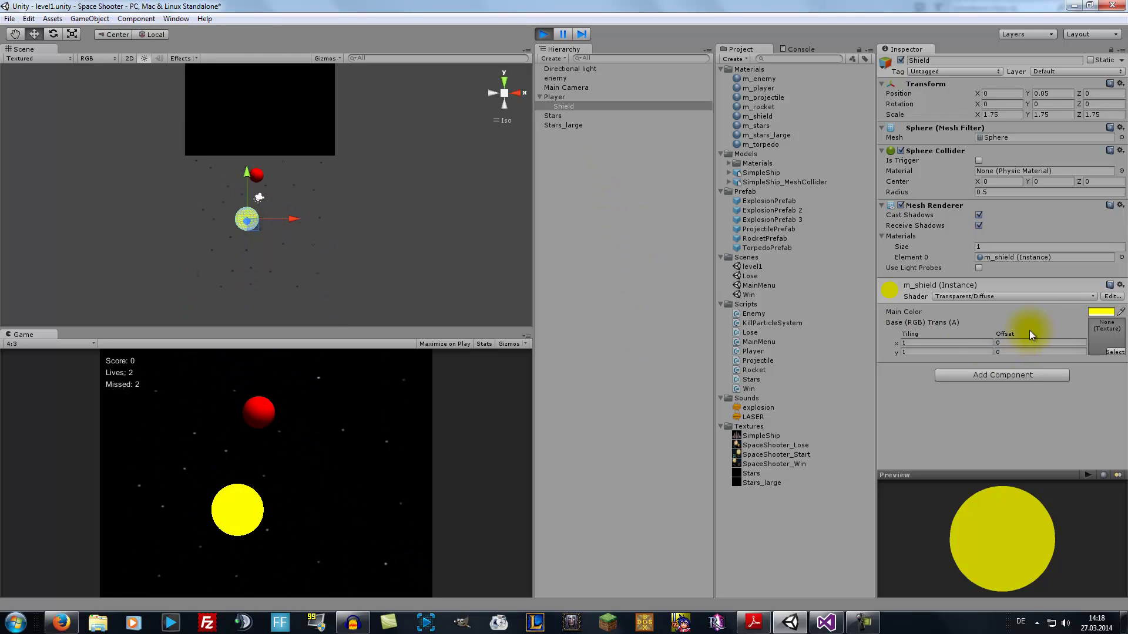
key(Right)
- Inspect the Shield material's Main Color values, then return to Visual Studio
click(1100, 311)
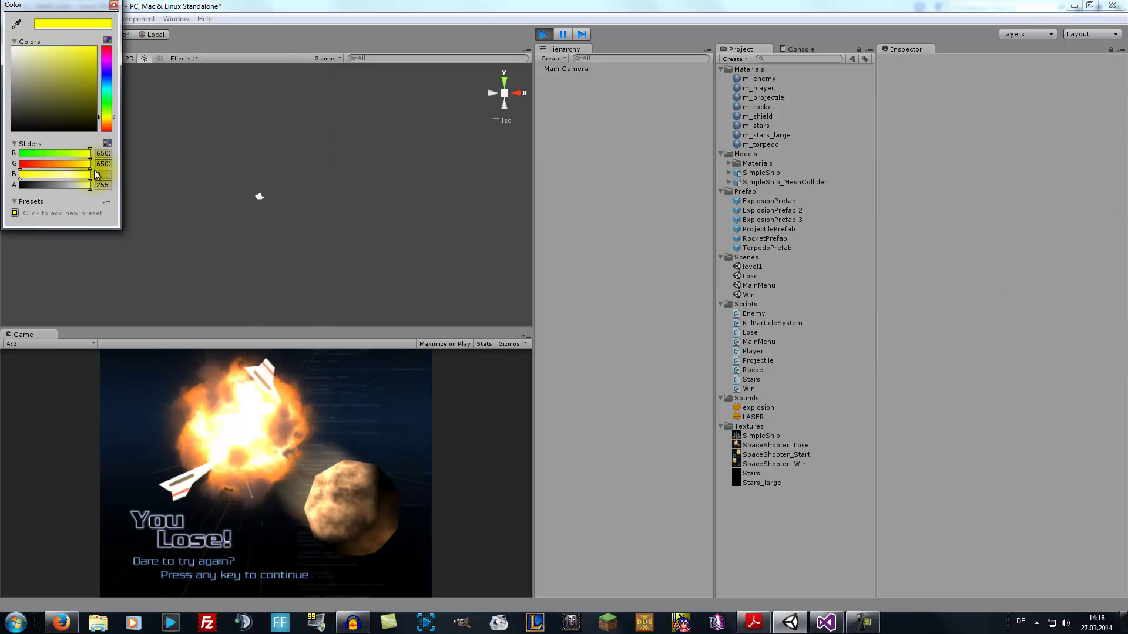
click(114, 6)
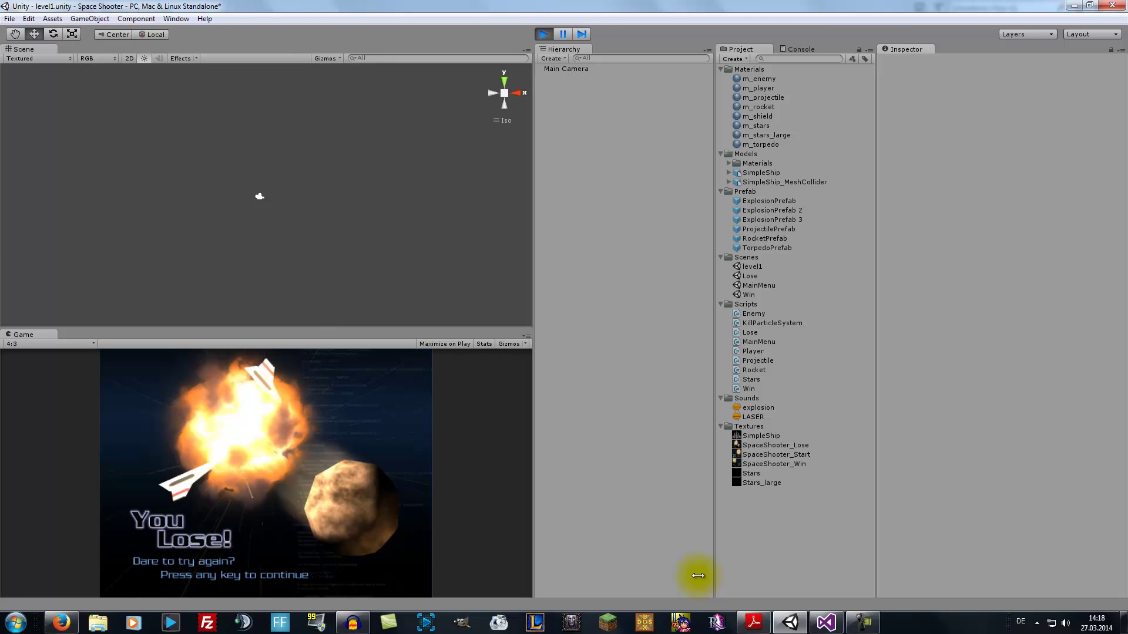
click(834, 632)
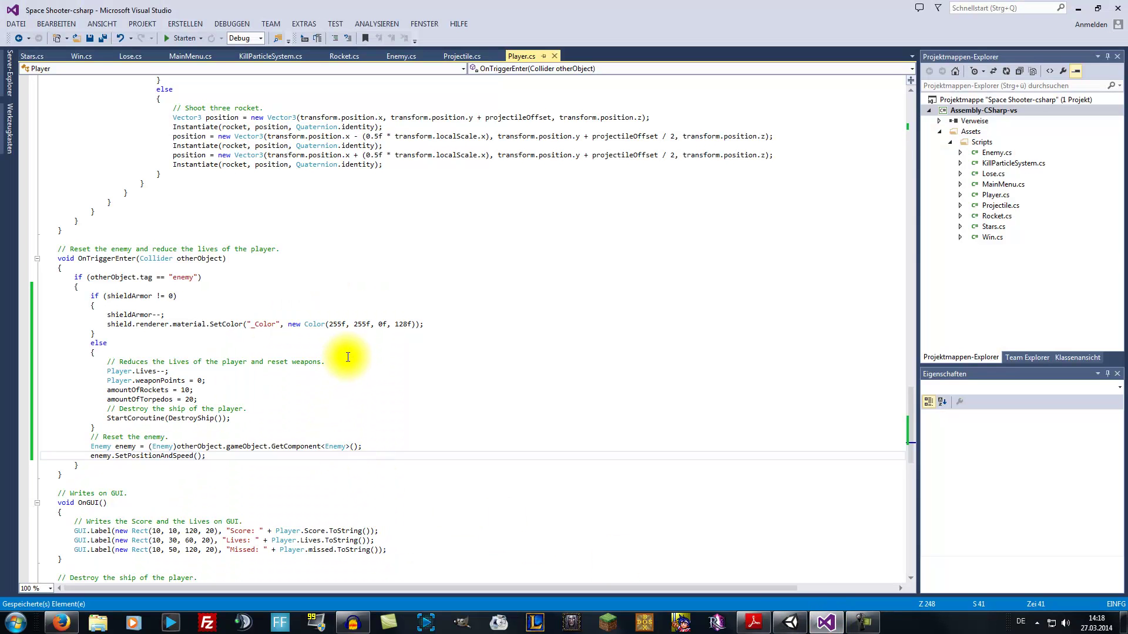
- Change the shield's hit colour from 255f/255f/0f/128f to Color(1f, 1f, 0f, 0.5f)
drag(330, 325, 341, 324)
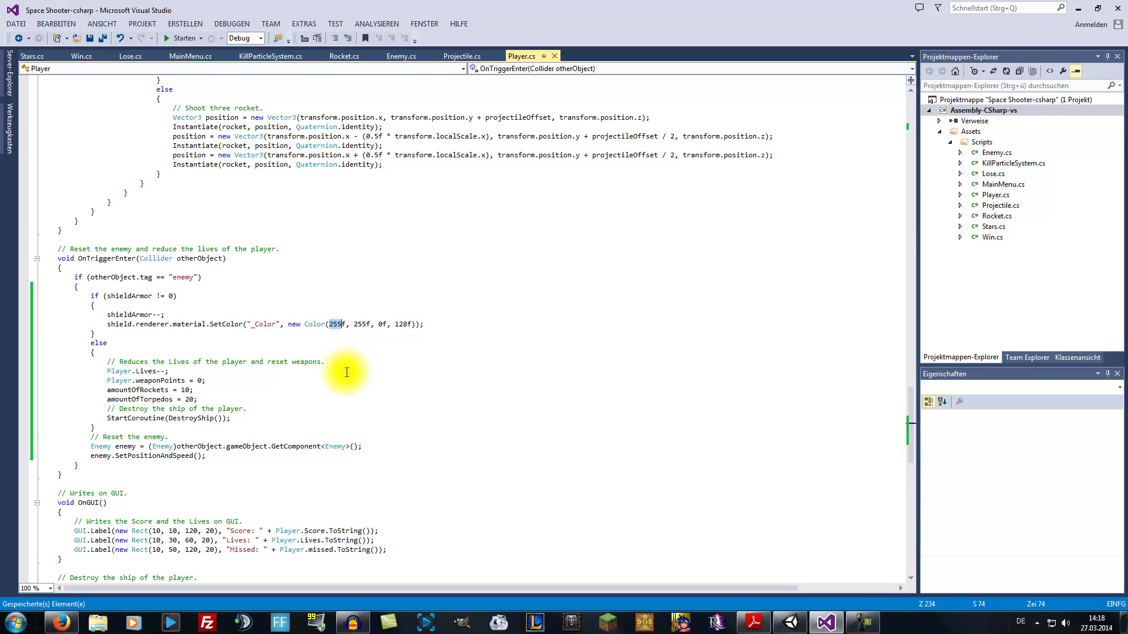
text(1)
drag(346, 325, 388, 325)
text(1)
text(0.5)
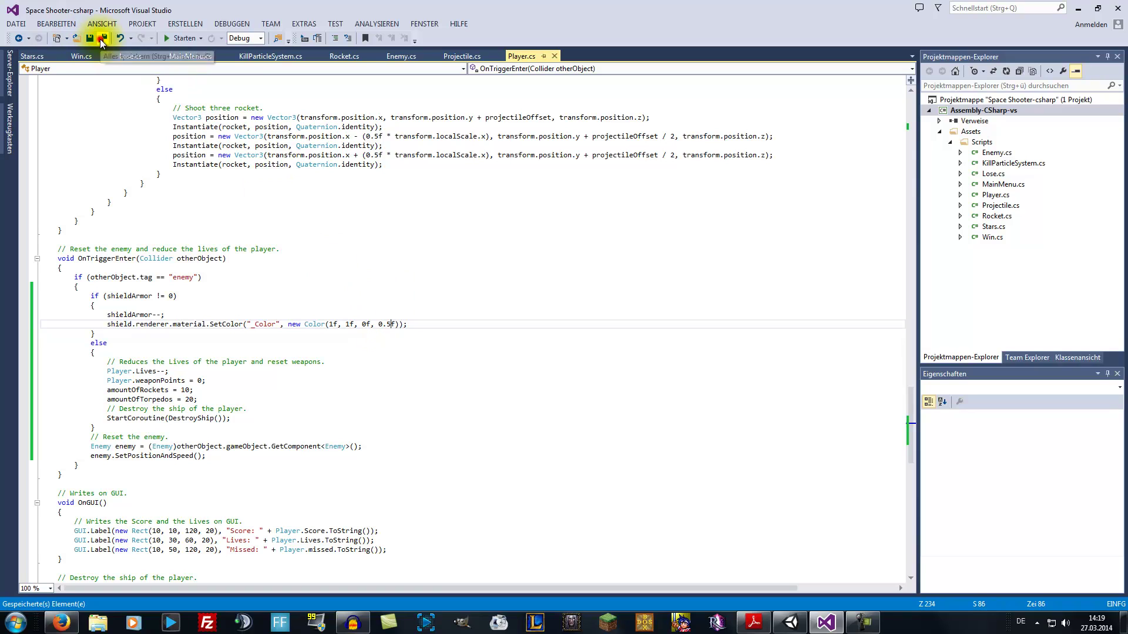
click(790, 623)
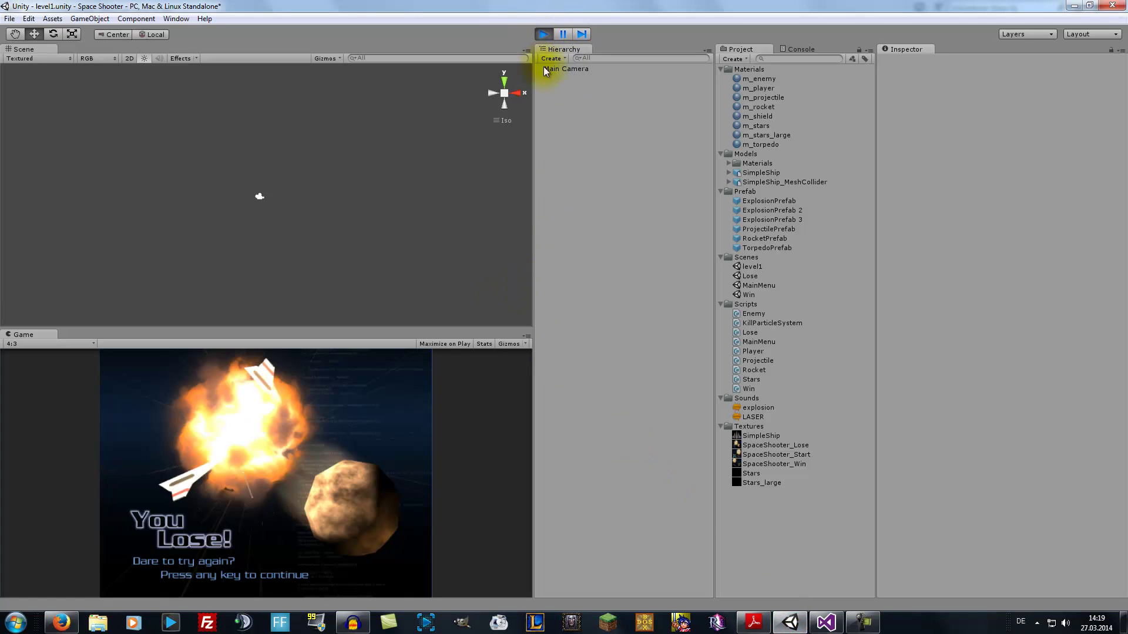
- Stop the game, save the scene, and play-test steering the ship around the enemy
click(545, 34)
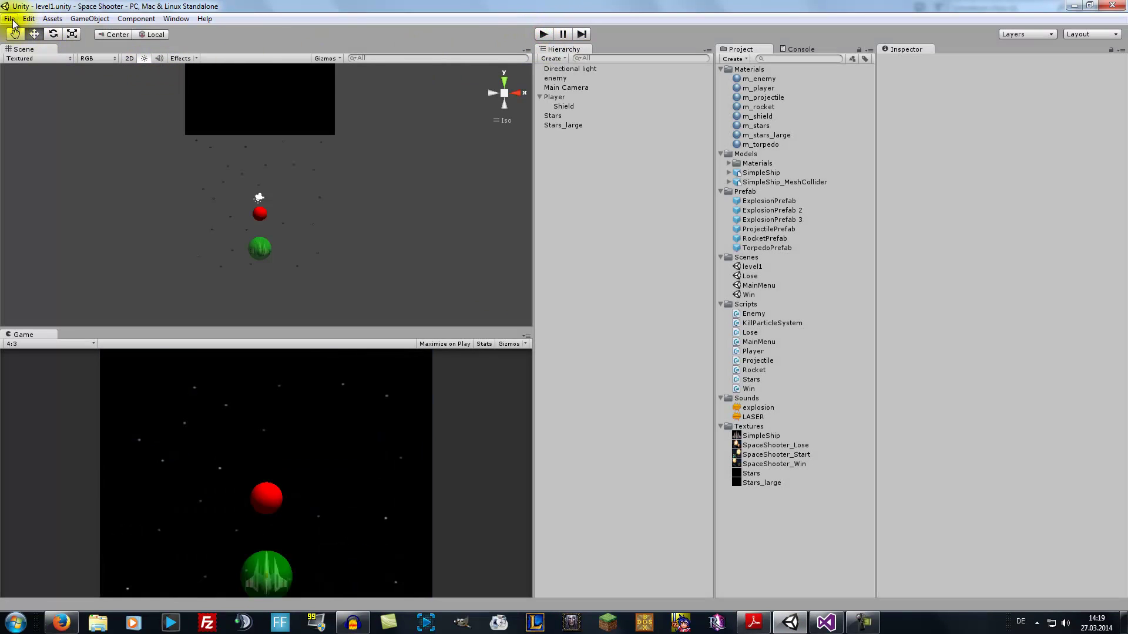
click(12, 20)
click(26, 63)
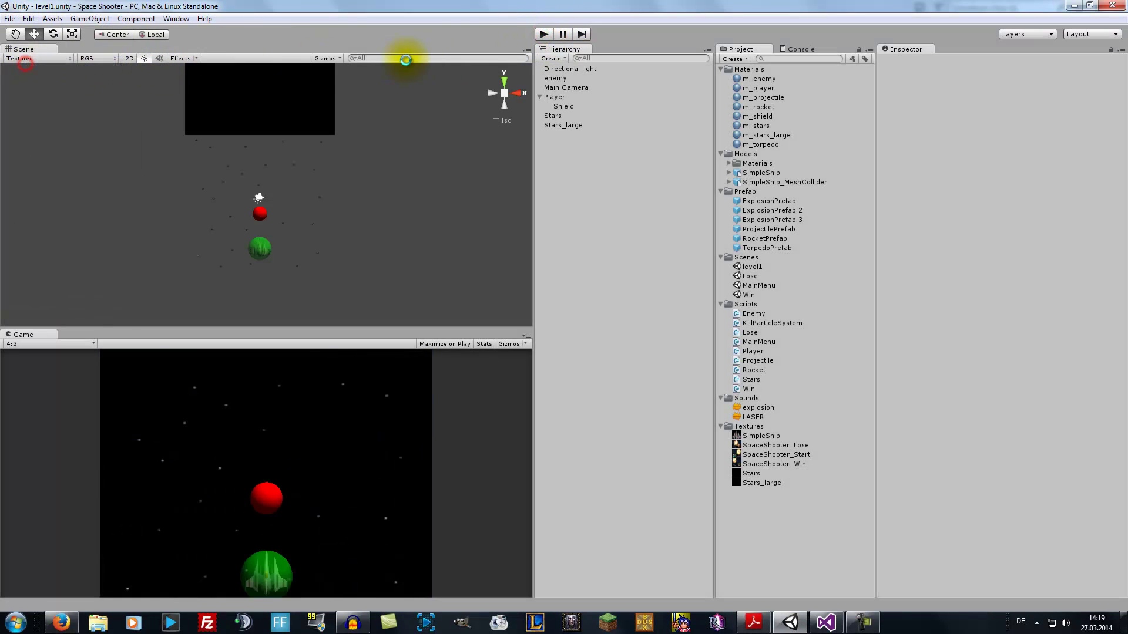
click(541, 34)
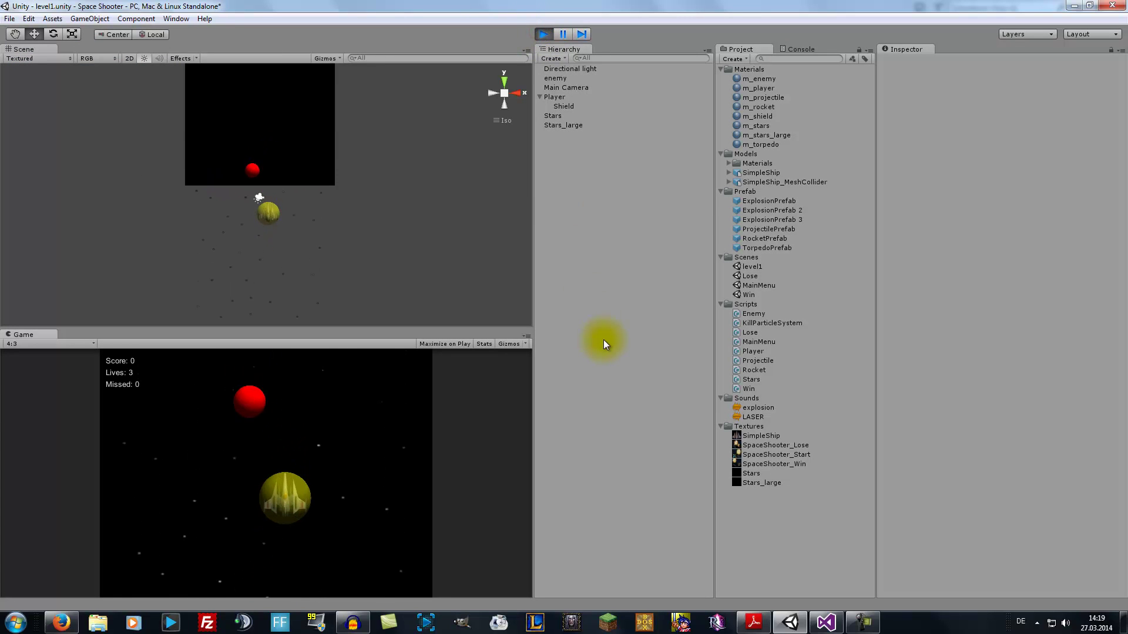
key(Right)
key(Up)
key(Left)
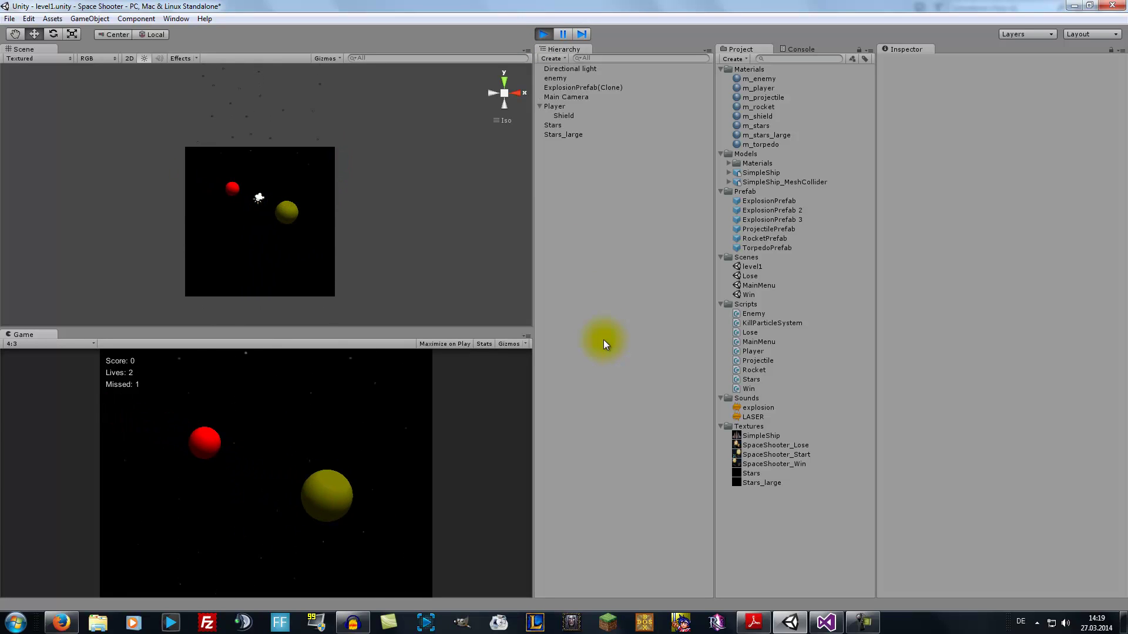
key(Right)
key(Left)
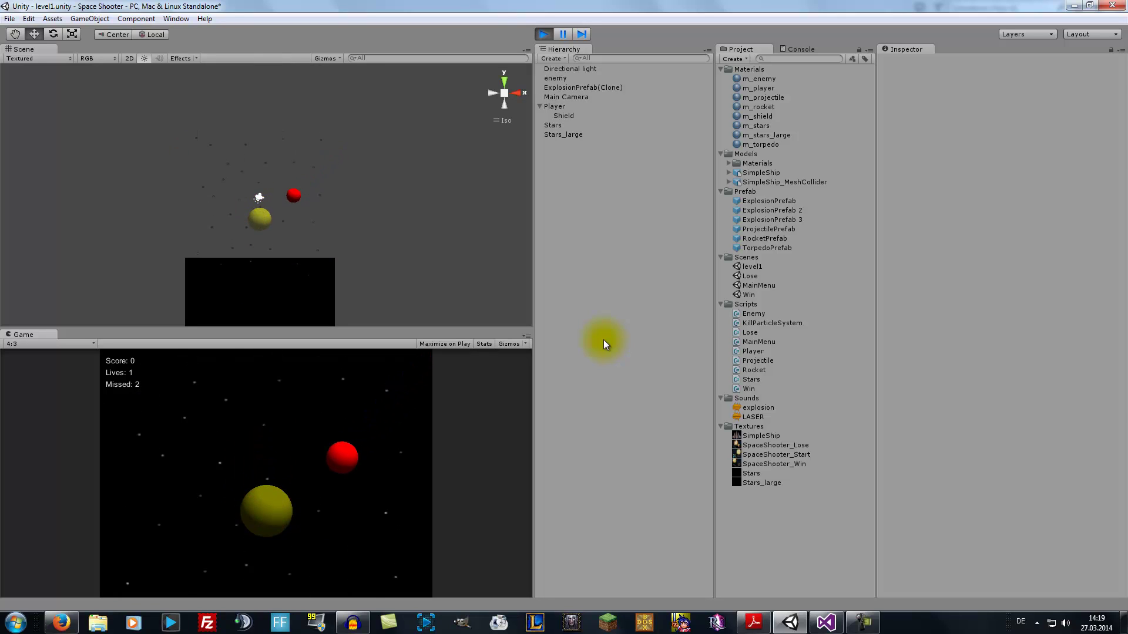
- Restart the play-test to check the translucent yellow shield, then stop the game
click(544, 34)
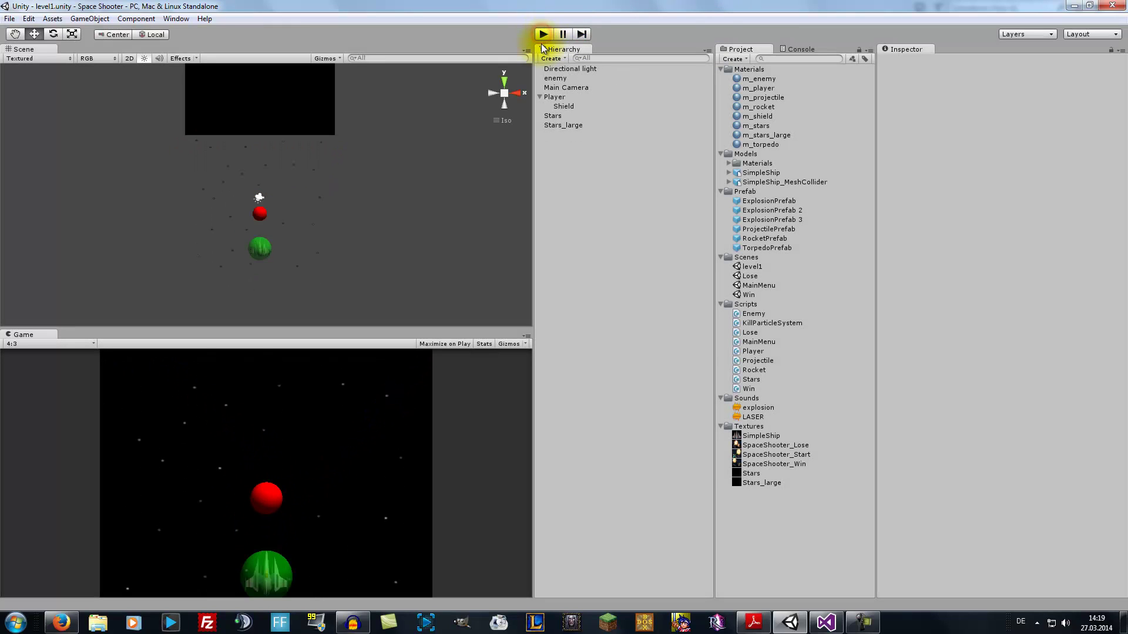
click(544, 34)
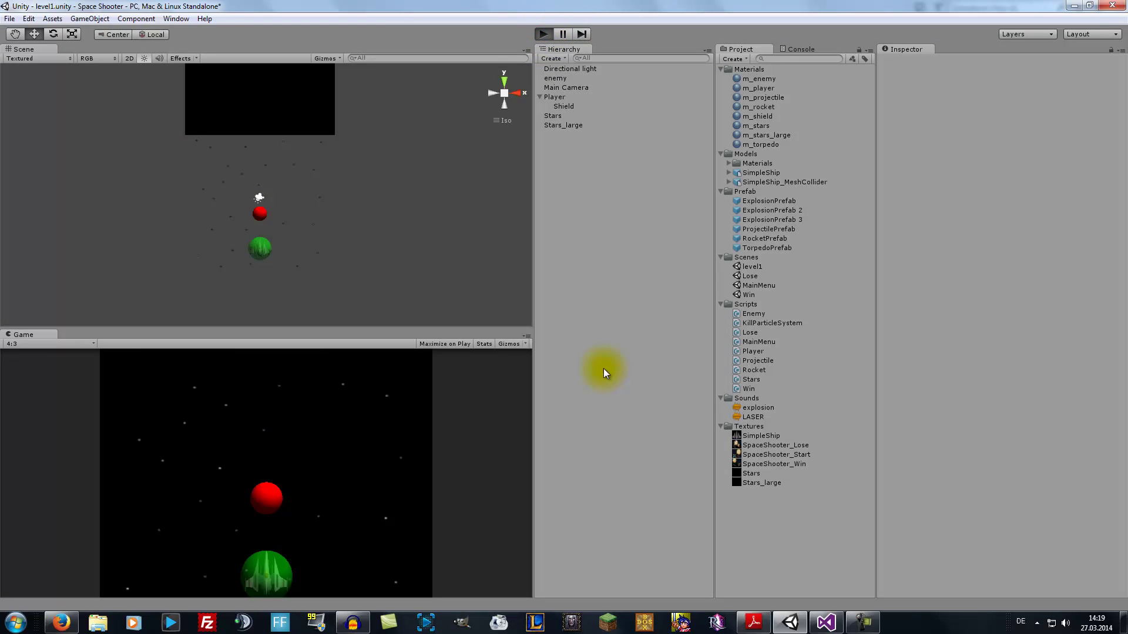
key(Left)
key(Right)
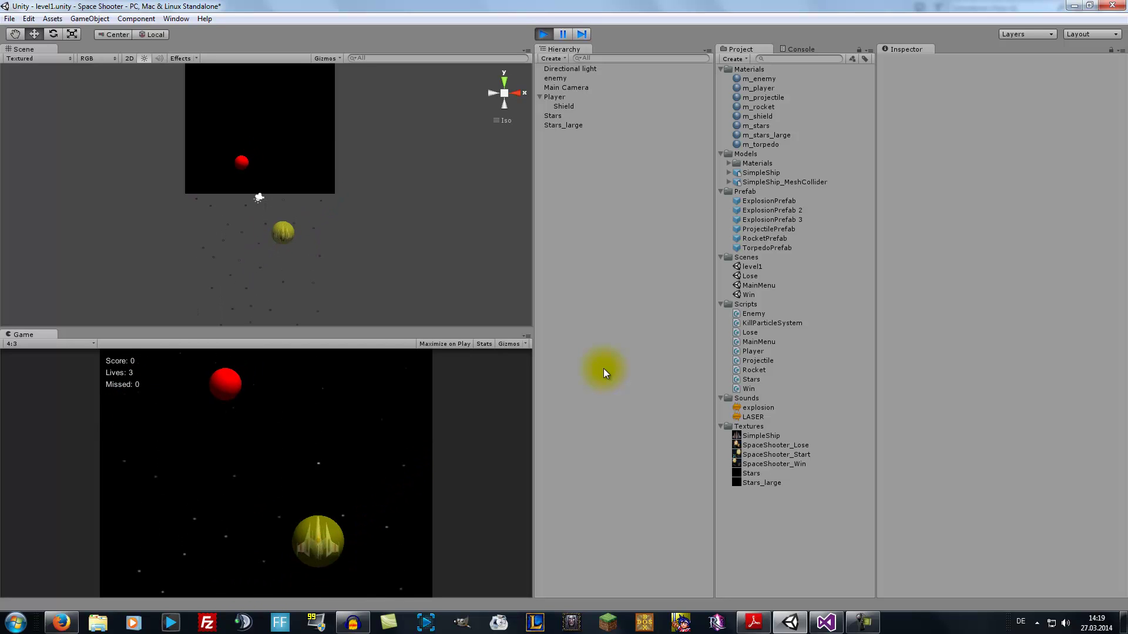
click(542, 35)
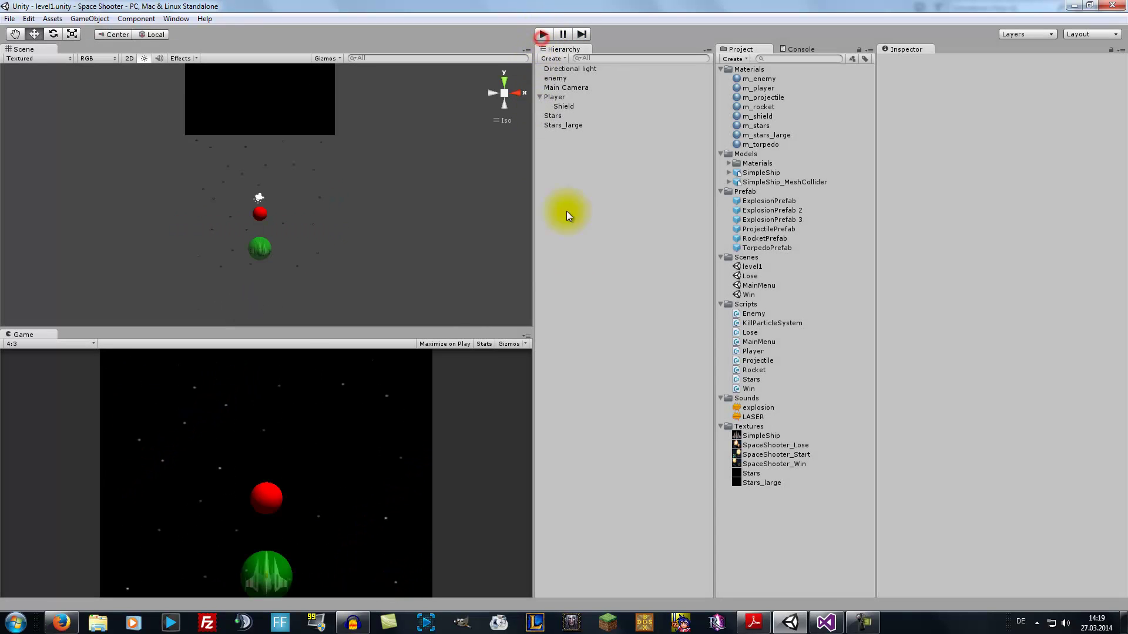
- Cut the explosion comment and Instantiate line out of DestroyShip
click(826, 622)
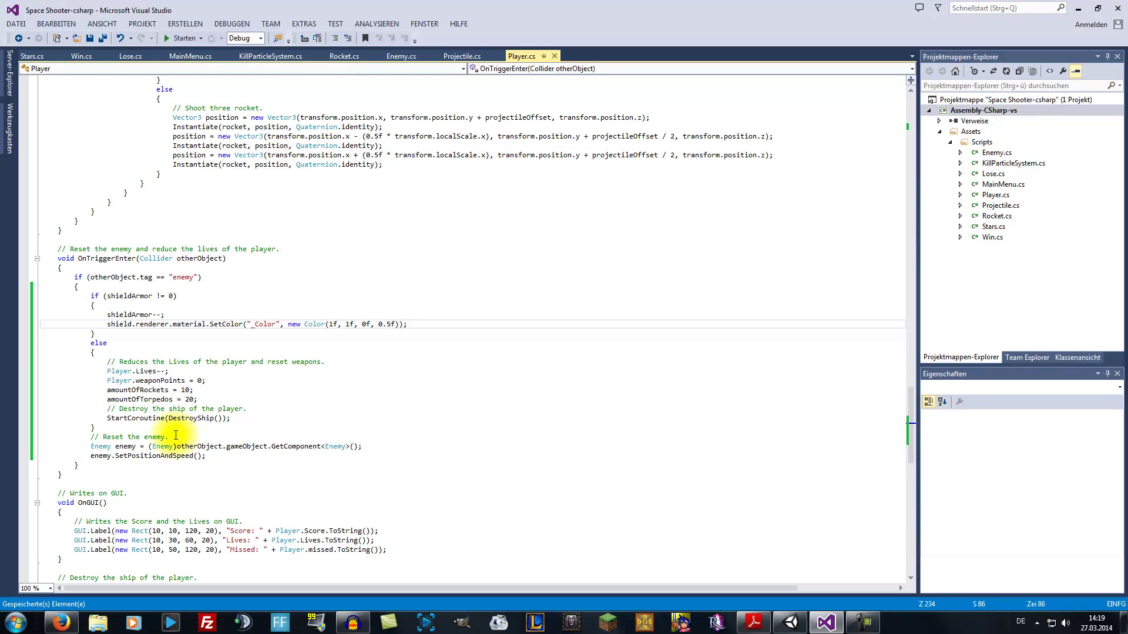
scroll(175, 435, down, 6)
scroll(188, 424, down, 8)
scroll(188, 424, up, 3)
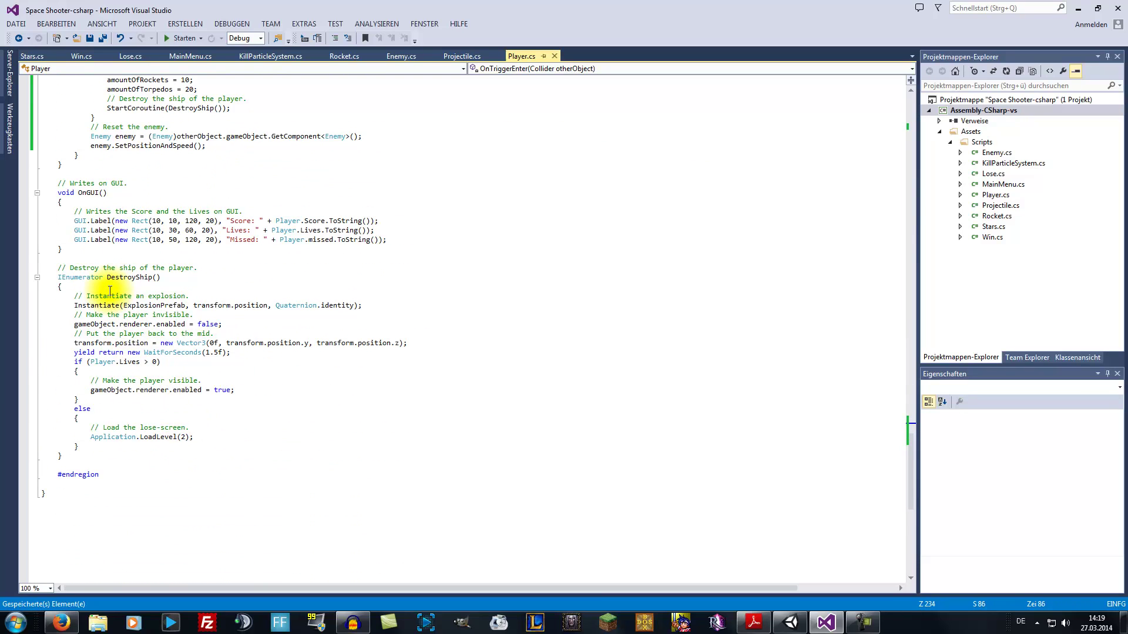
scroll(109, 288, up, 3)
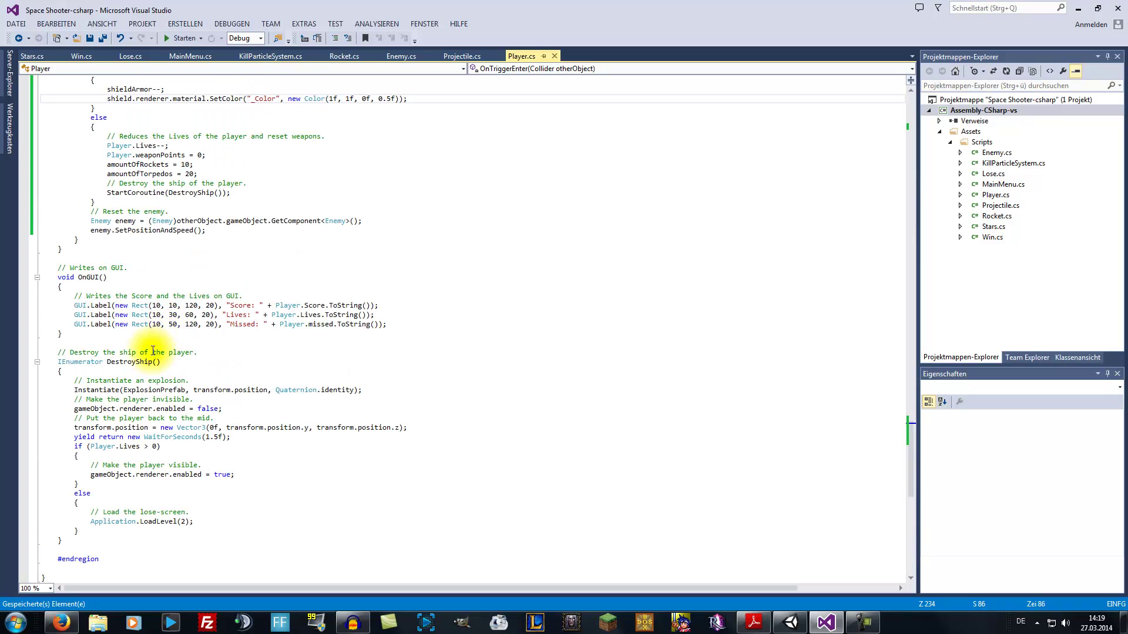
drag(150, 373, 369, 392)
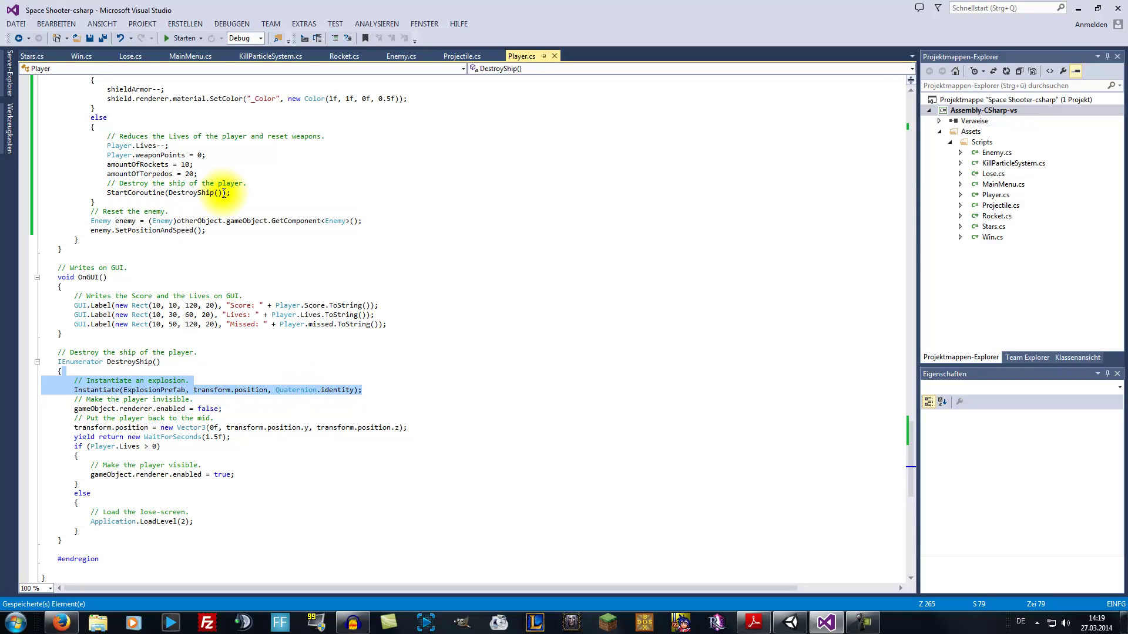
key(Delete)
- Paste the explosion lines into OnTriggerEnter right after the else block
scroll(164, 335, up, 4)
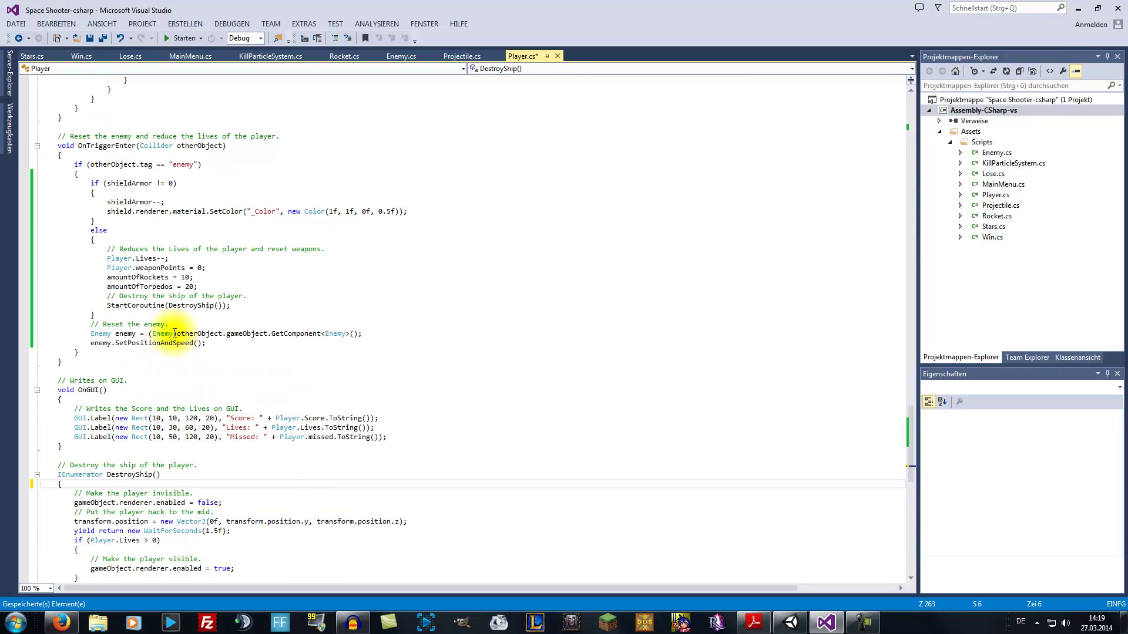
click(126, 317)
text(// Instantiate an explosion.             Instantiate(ExplosionPrefab, transform.position, Quaternion.identity);)
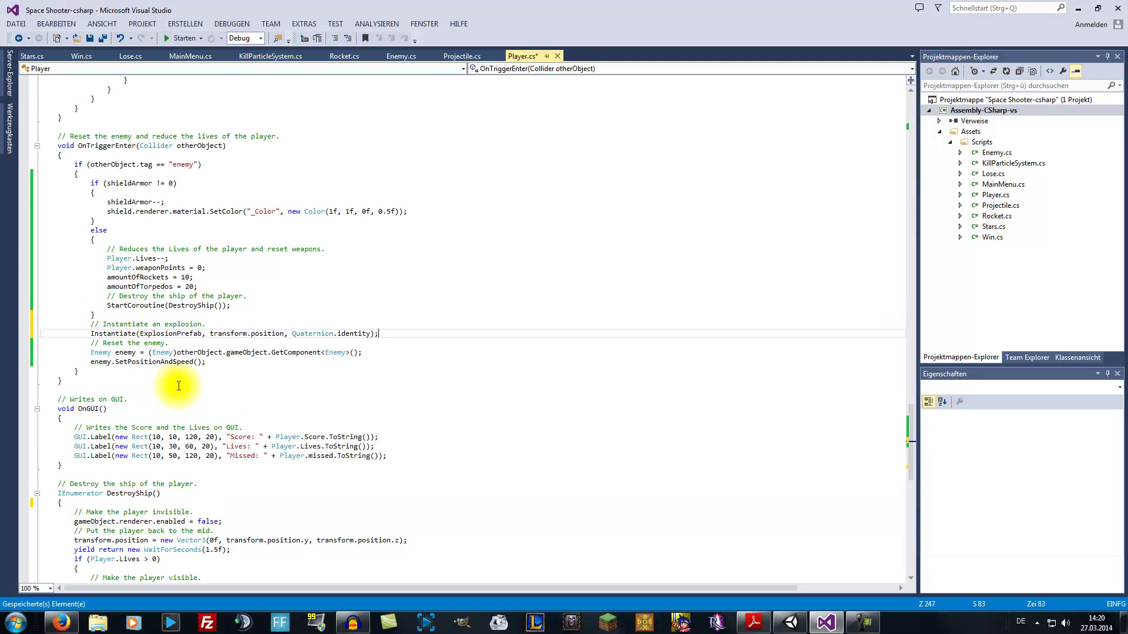
scroll(181, 386, down, 5)
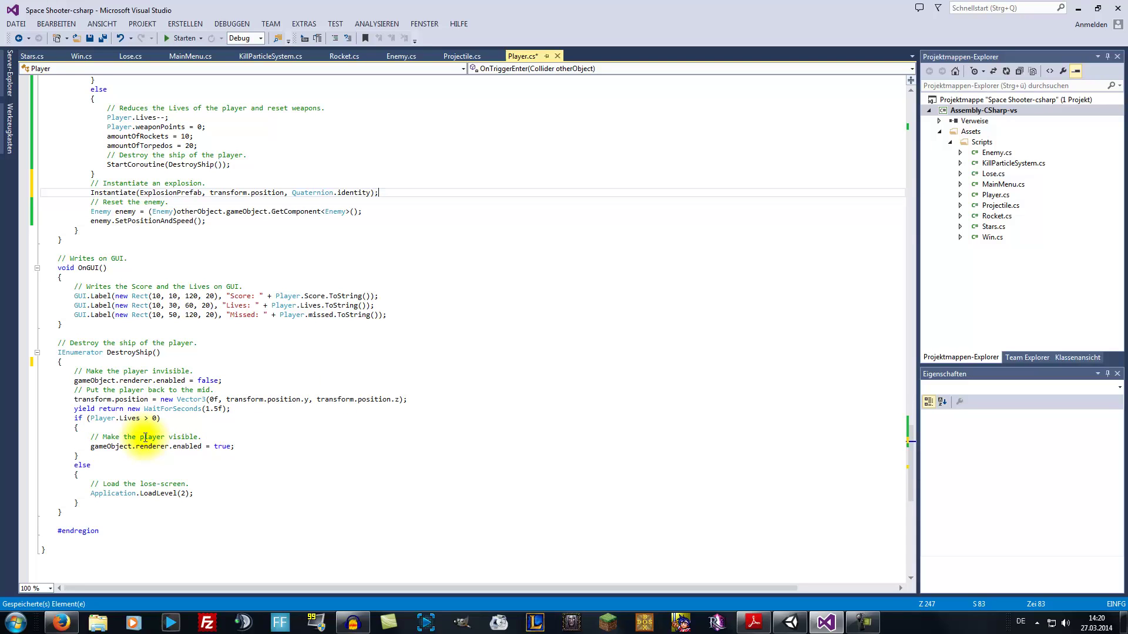
scroll(214, 491, up, 6)
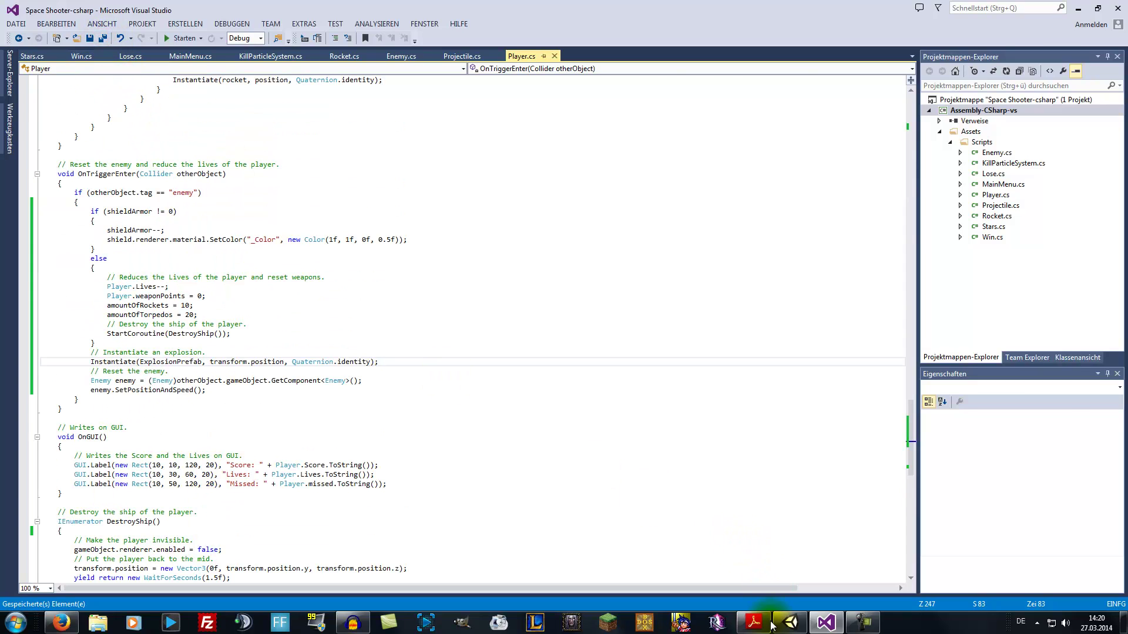
click(791, 624)
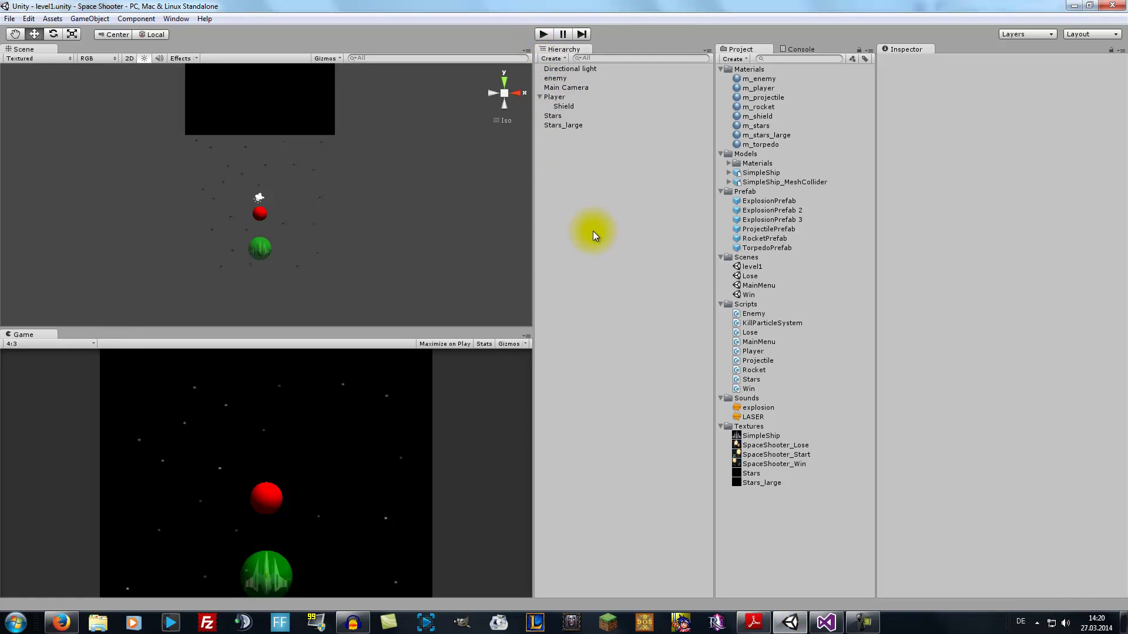
- Play-test to see ExplosionPrefab clones on each enemy hit, then stop the game
click(541, 36)
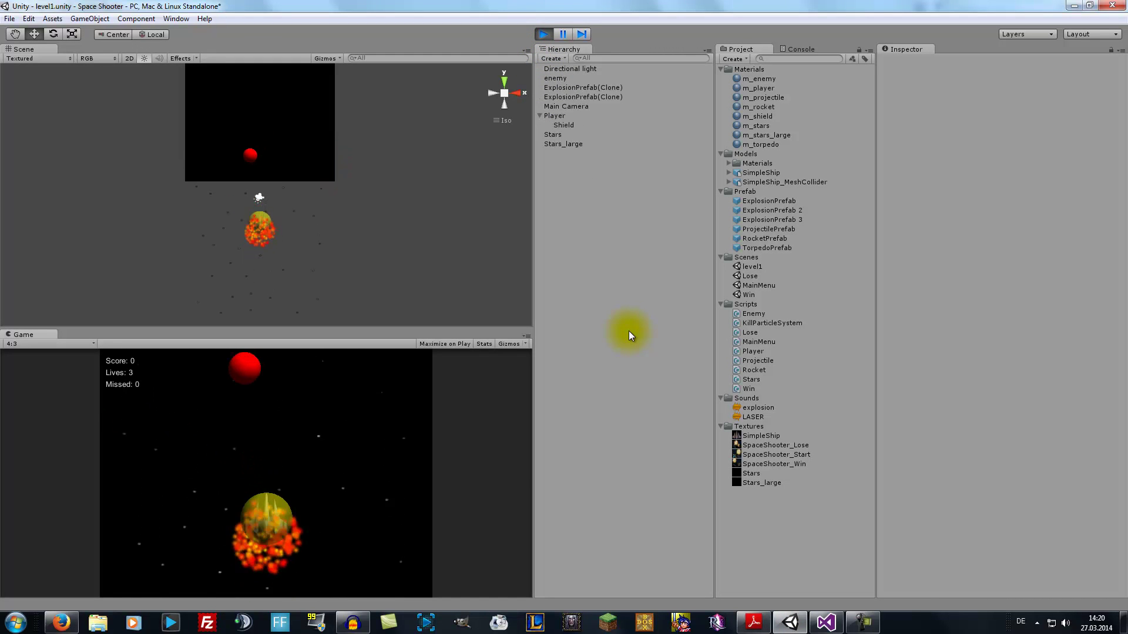
key(Right)
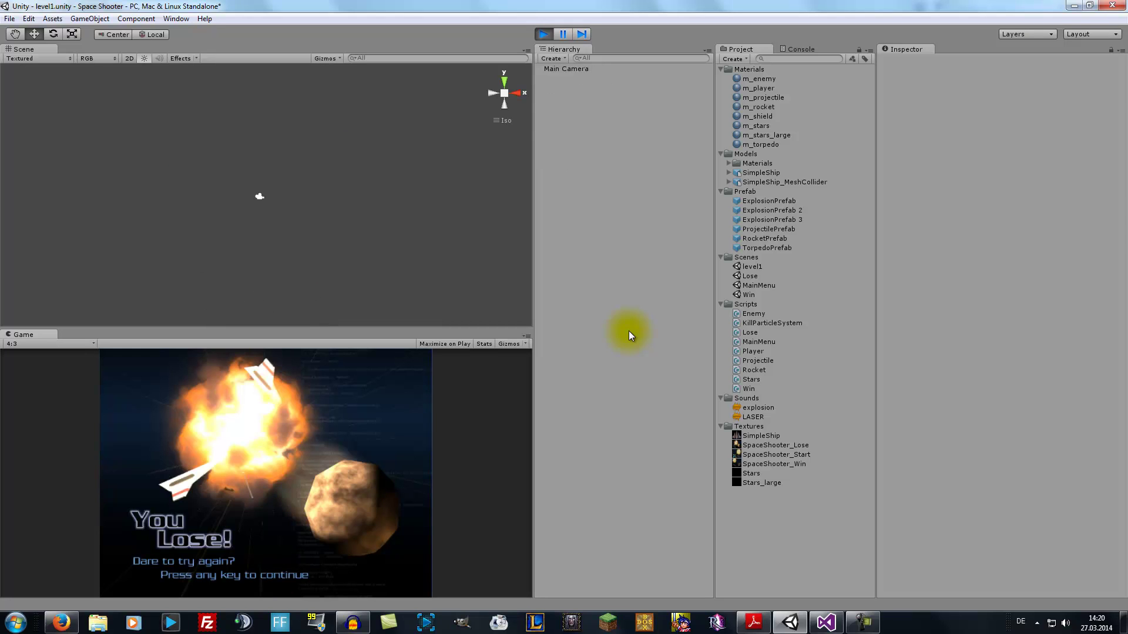
click(544, 35)
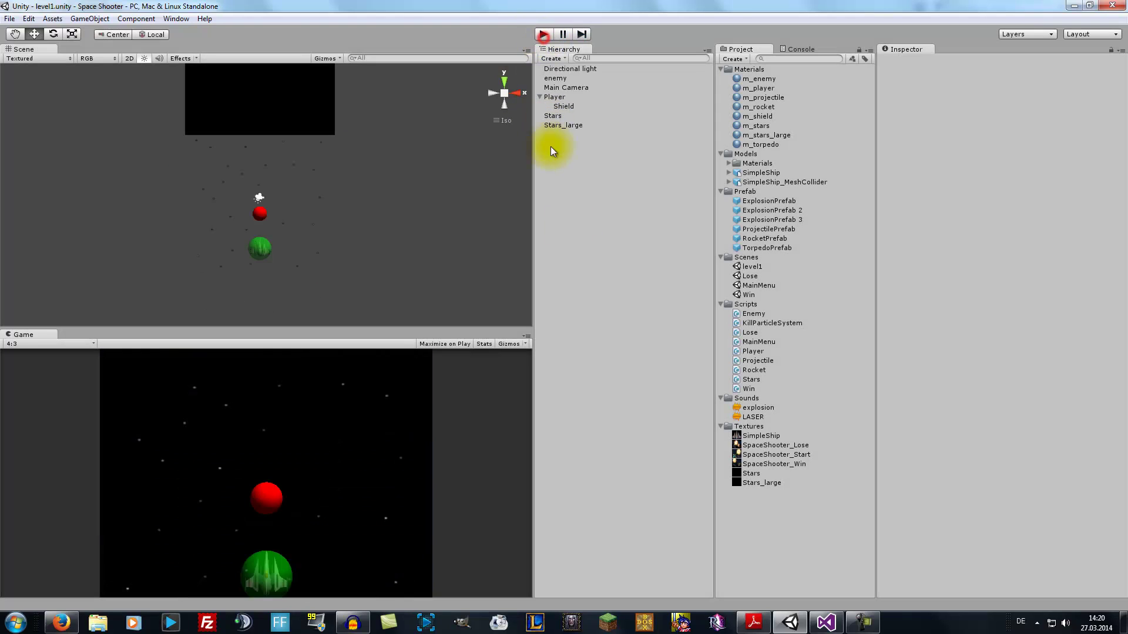
click(826, 622)
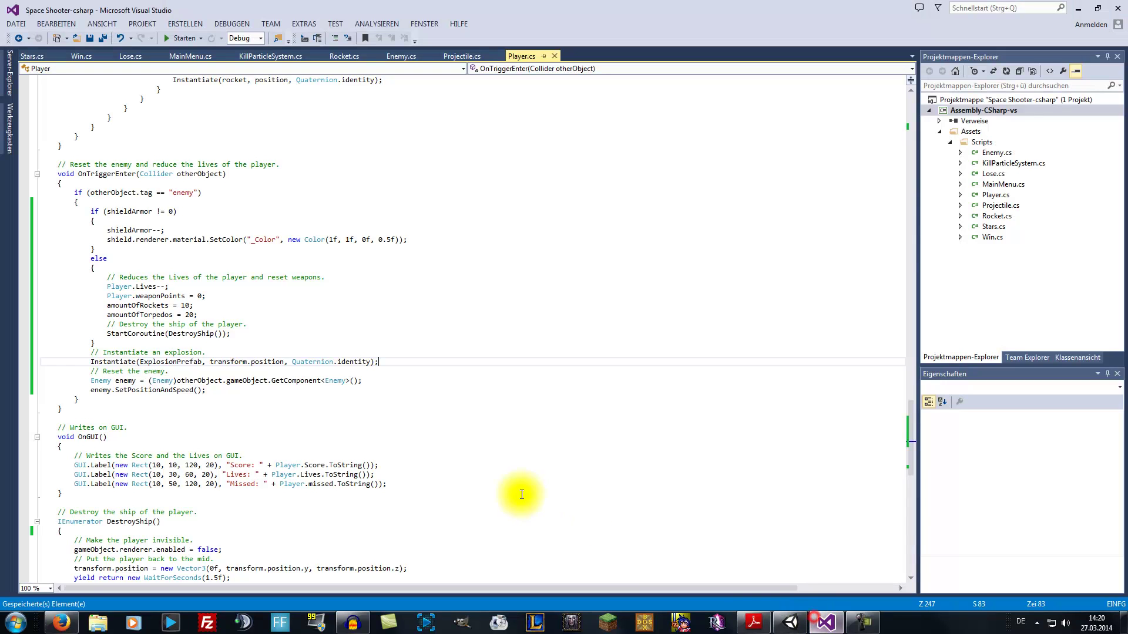
- Paste the explosion and enemy-reset lines right after the if-enemy brace and save Player.cs
click(206, 418)
scroll(213, 430, down, 6)
scroll(213, 430, down, 4)
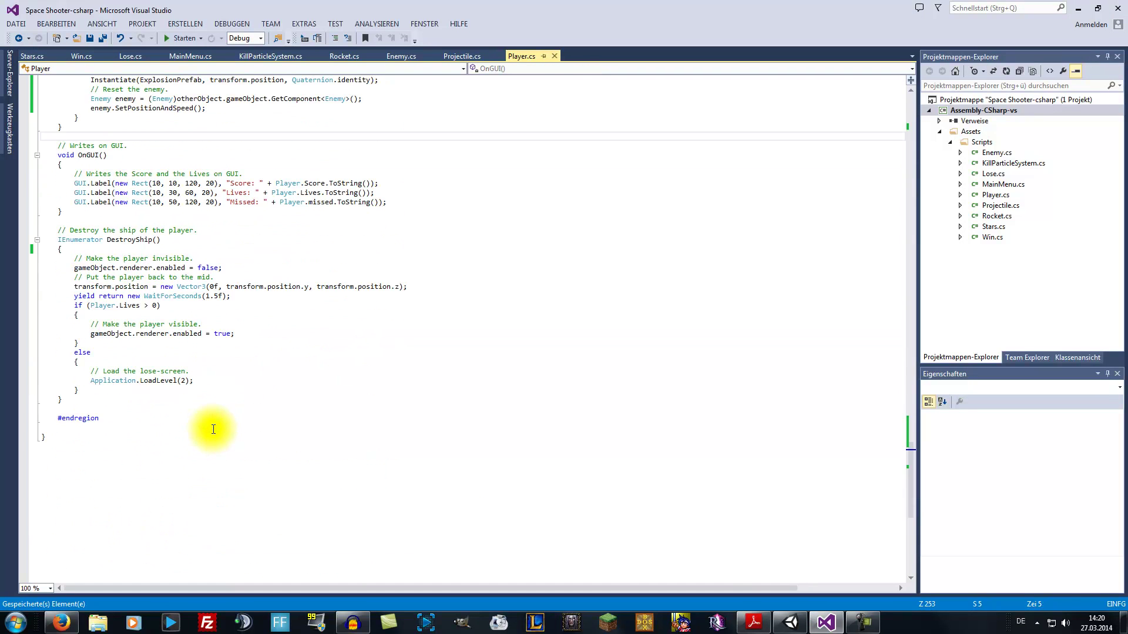
scroll(214, 423, up, 5)
scroll(200, 387, up, 5)
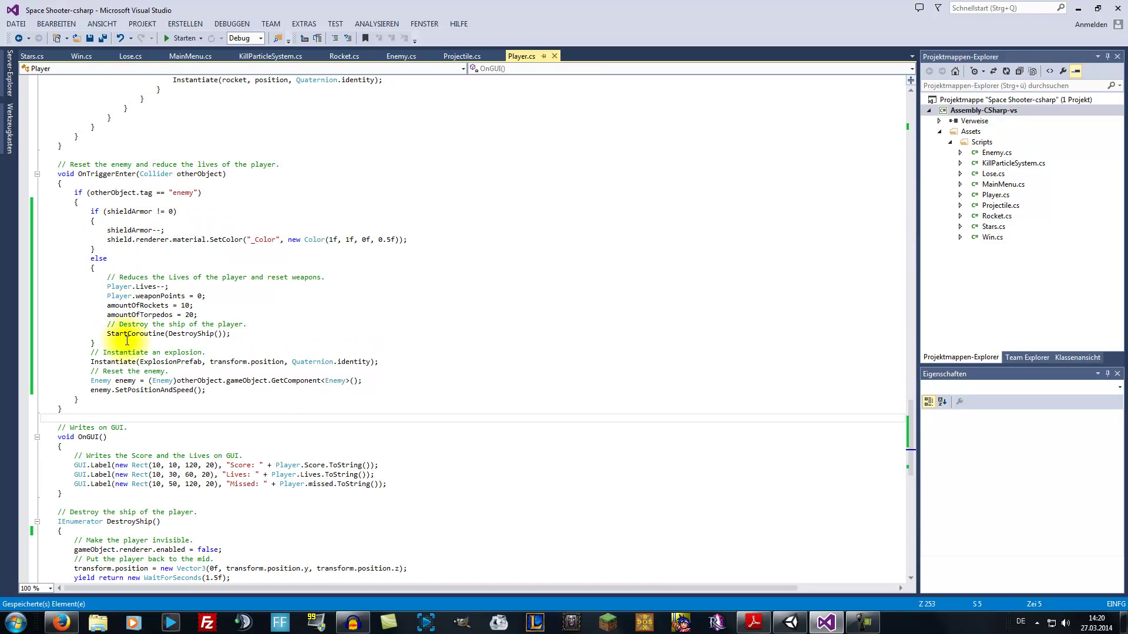
drag(126, 343, 213, 388)
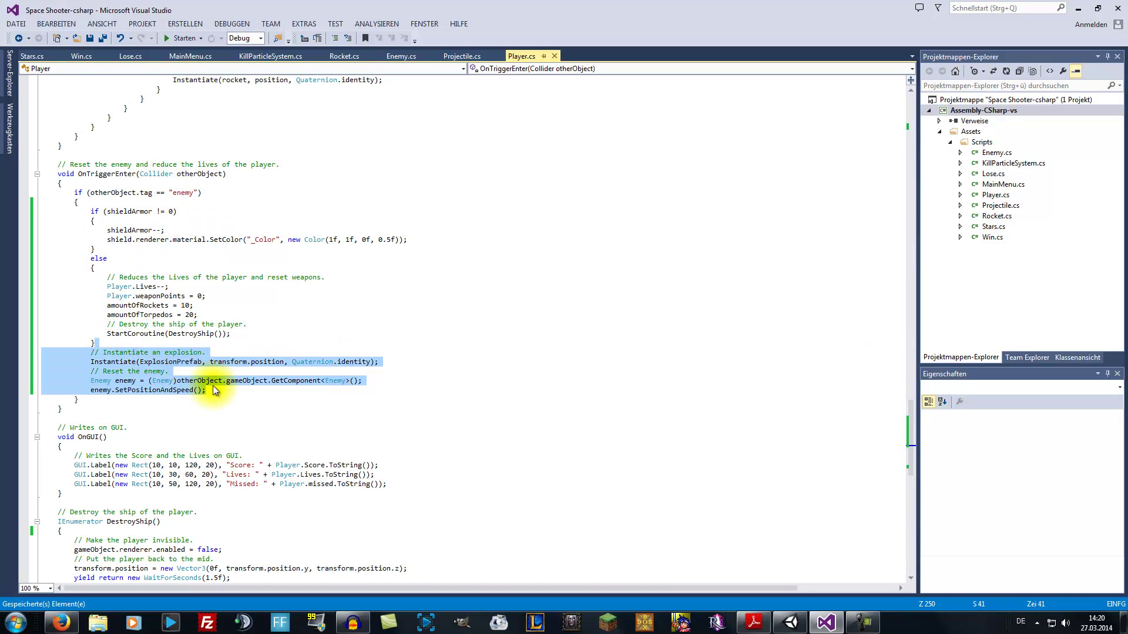
key(ctrl+x)
click(123, 203)
key(ctrl+v)
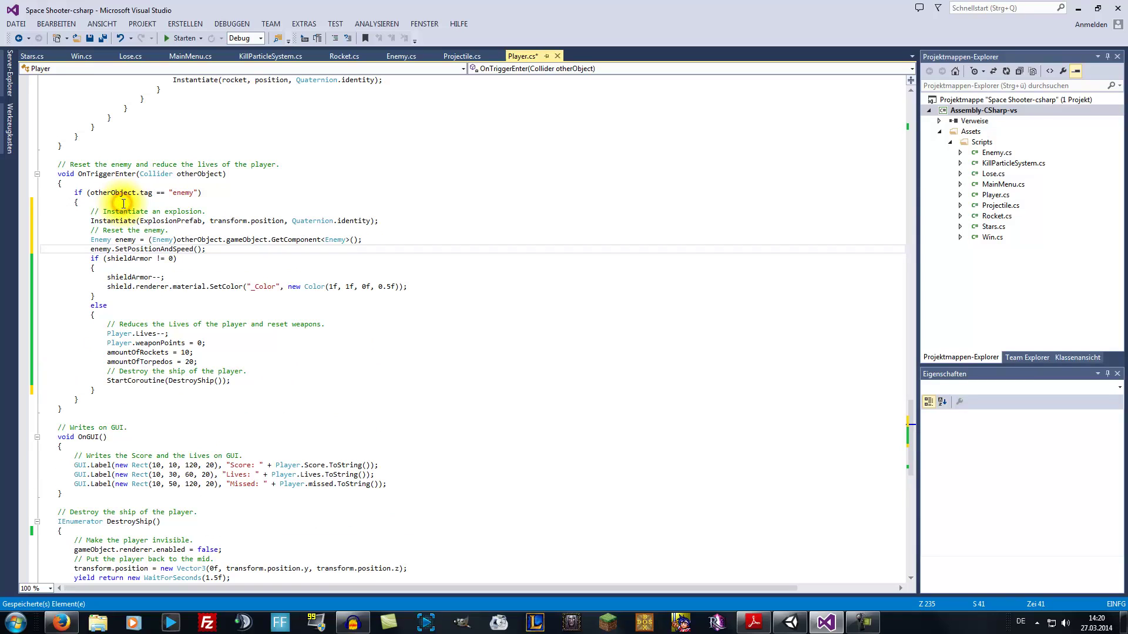
click(100, 38)
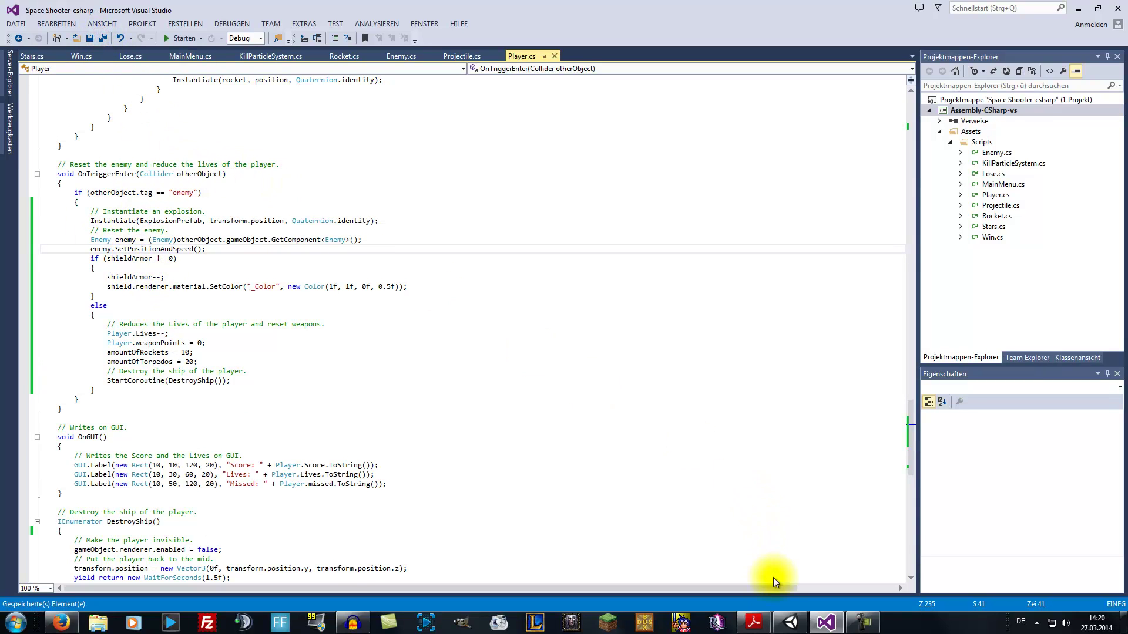
click(790, 623)
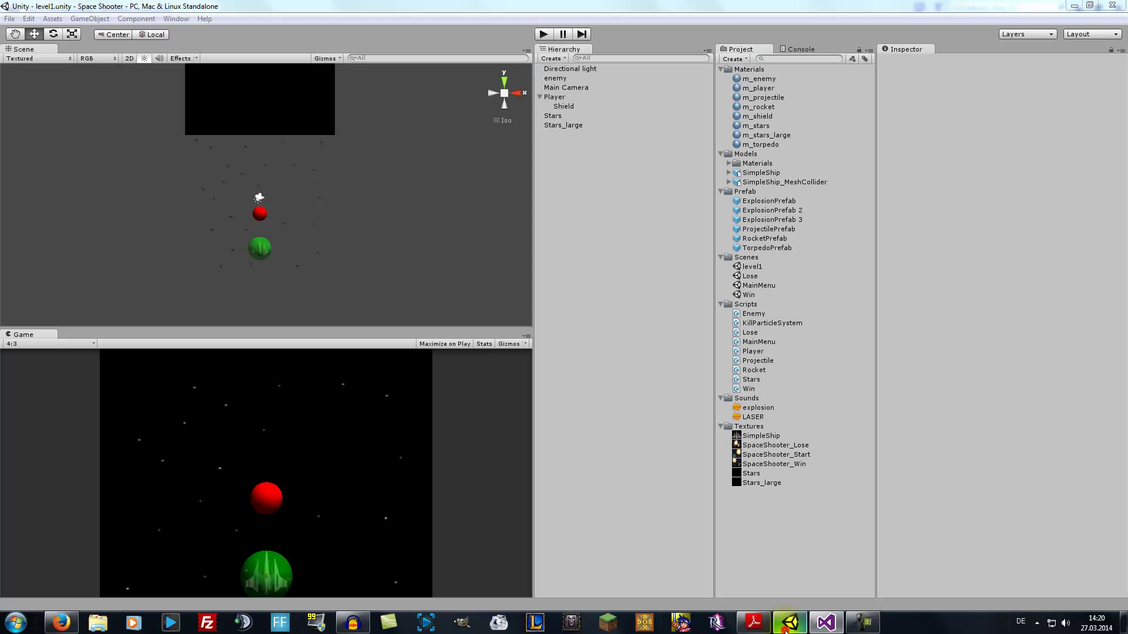
- Play-test by flying the ship into the red enemy until the You Lose! screen
click(541, 35)
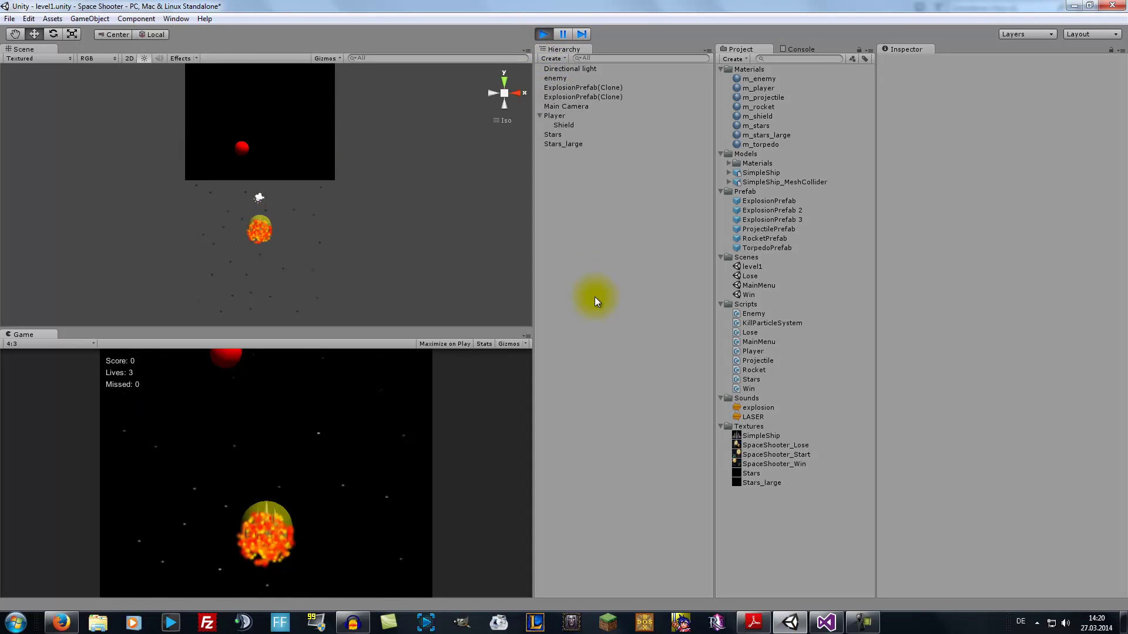
key(Right)
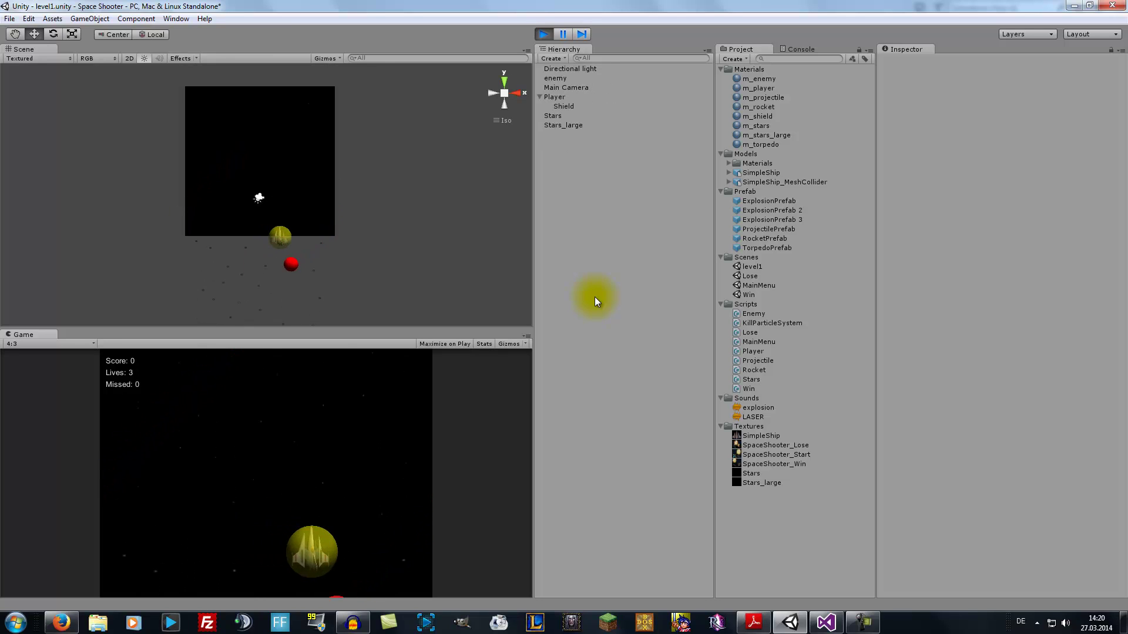
key(Left)
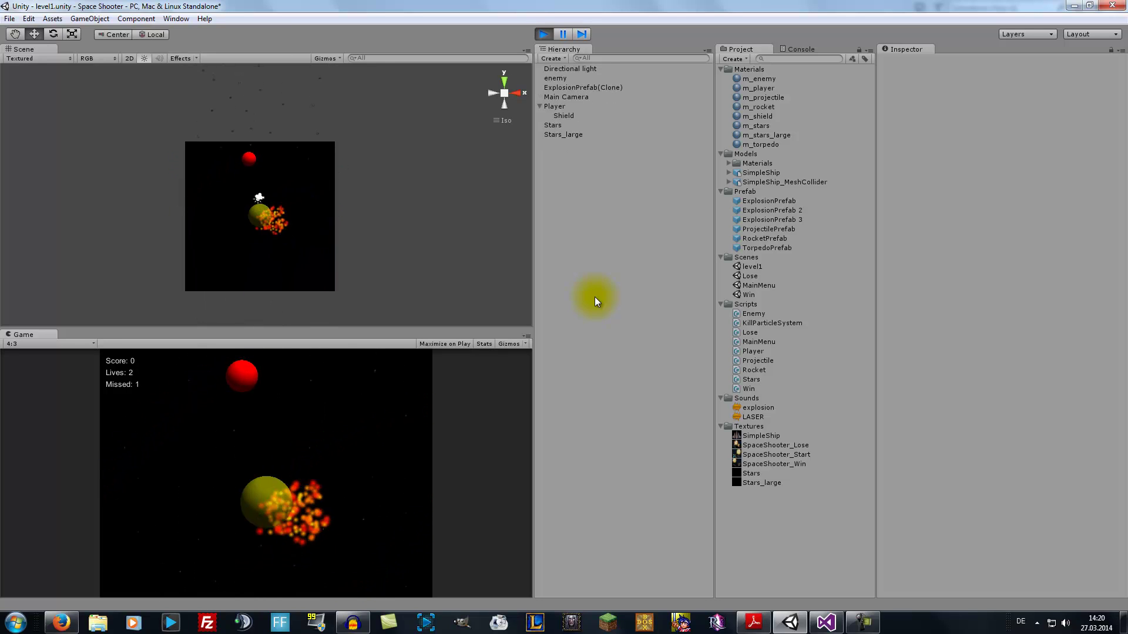
key(Left)
key(Right)
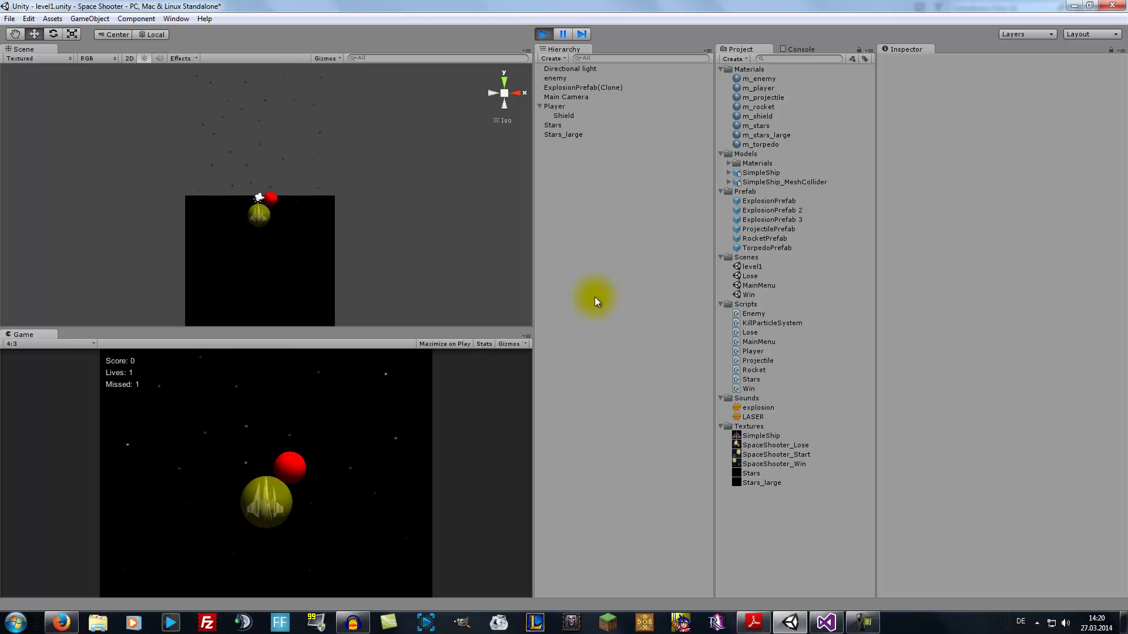
- Restart the level, fly into the descending enemy again, then stop the game
key(space)
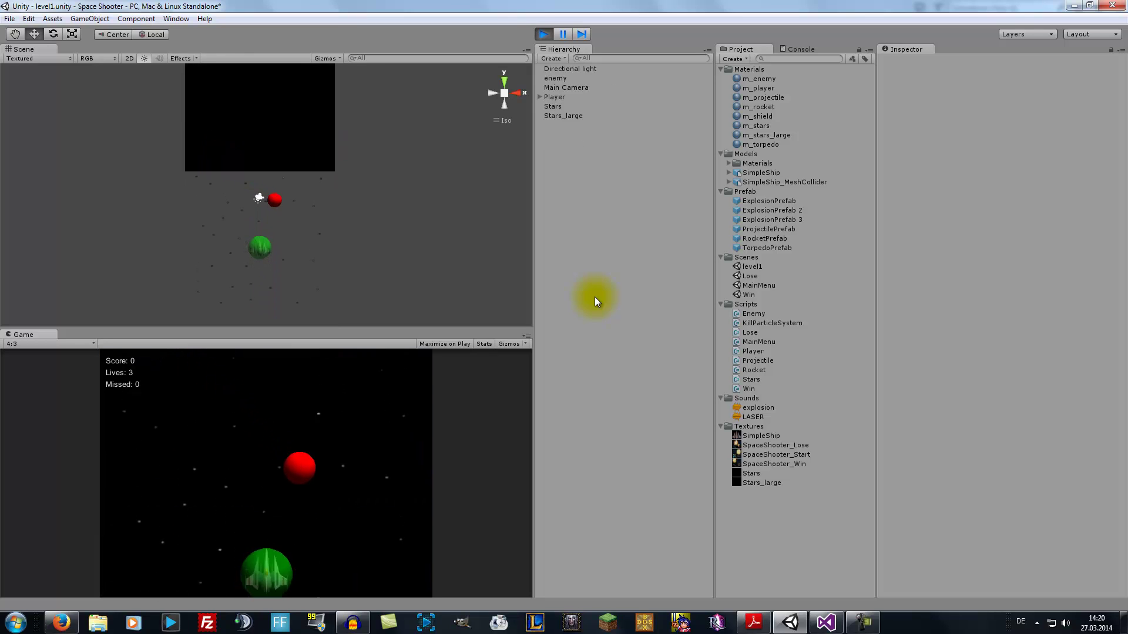
key(Left)
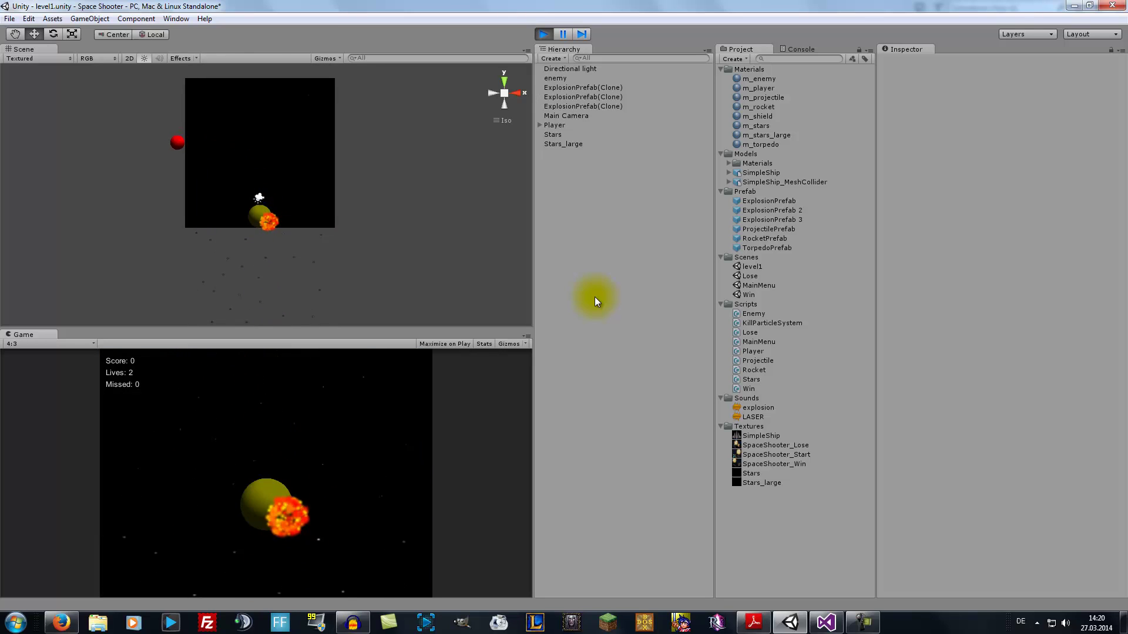
key(Right)
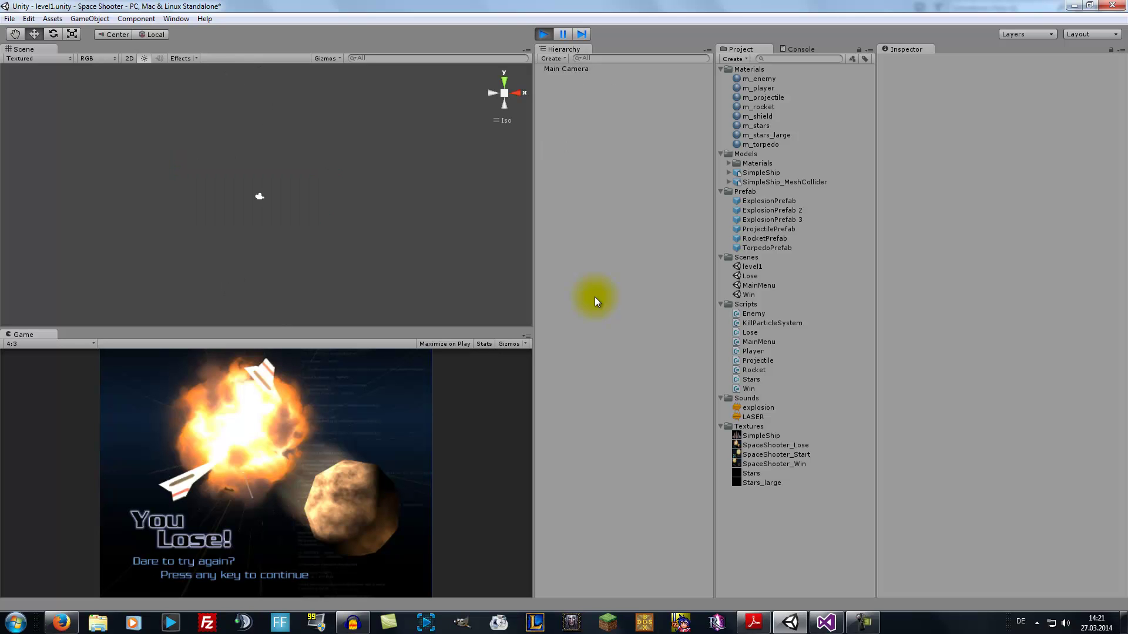
click(539, 36)
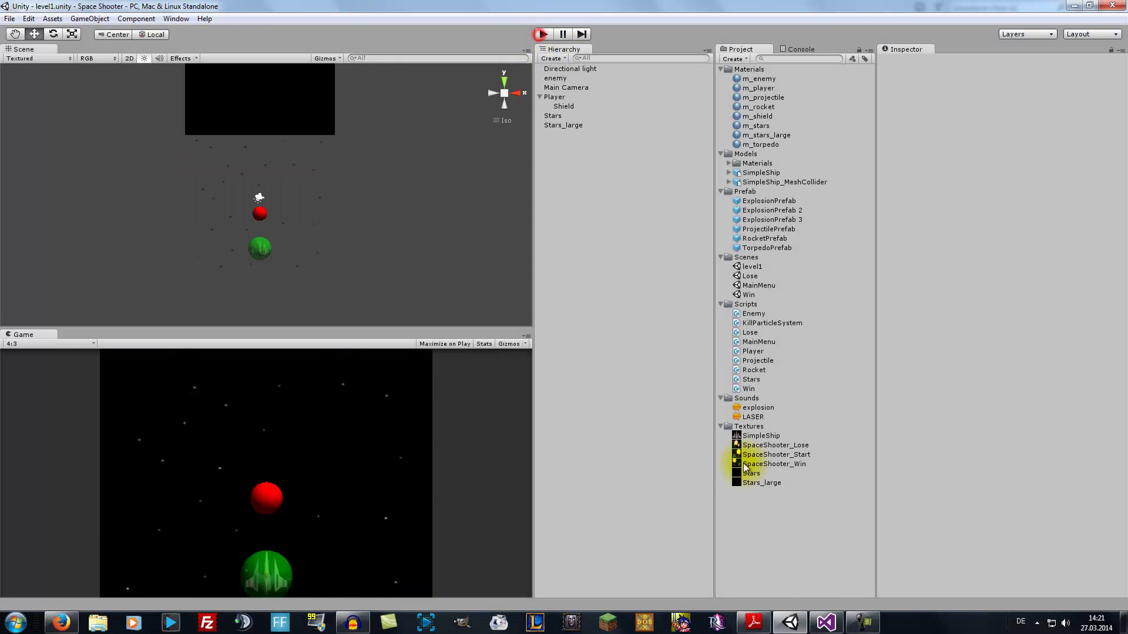
click(827, 623)
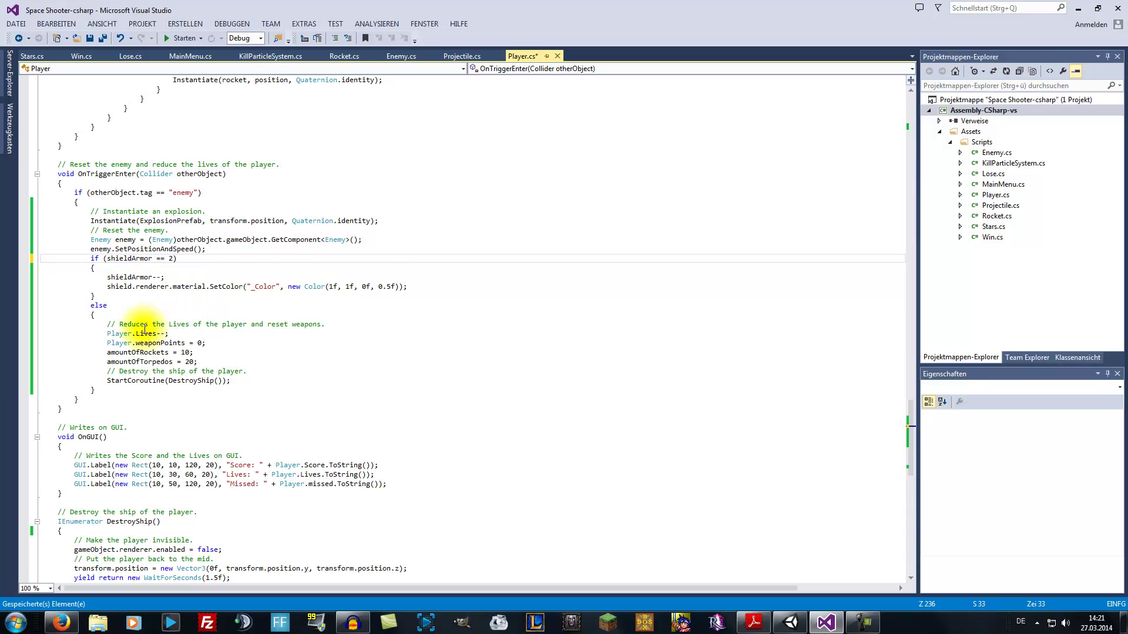
- Add an empty if (shieldArmor == 1) block inside the else branch
click(104, 314)
key(Return)
text(if)
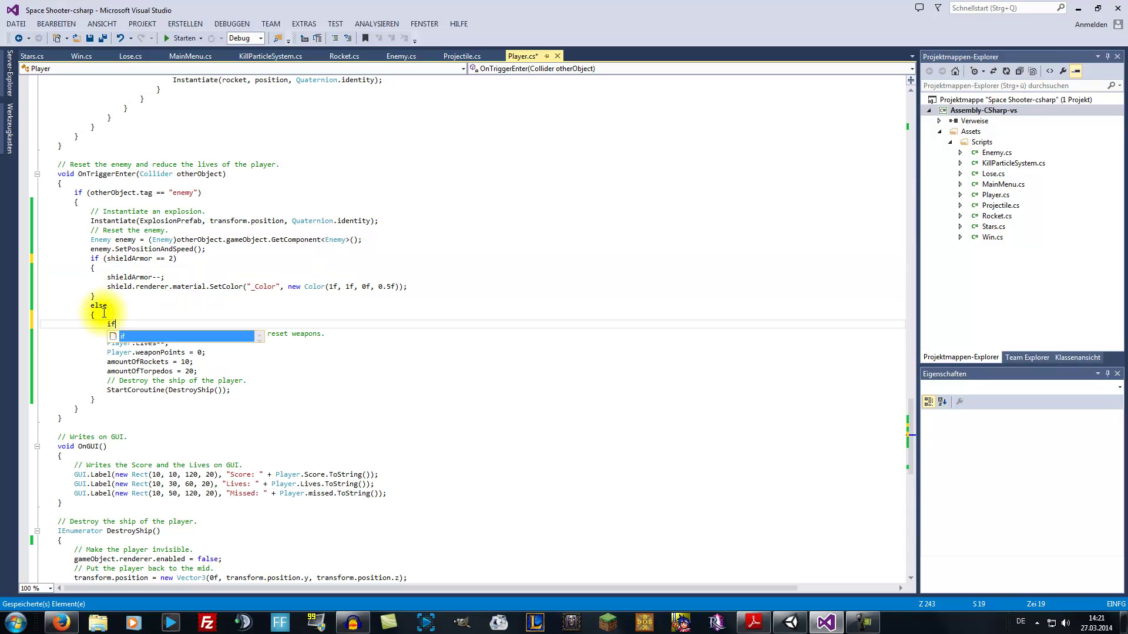
text(()
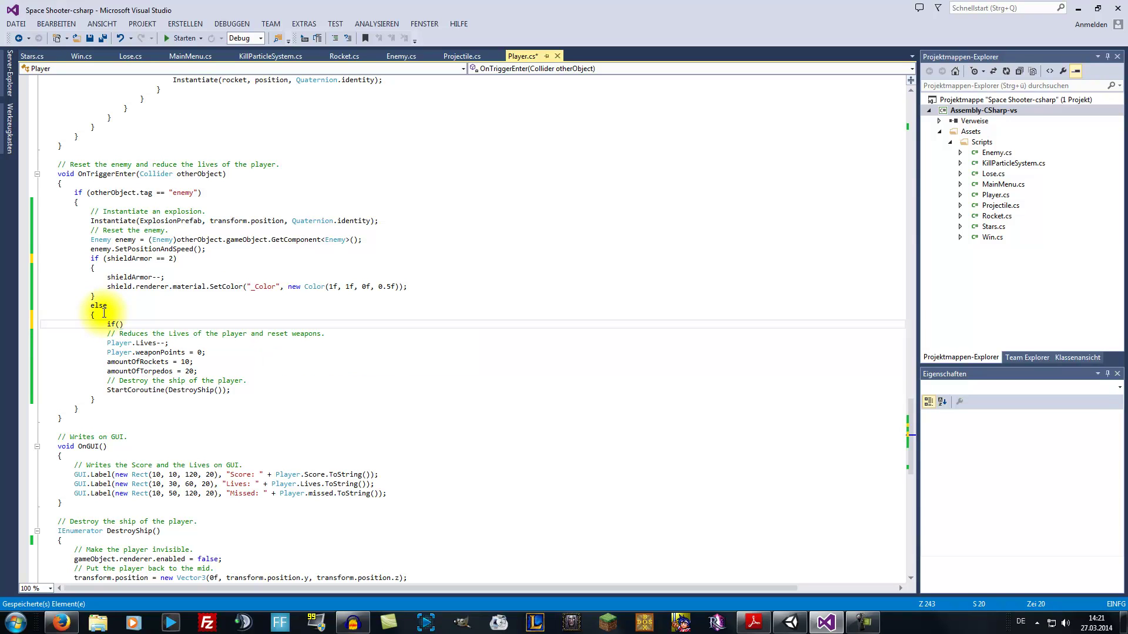
text(shieldAmror)
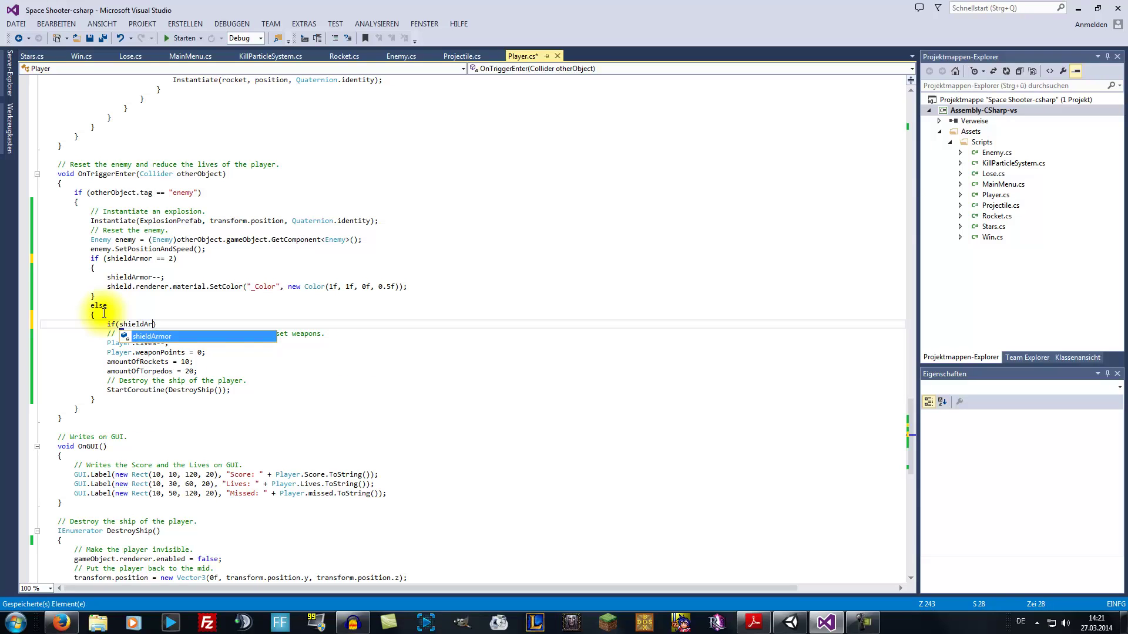
key(Tab)
text(== 1))
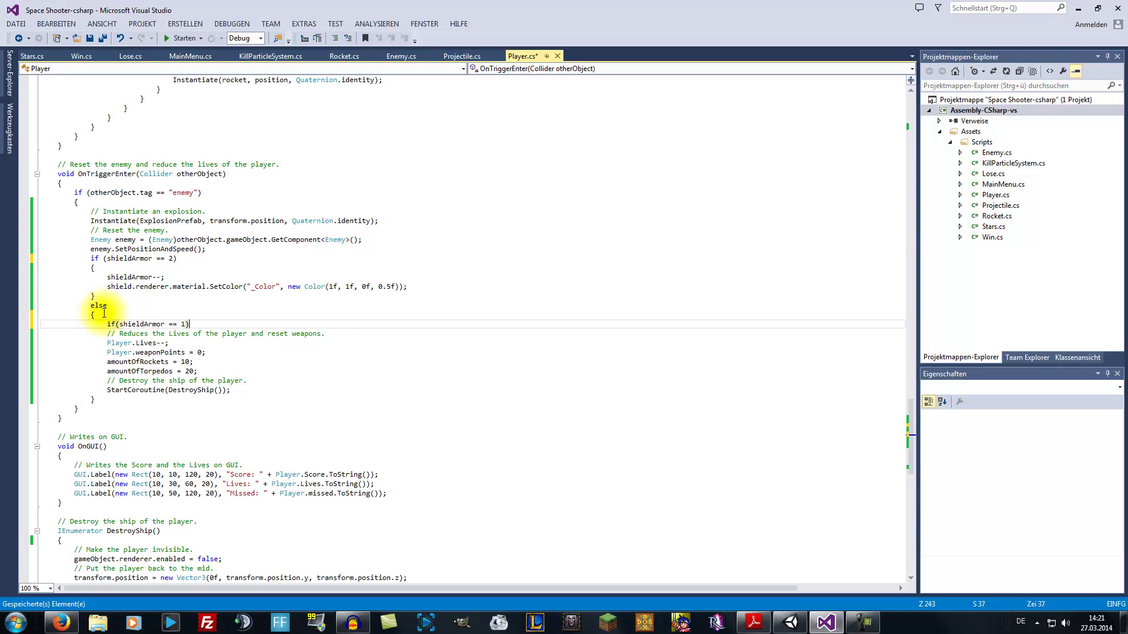
key(Return)
text({)
key(Return)
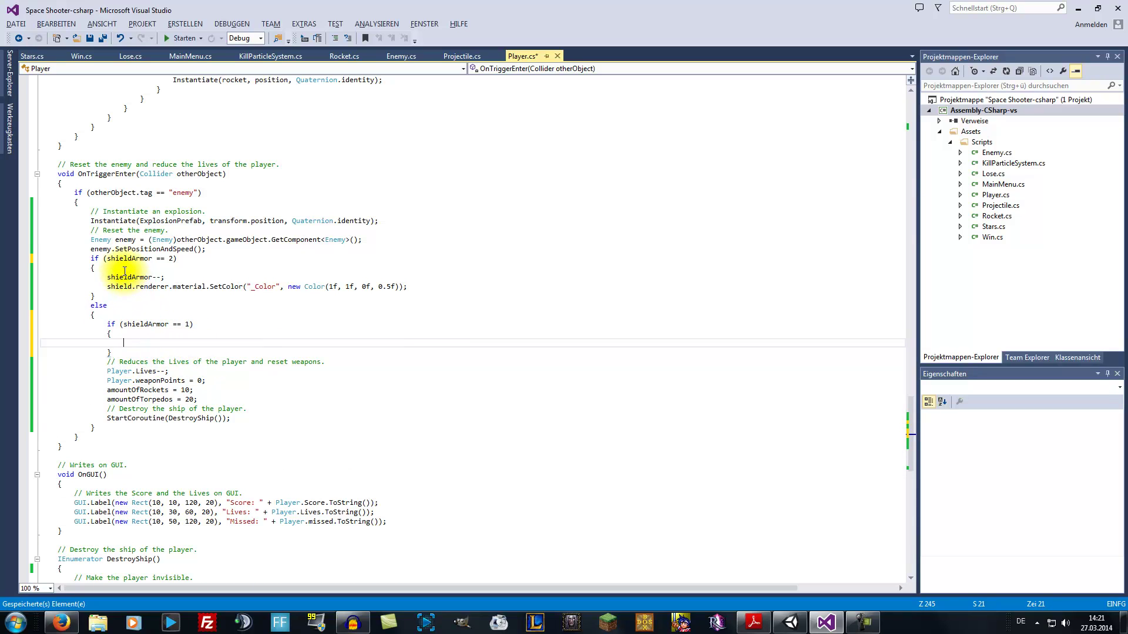
- Copy the shieldArmor-- and SetColor lines into the new shieldArmor == 1 block
drag(123, 269, 408, 287)
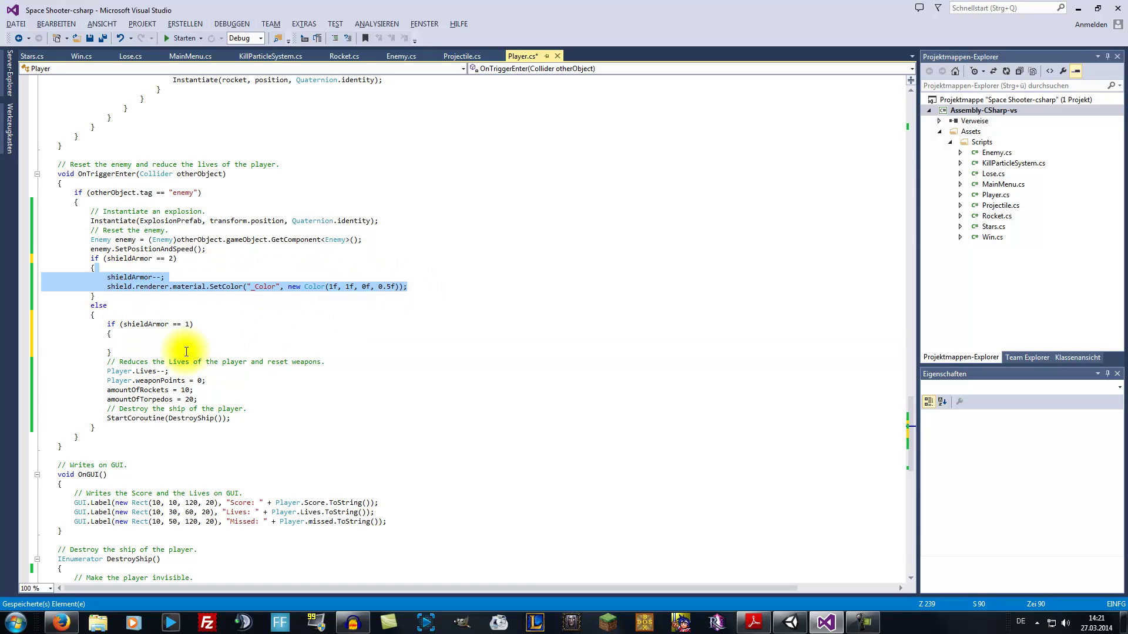
key(ctrl+c)
click(142, 342)
key(ctrl+v)
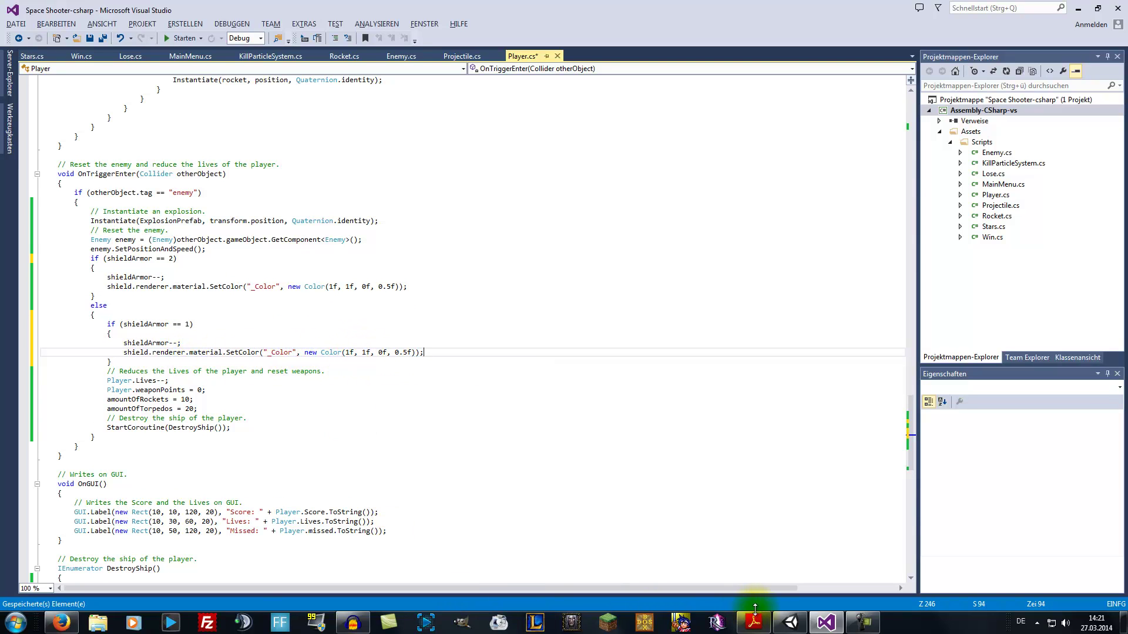
click(790, 622)
- Give the Shield's material a yellow Main Color (R 255, G 255, B 0, A 128), then return to Player.cs
click(574, 108)
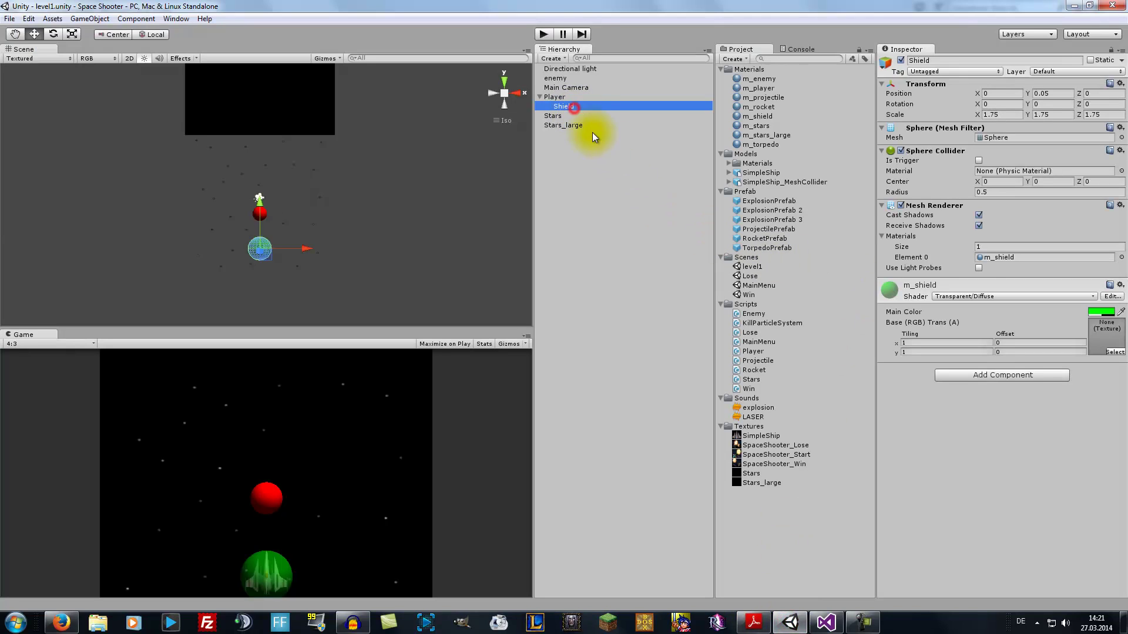
click(1101, 311)
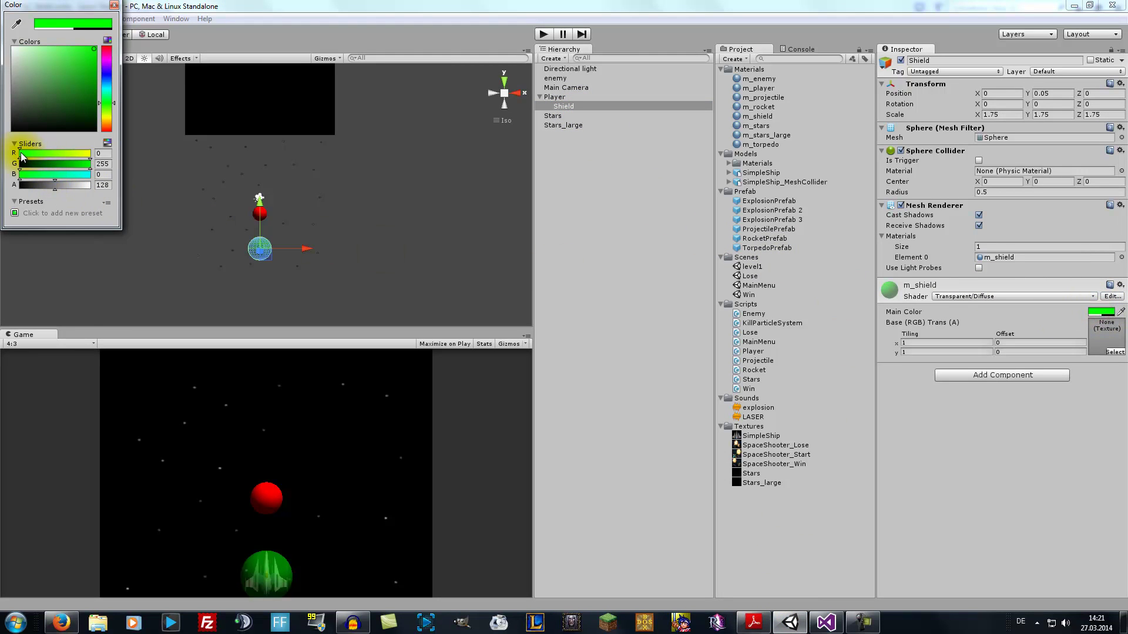
click(55, 152)
drag(55, 153, 76, 156)
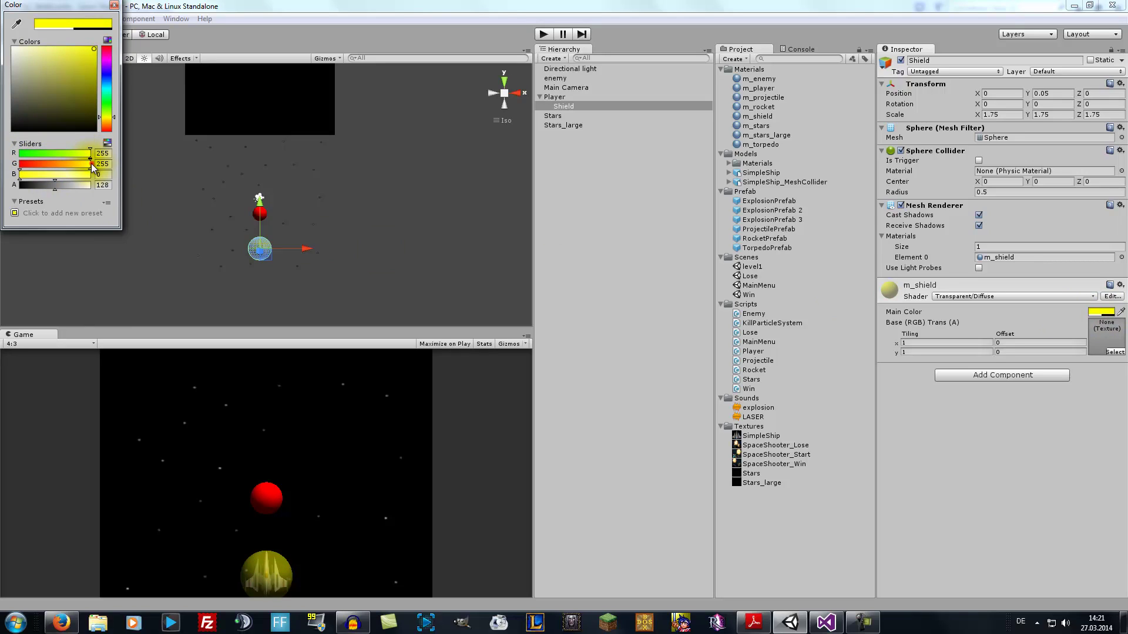
mouse_move(88, 165)
mouse_down()
mouse_move(15, 169)
mouse_move(91, 164)
mouse_up()
click(114, 5)
click(826, 622)
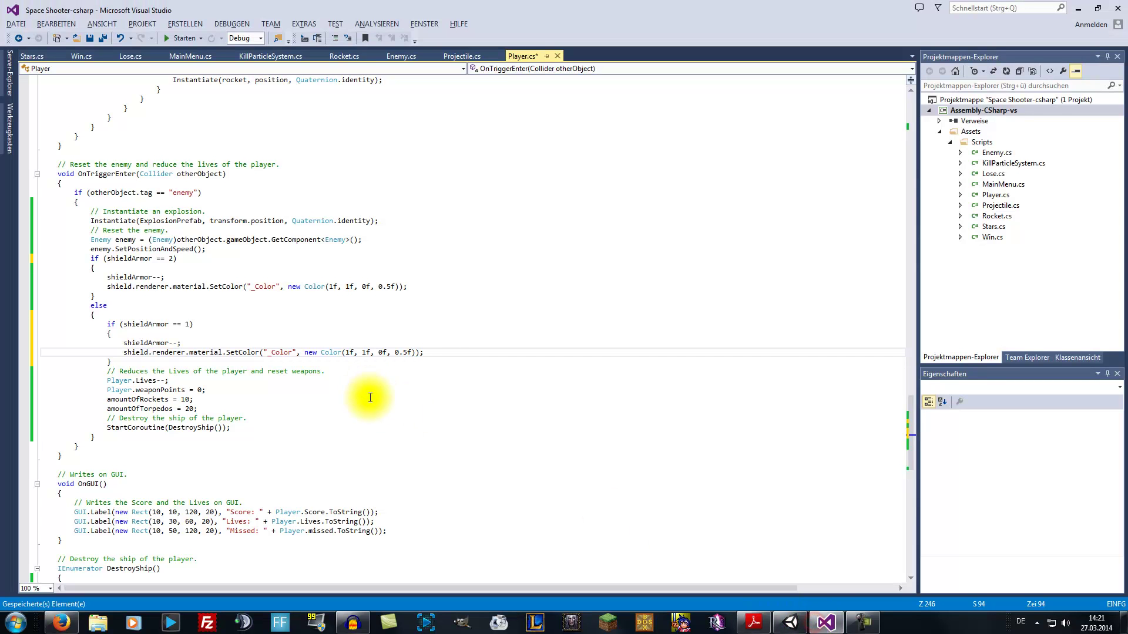
- Set the second SetColor's green value to 0f and start a shield-damage comment after the enemy reset
click(365, 352)
text(0f)
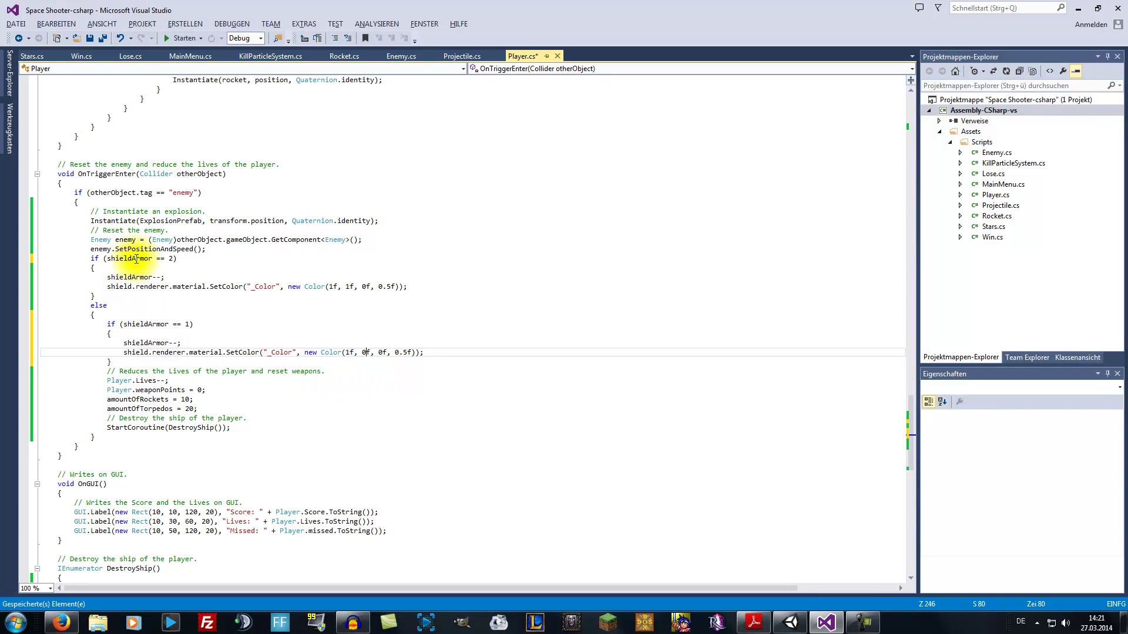
click(211, 249)
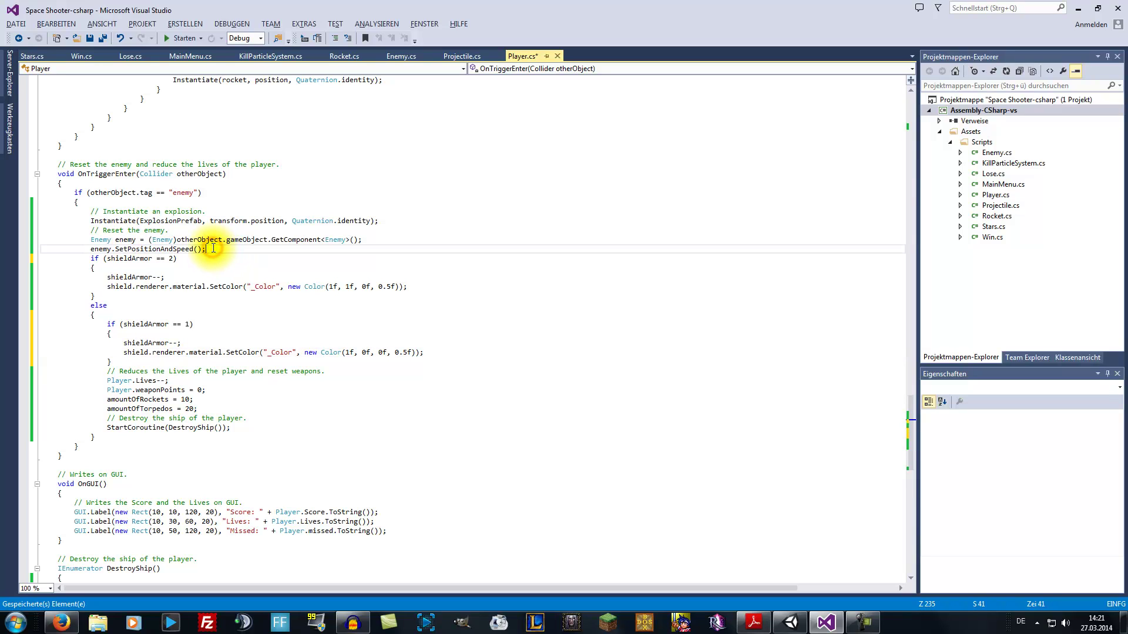
key(Return)
text(//)
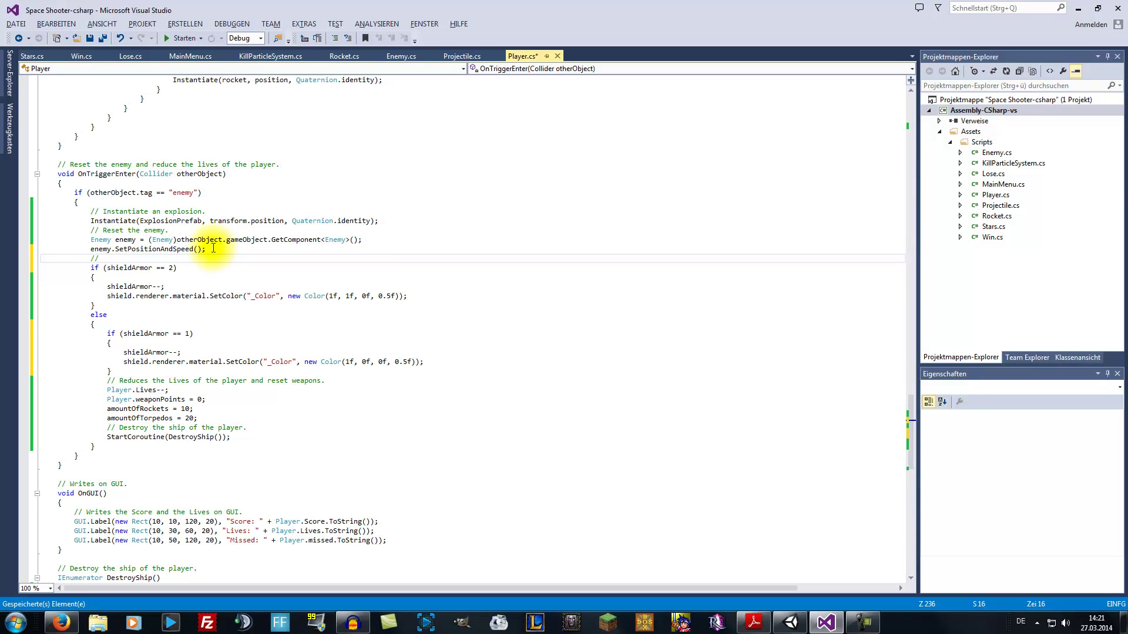
text(Damage )
text(the shield or the player.)
- Add a shield-damage comment inside the two-armor (yellow) branch
click(176, 278)
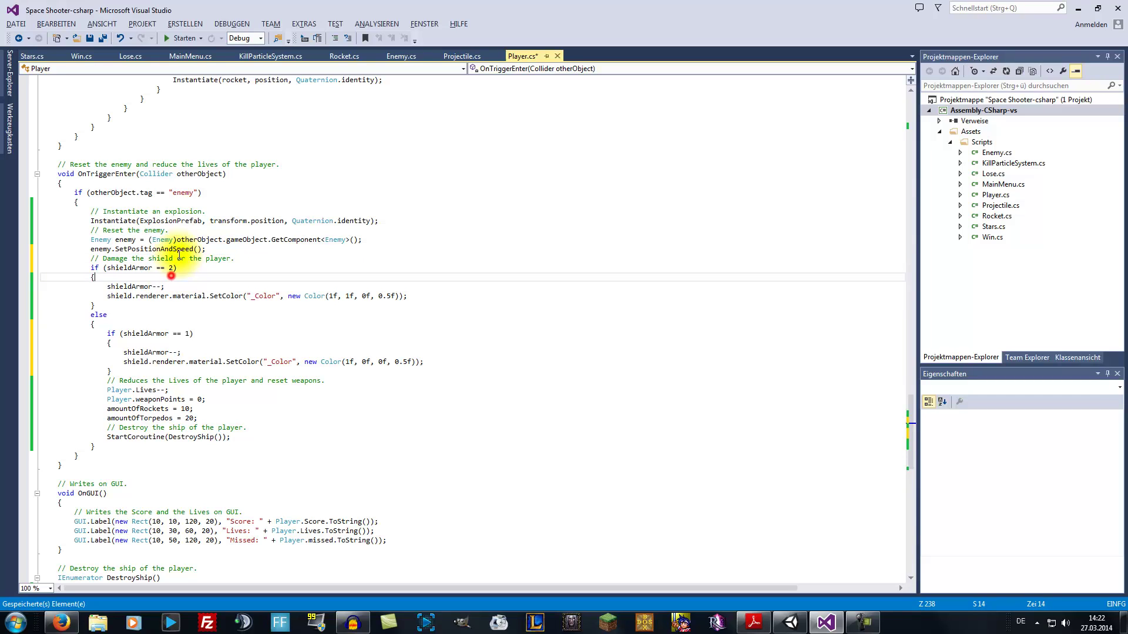
key(Return)
text(//)
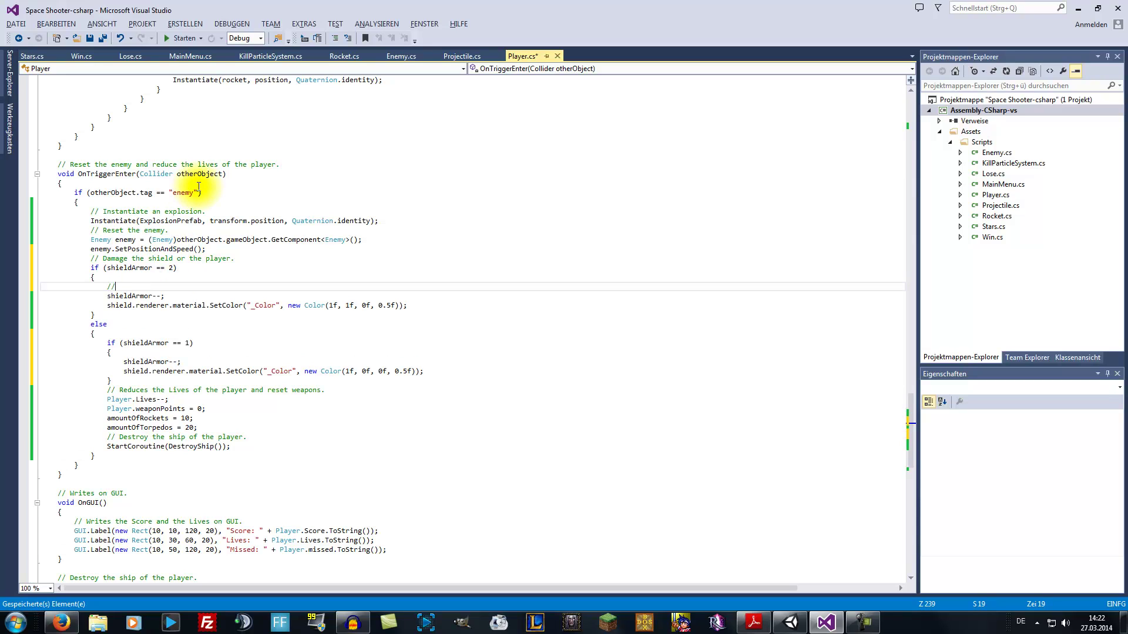
text( Damage t)
text(he shiel)
key(BackSpace)
key(BackSpace)
text(the color to yellow.)
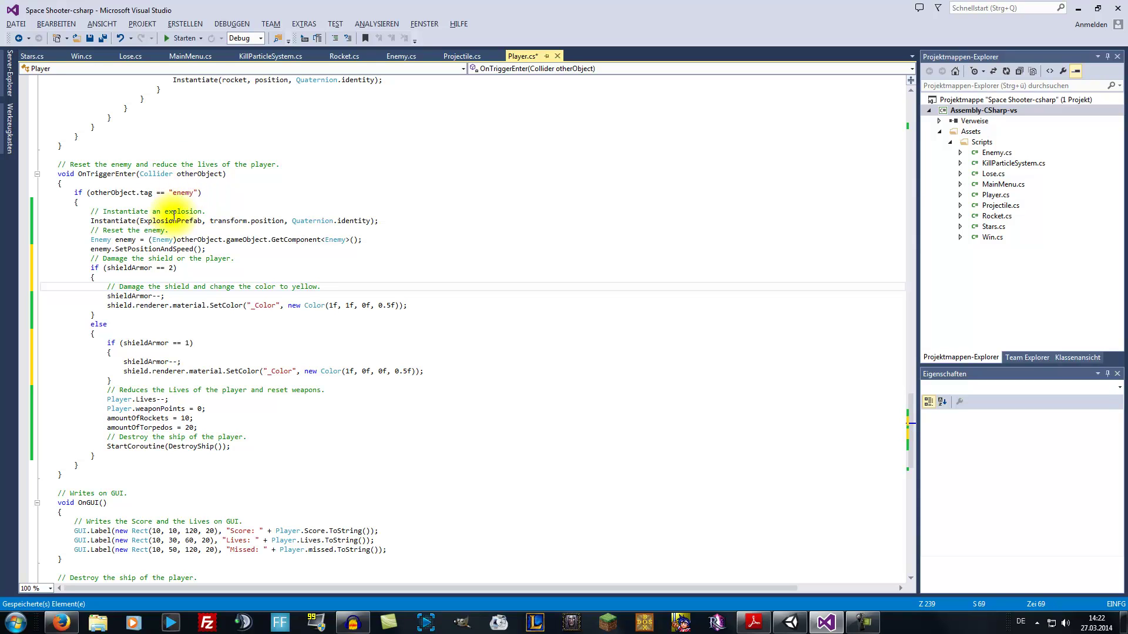
- Copy the yellow comment into the one-armor branch and change 'yellow' to 'red'
drag(146, 277, 326, 287)
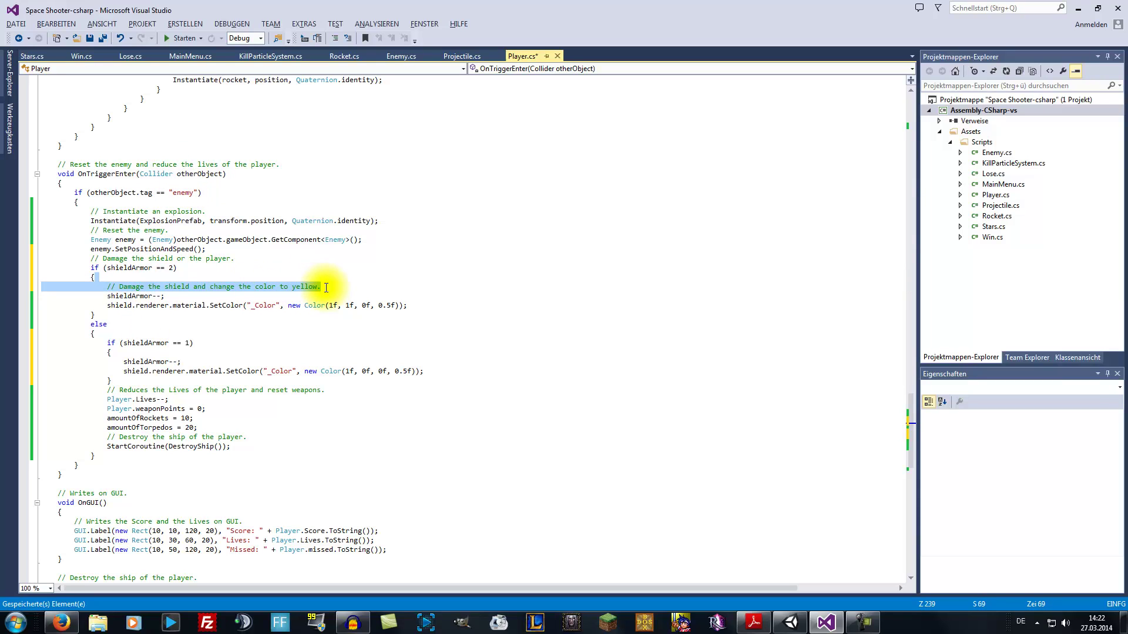
key(ctrl+c)
click(170, 353)
key(ctrl+v)
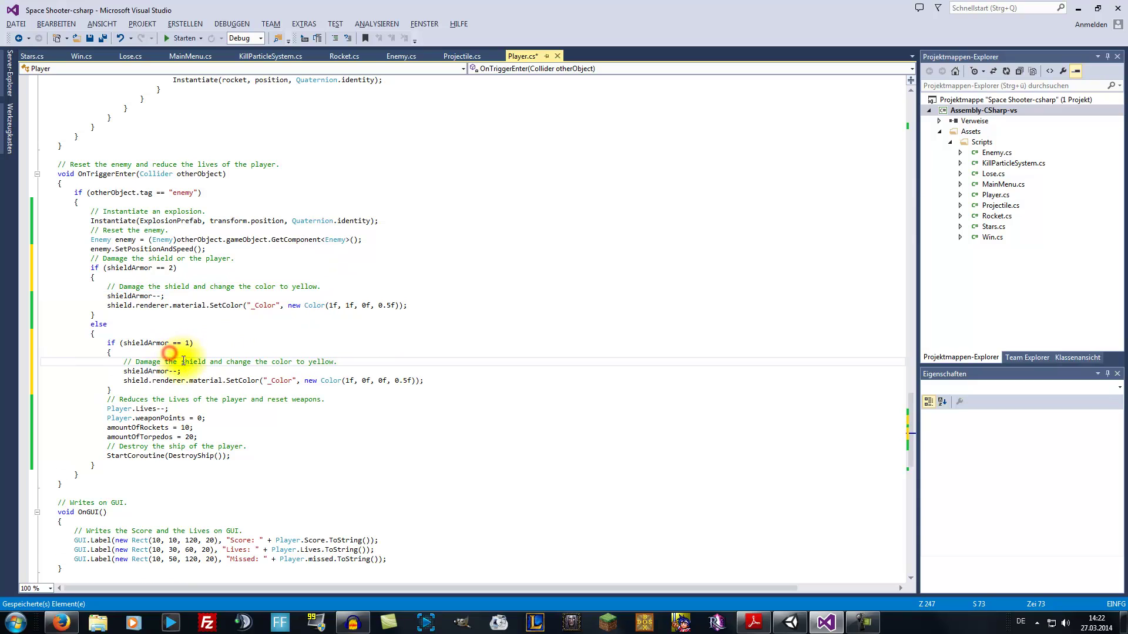
double_click(322, 362)
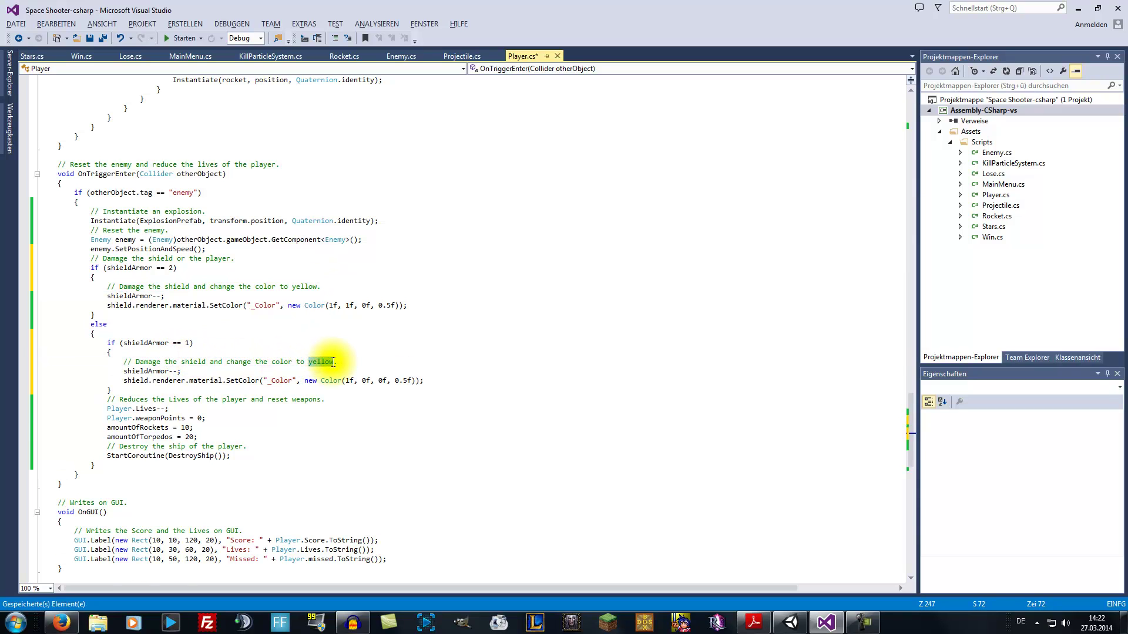
text(red)
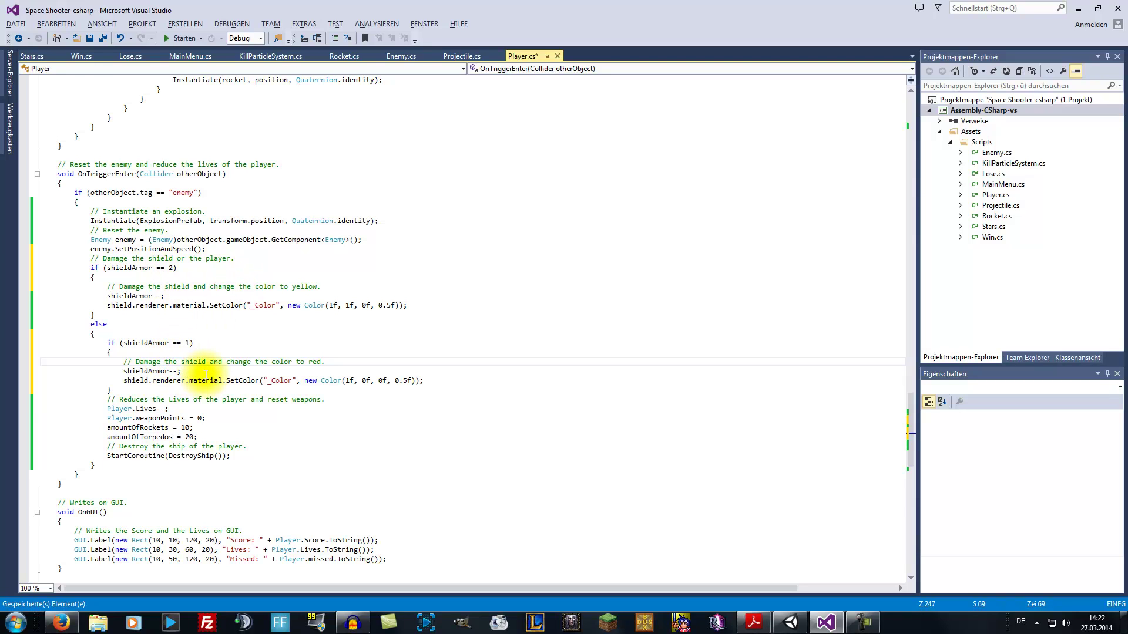
- Check the shield colour pictures in Hausaufgabe 4.pdf, then return to Player.cs
click(754, 623)
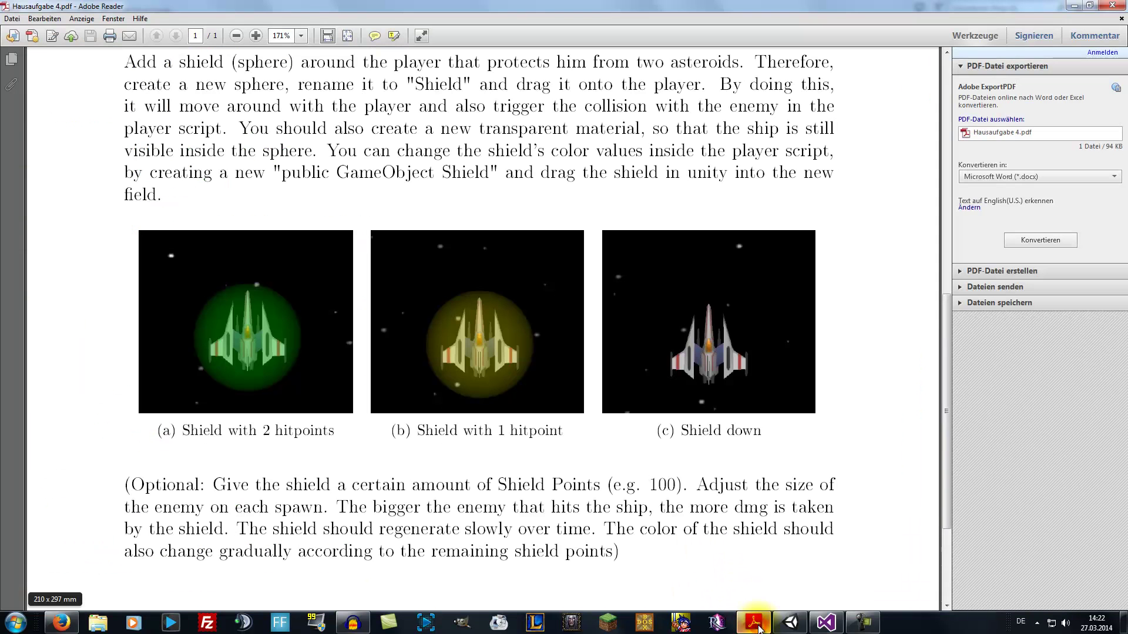
click(813, 626)
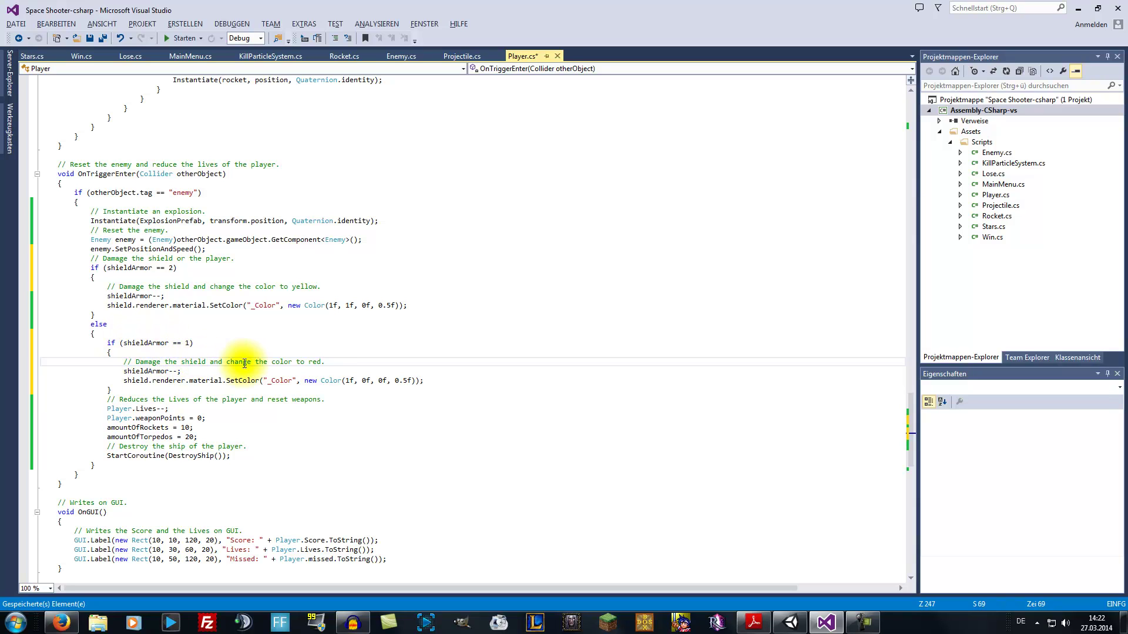
- Replace the red SetColor line with shield.renderer.enabled = false; and begin shield.collider.enabled = false;
click(297, 380)
click(347, 381)
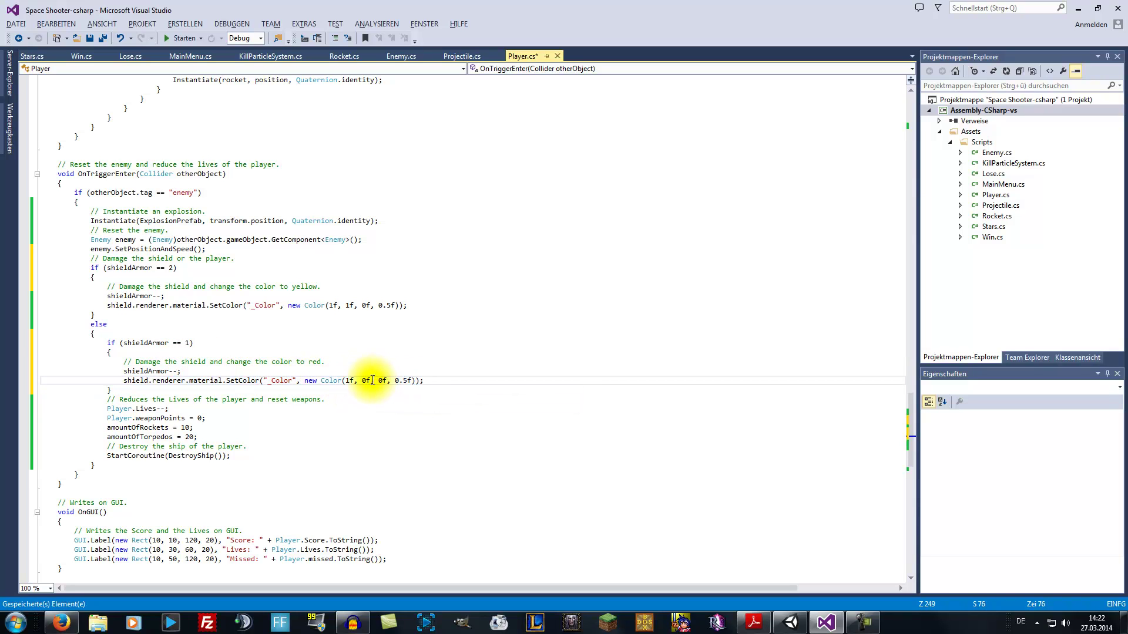
drag(368, 374, 426, 379)
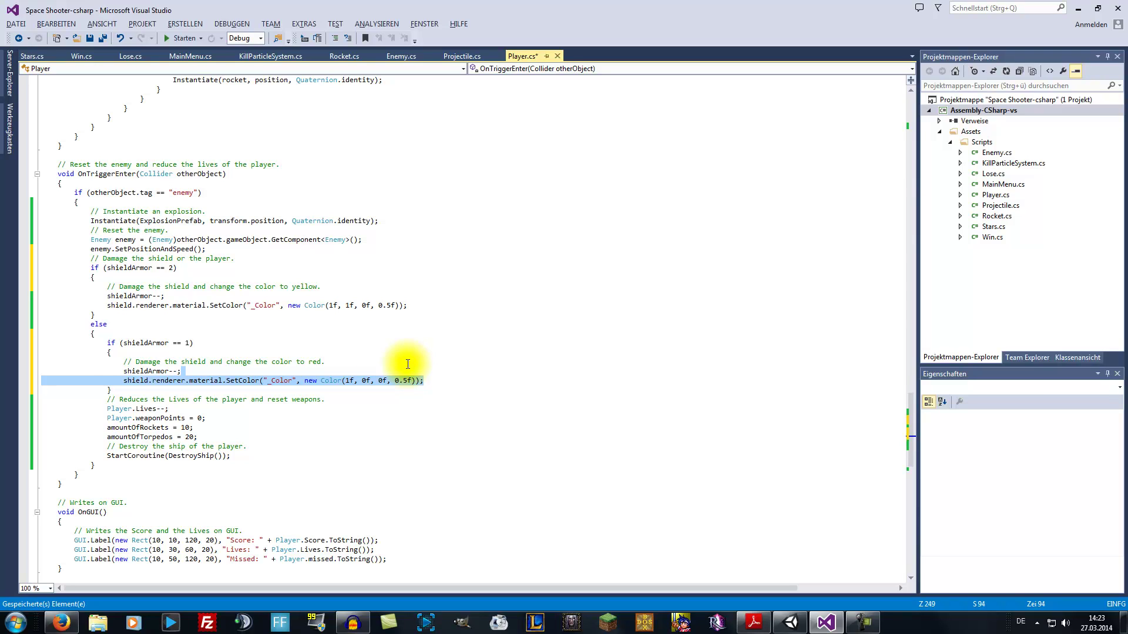
key(Delete)
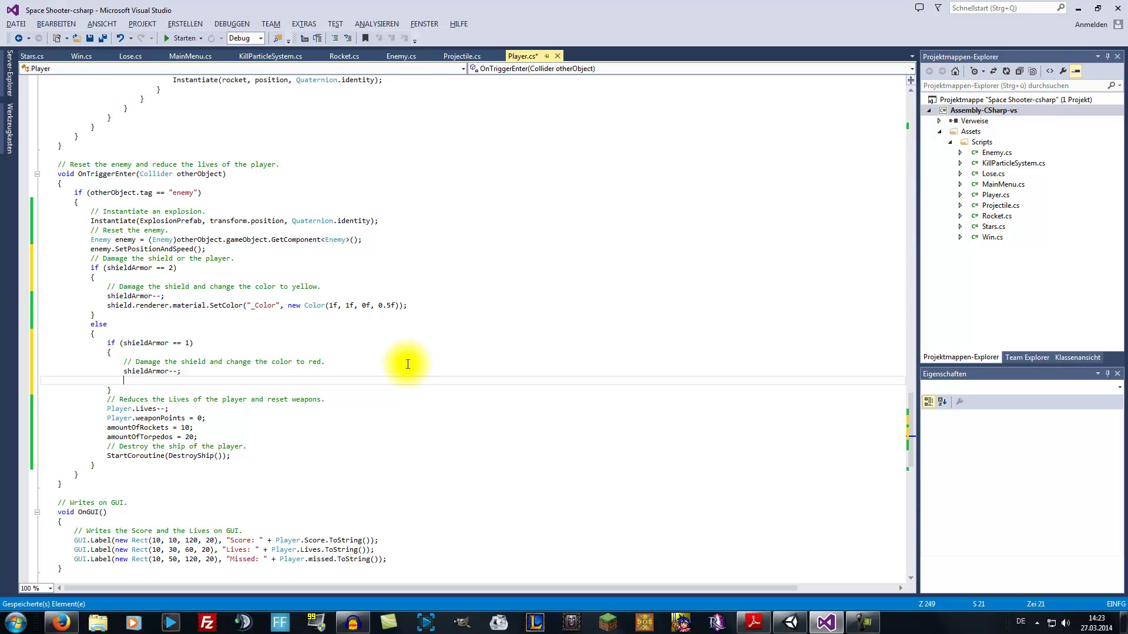
text(shield.)
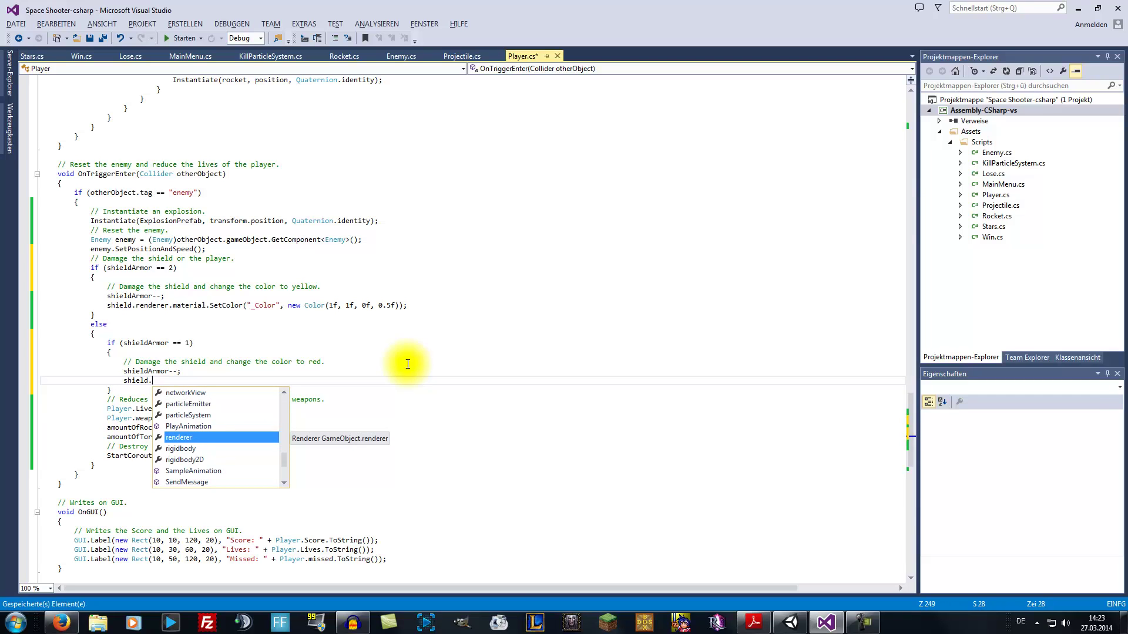
text(render)
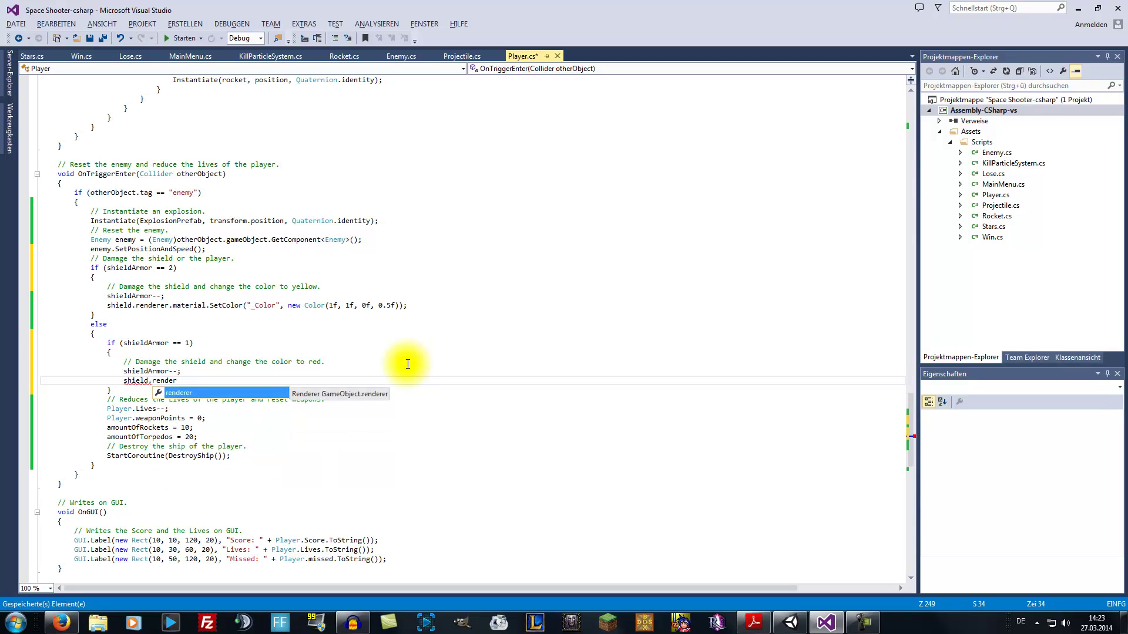
text(er.enal)
key(BackSpace)
key(BackSpace)
key(BackSpace)
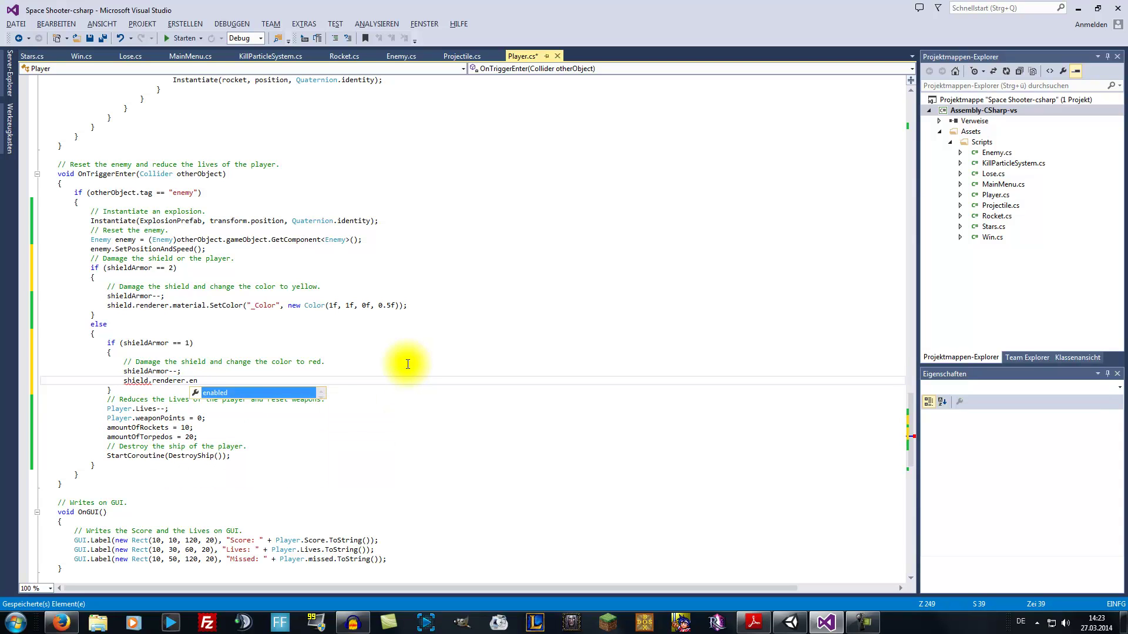
key(Tab)
text(fal)
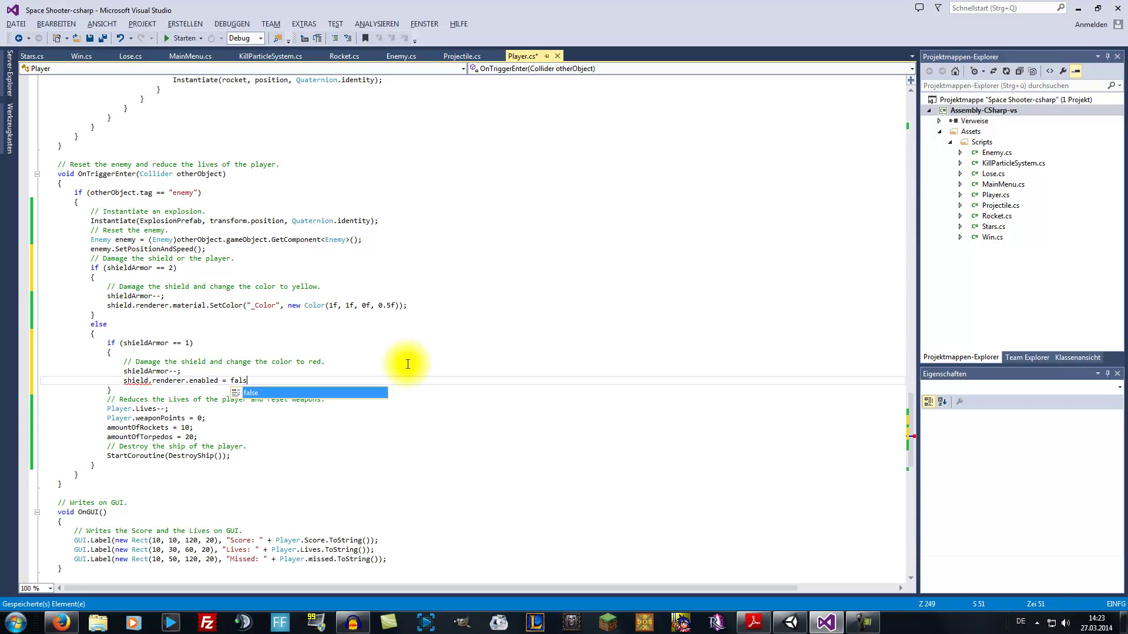
text(se;)
key(Return)
text(shi.)
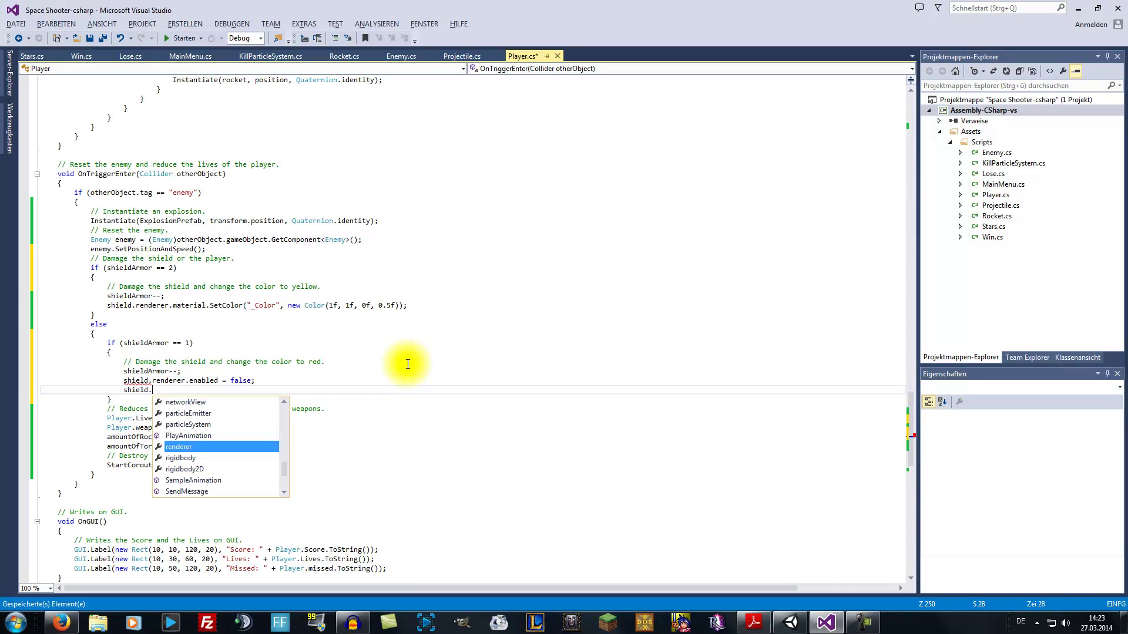
text(collider.)
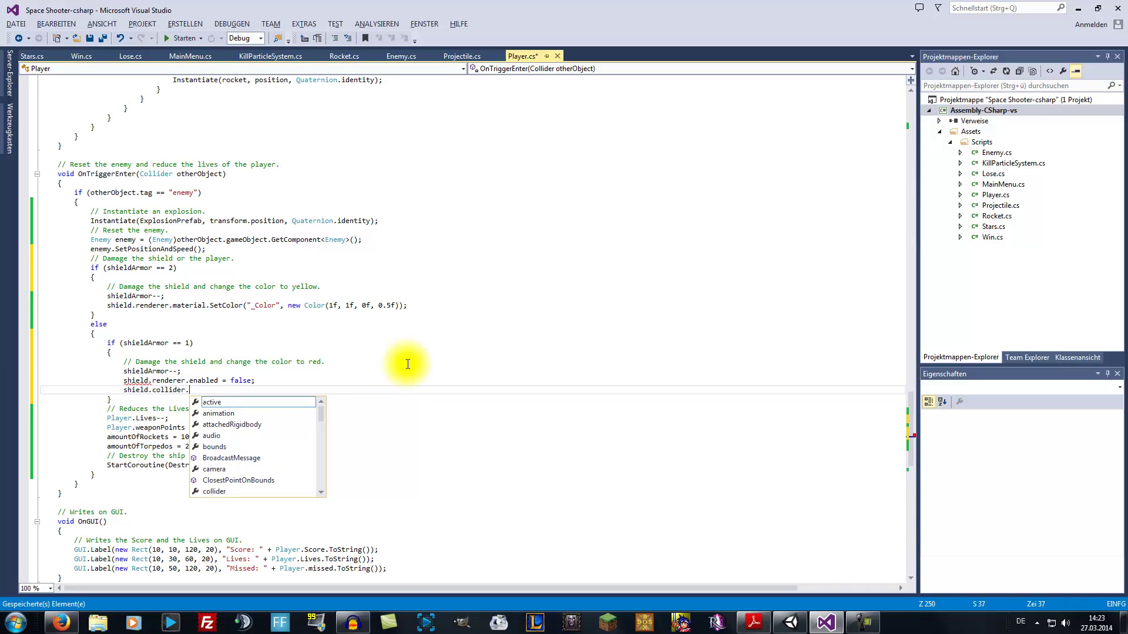
text(end)
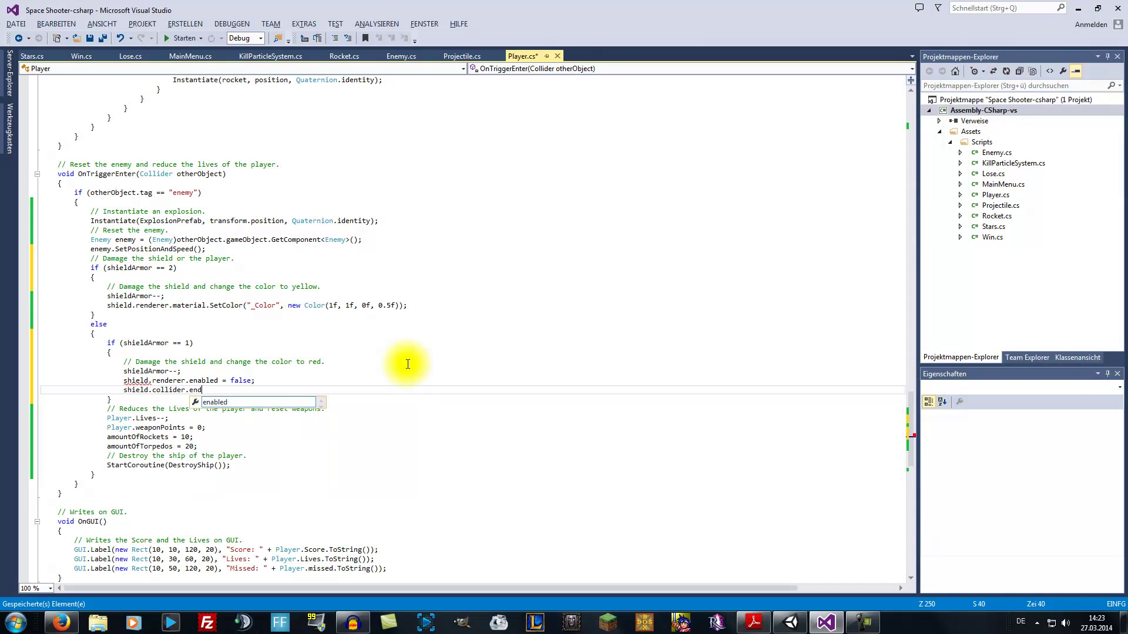
text( = f,)
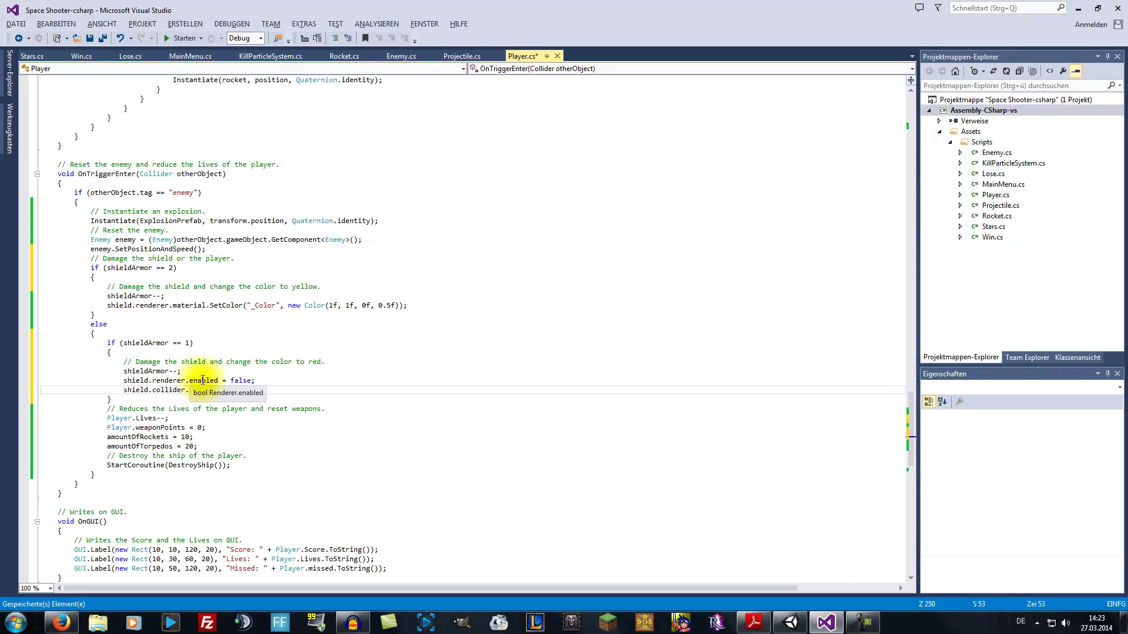
- In Unity, toggle the Shield's renderer and sphere collider off and on to preview the effect
click(790, 623)
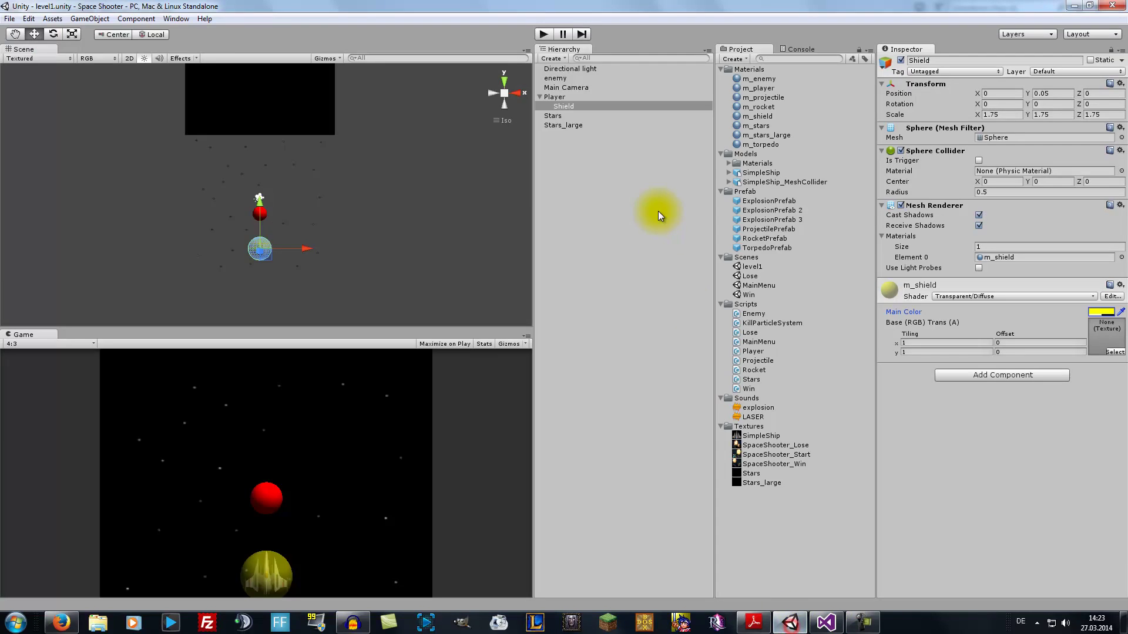
click(900, 205)
click(900, 206)
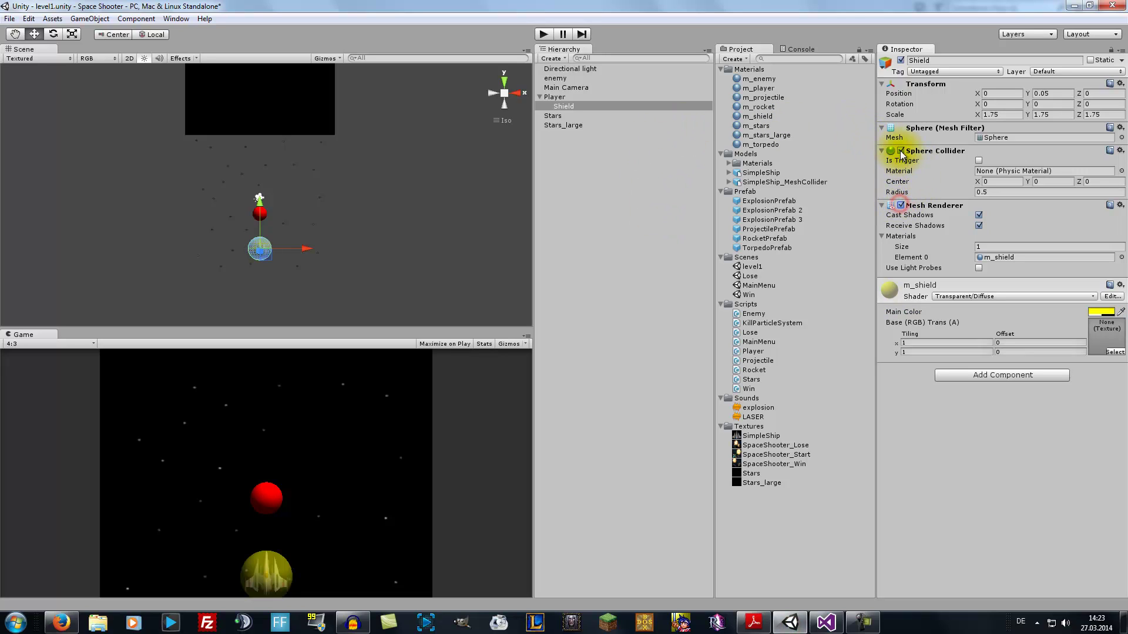
click(901, 151)
click(901, 151)
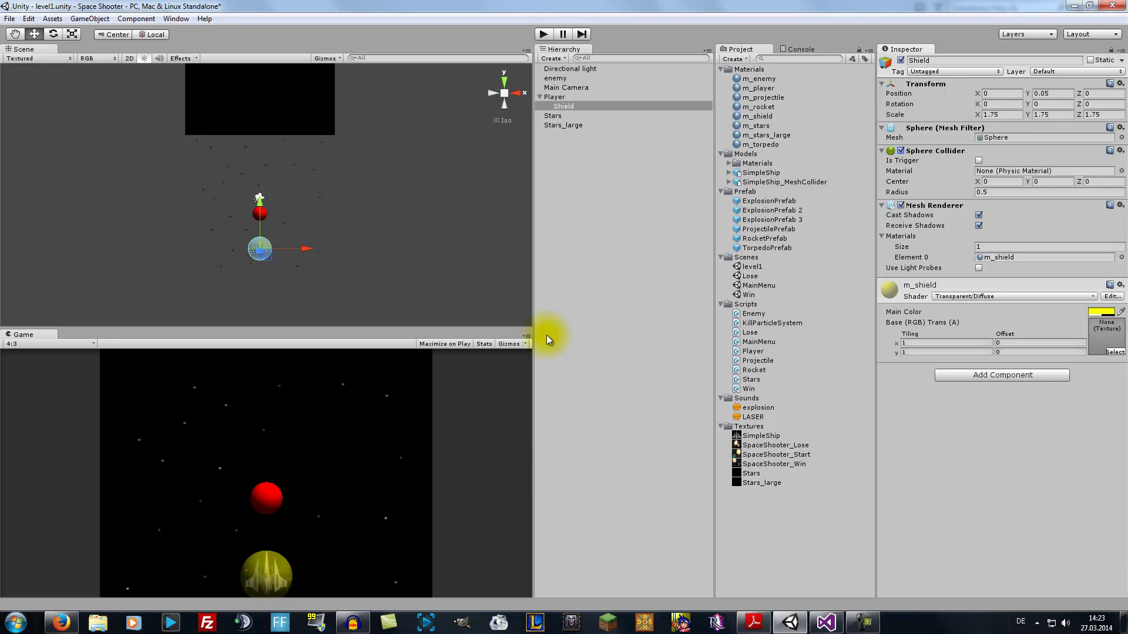
- Recheck the Player.cs code, then switch off the Player's Mesh Collider in Unity
click(822, 621)
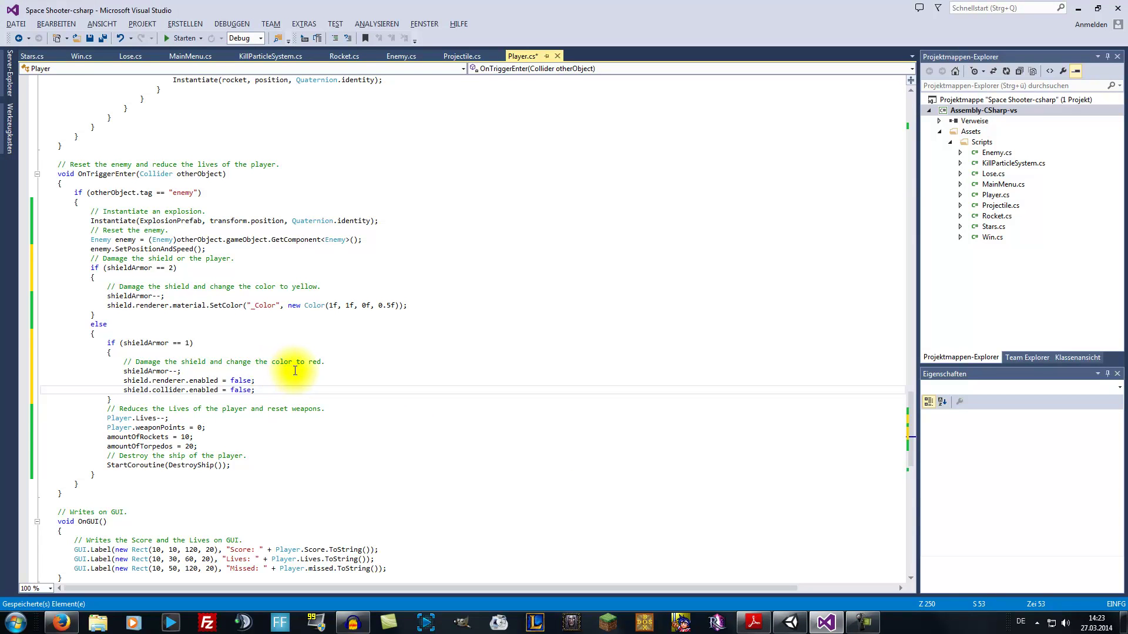
scroll(295, 370, up, 1)
click(791, 622)
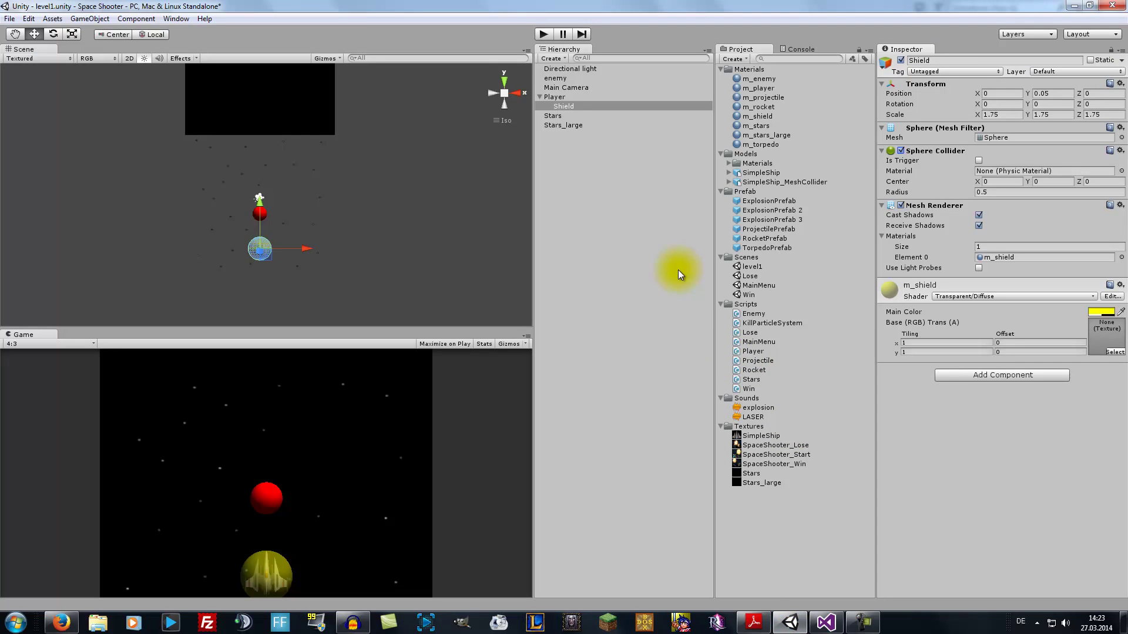
click(555, 97)
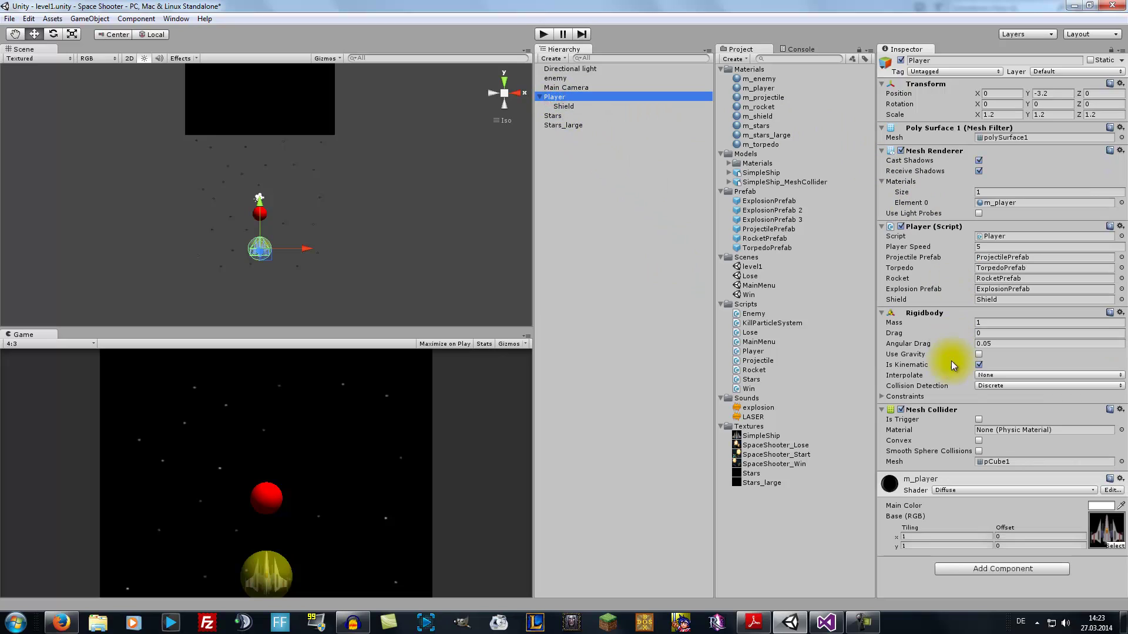
click(900, 410)
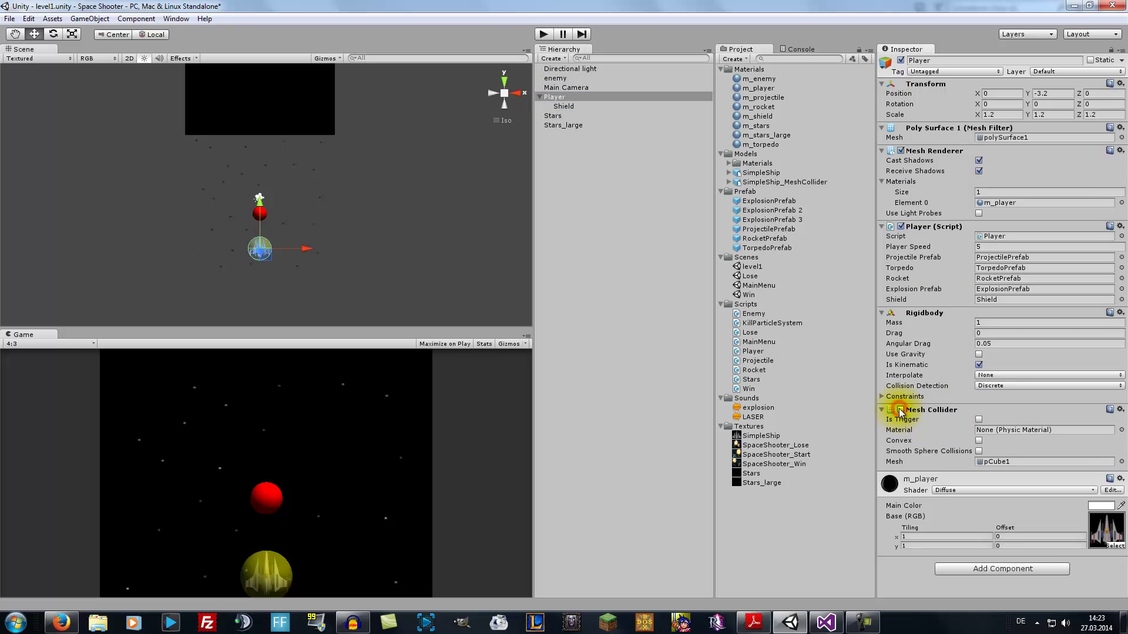
click(565, 107)
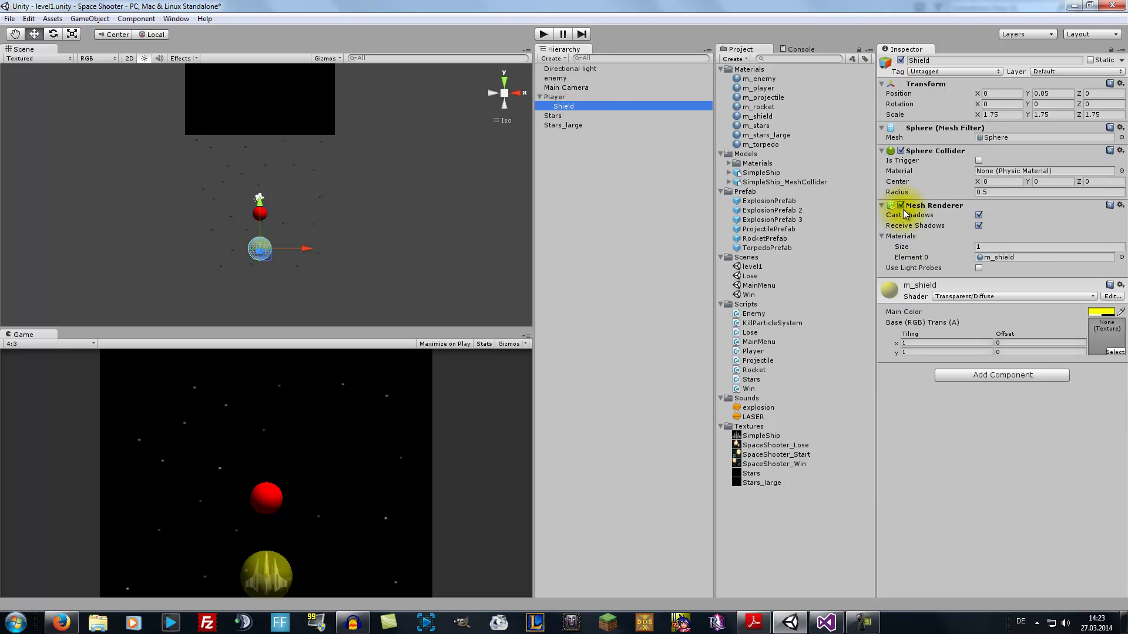
- Tick Is Trigger on the Player's Mesh Collider and return to Player.cs
click(826, 623)
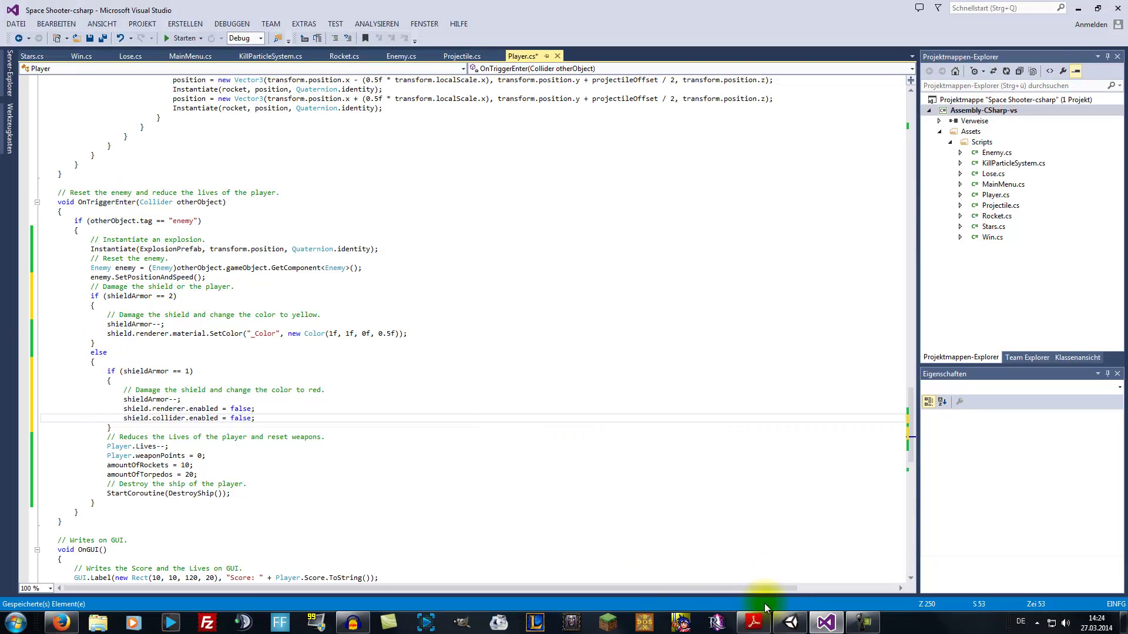
click(790, 623)
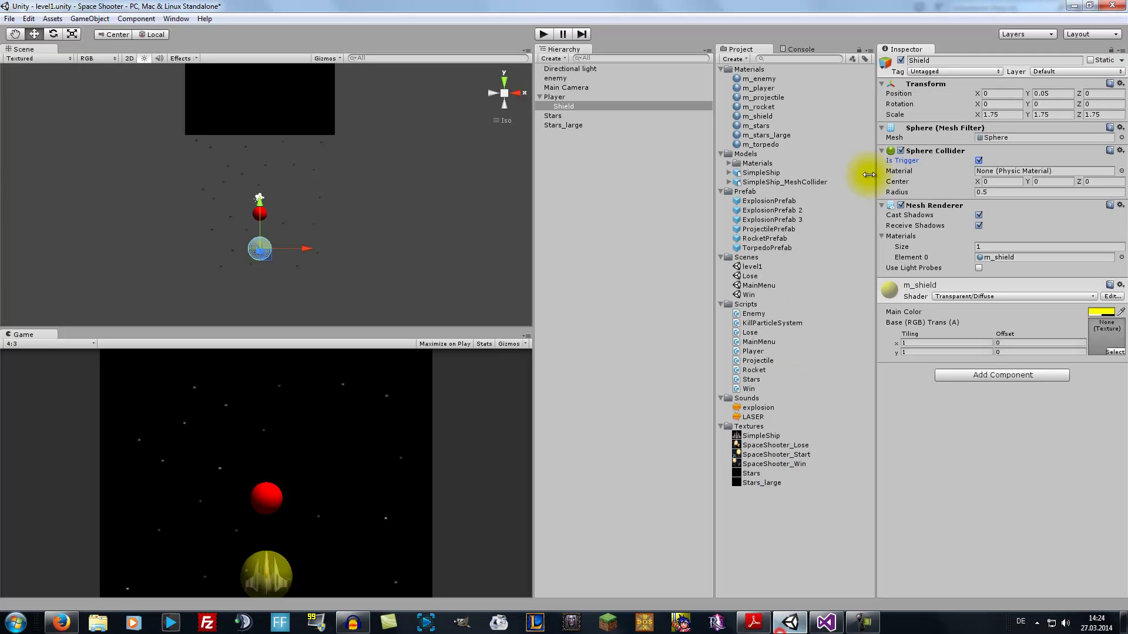
click(553, 97)
click(978, 420)
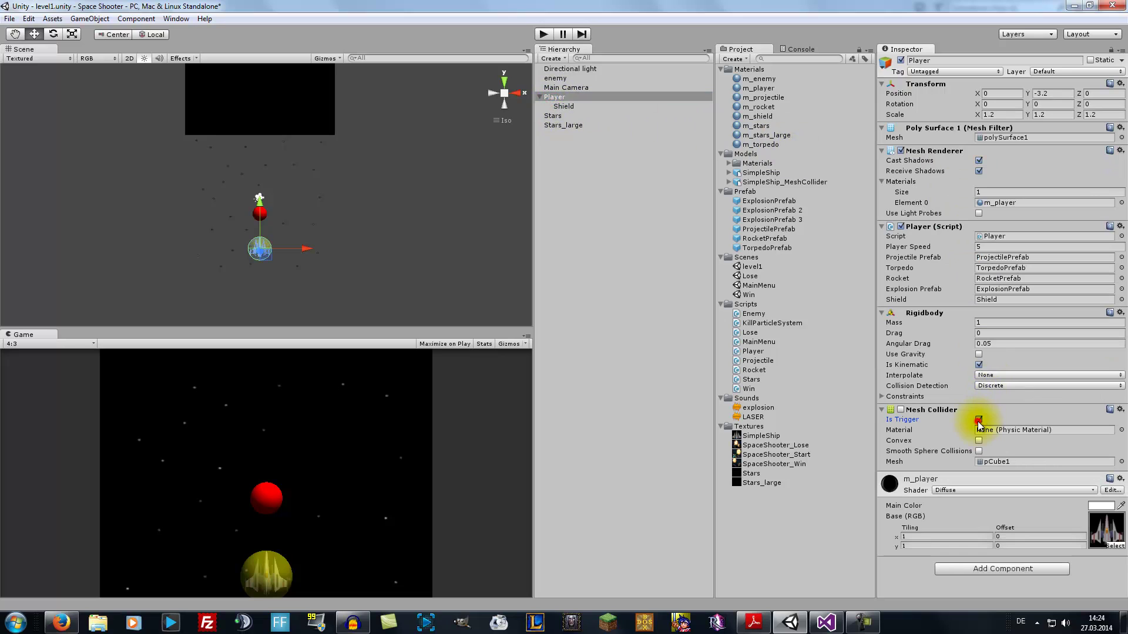
click(790, 623)
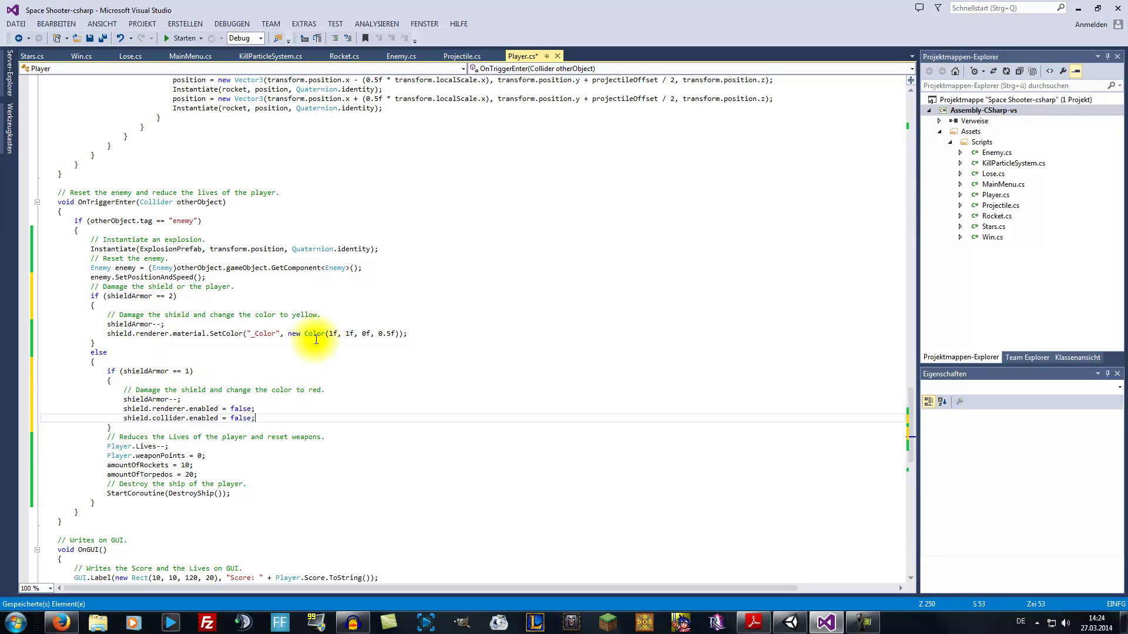
- Add gameObject.collider.enabled = true; below the shield collider line and save Player.cs
key(Return)
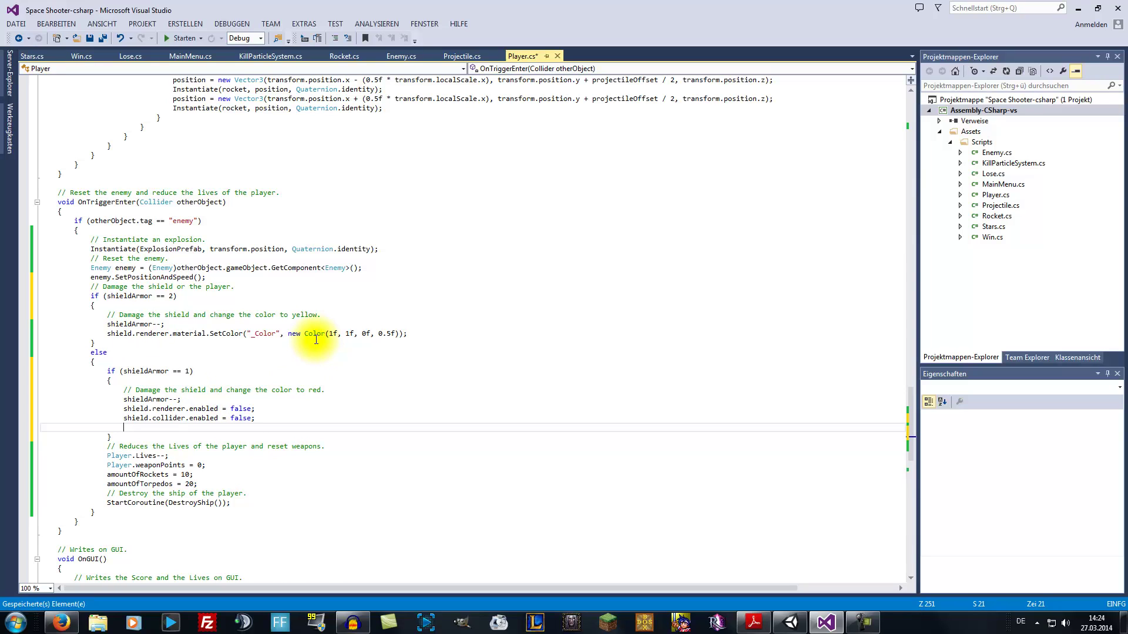
text(collider.)
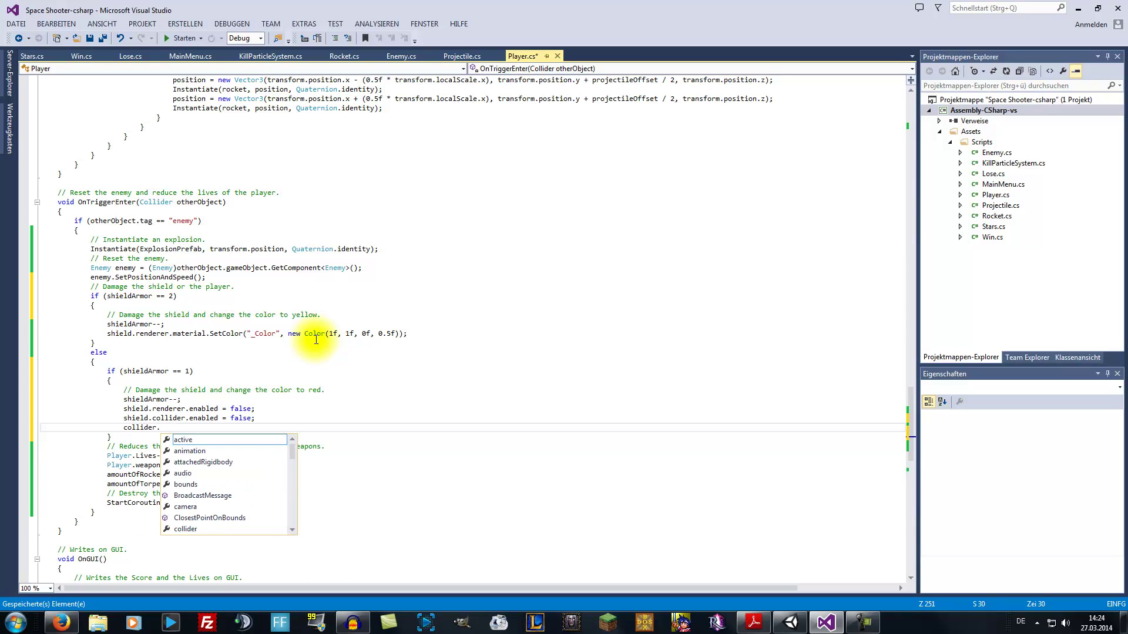
key(BackSpace)
key(BackSpace)
key(BackSpace)
key(BackSpace)
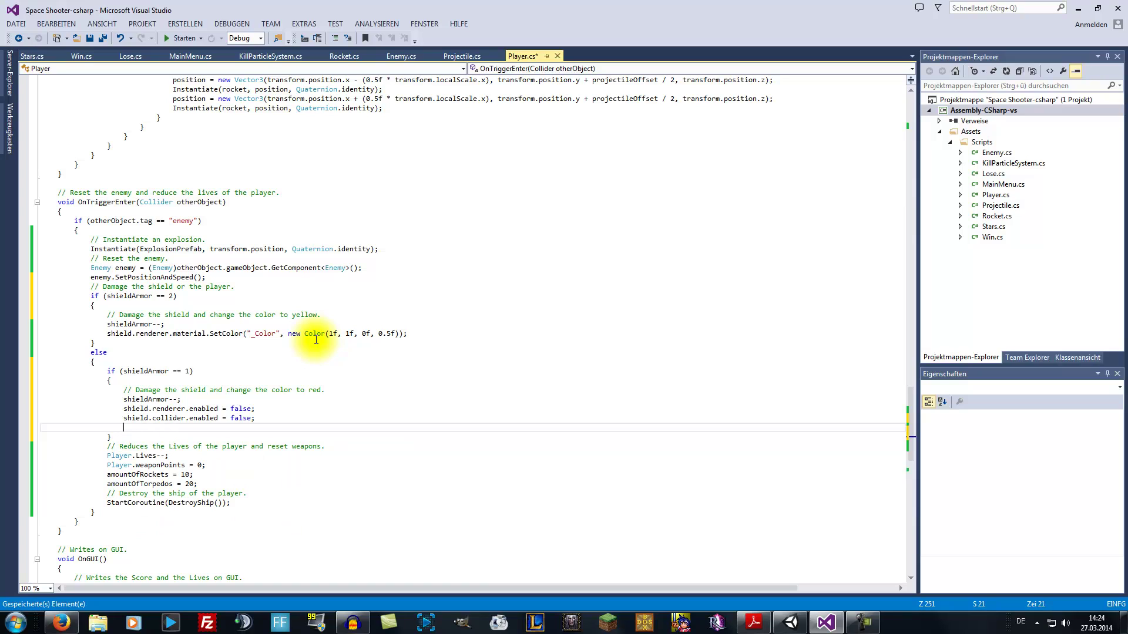
key(ctrl+space)
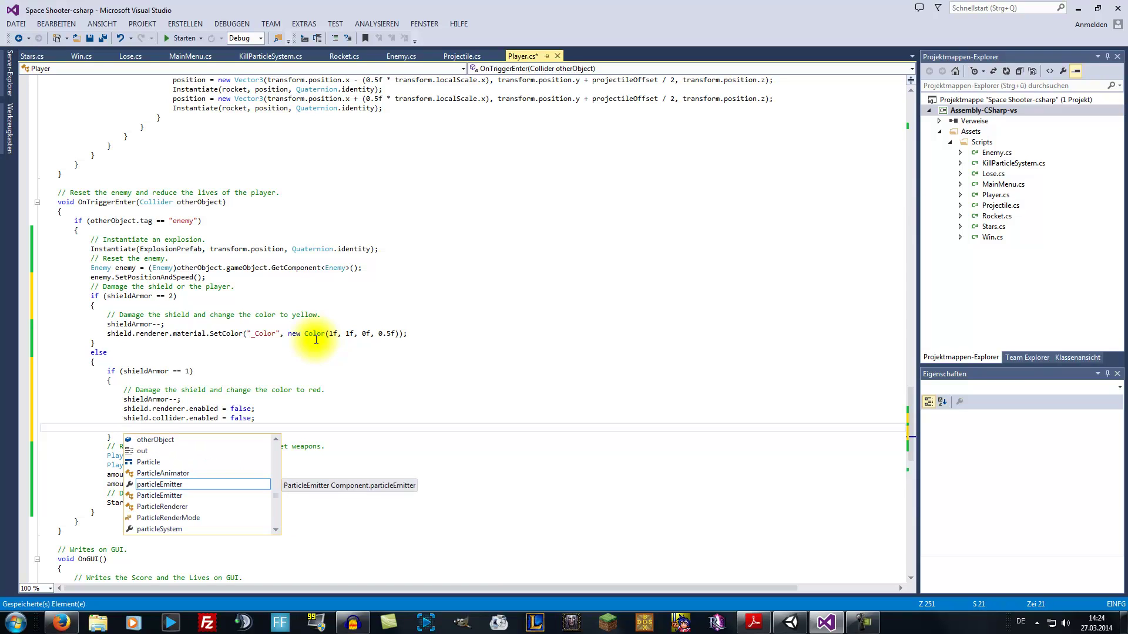
text(gameObject.col)
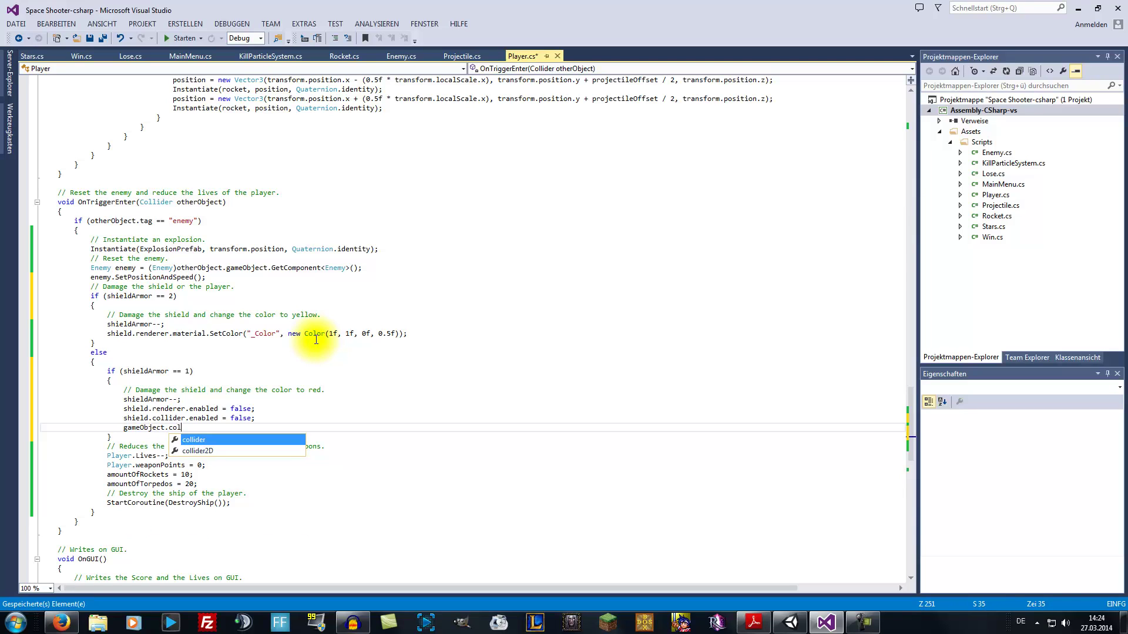
text(lider.enabled = )
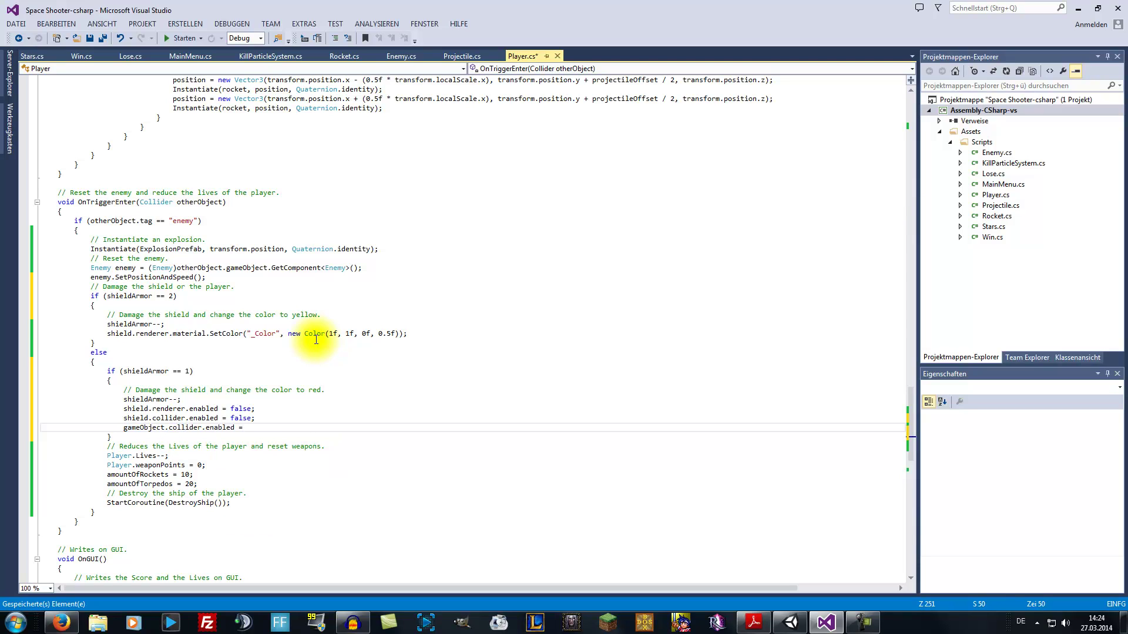
text(true;)
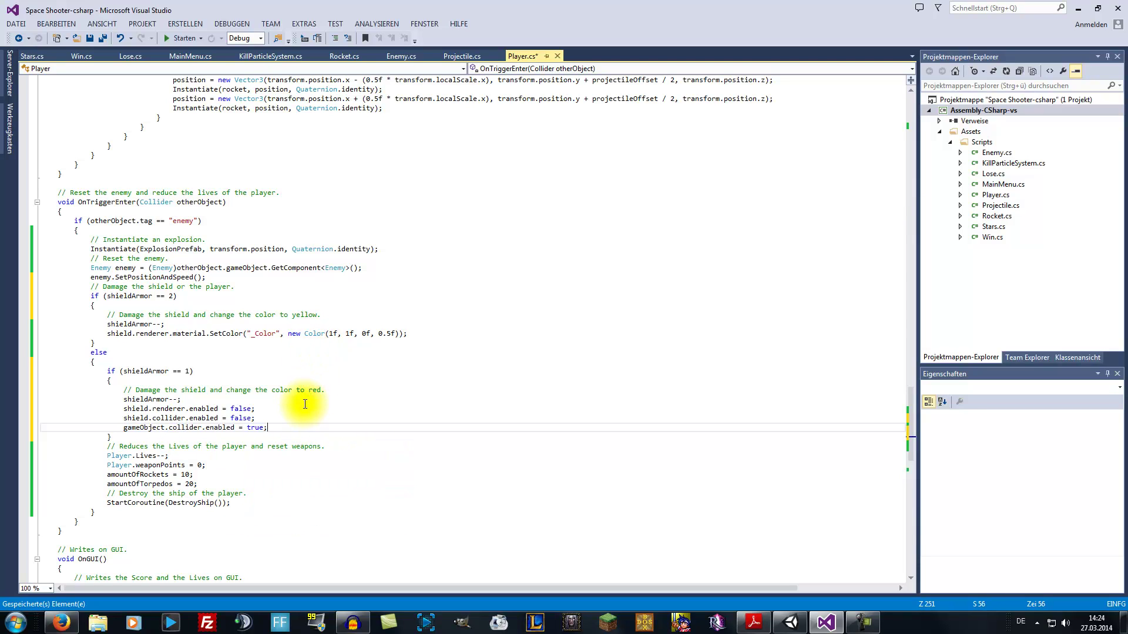
click(90, 38)
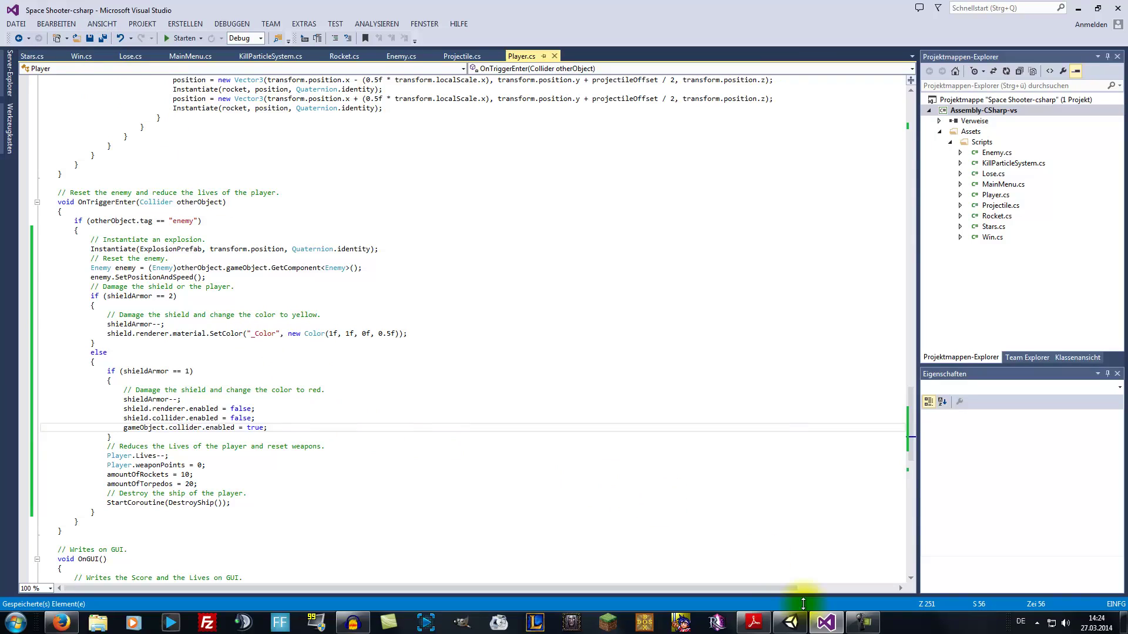
- Add an else branch holding an empty if (shieldArmor == 0) block after the one-armor branch
mouse_move(790, 624)
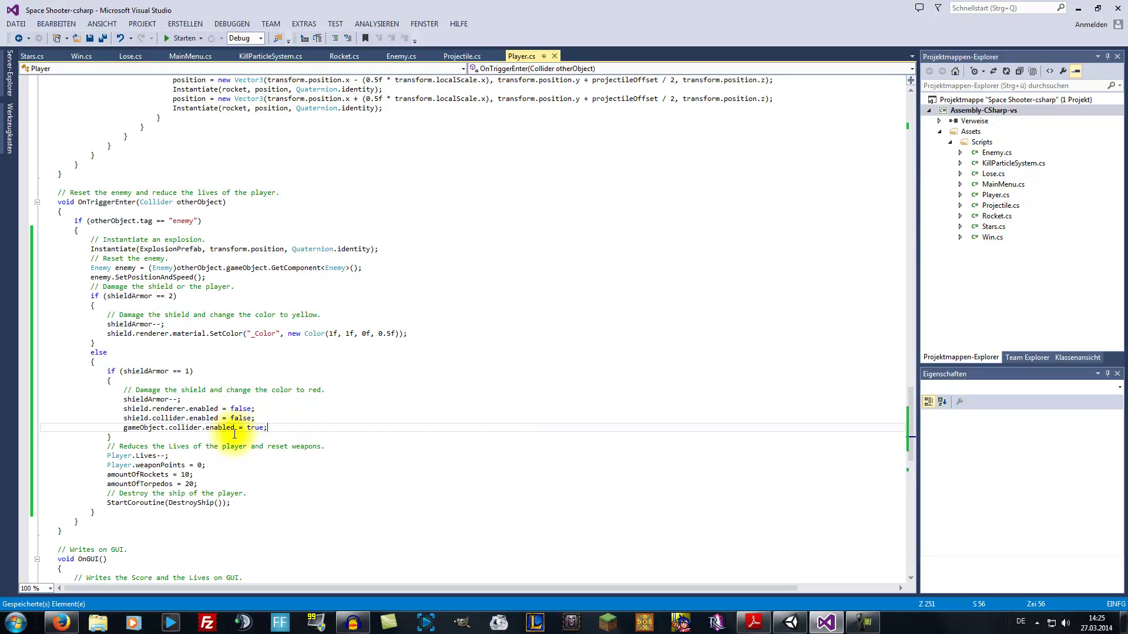
click(126, 438)
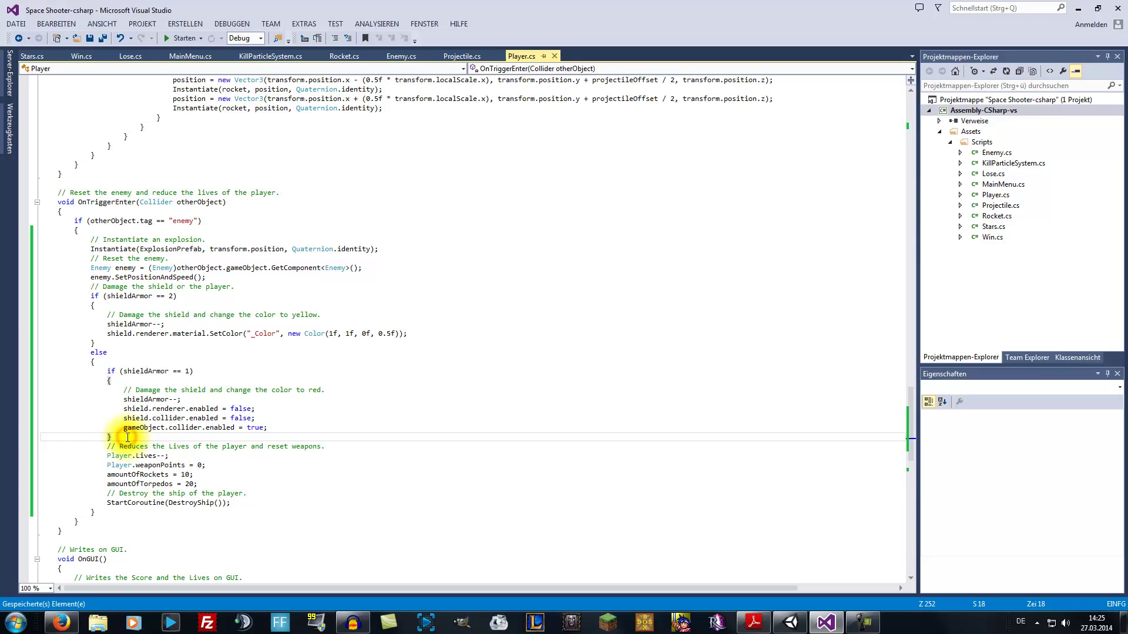
key(Return)
text(else)
key(Tab)
key(Tab)
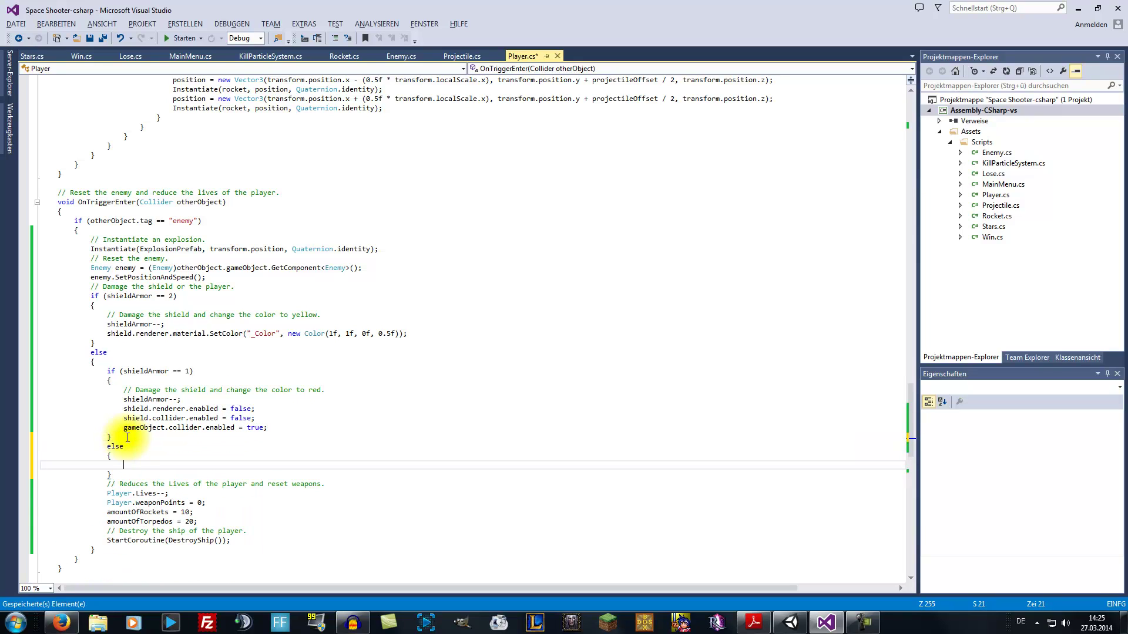
text(if()
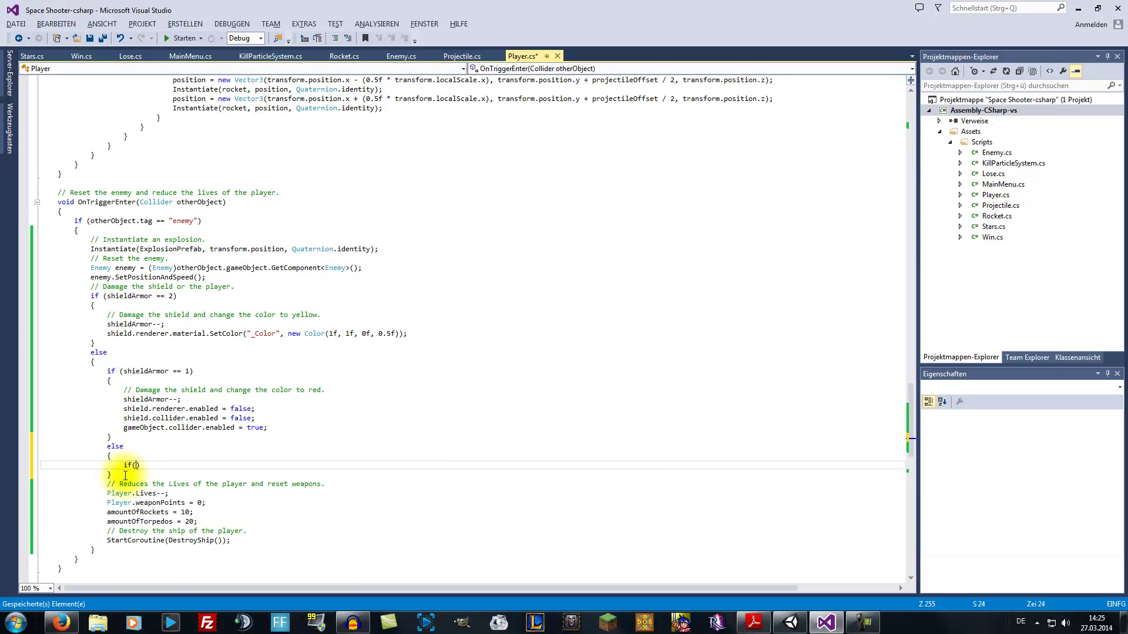
text(shield)
key(Down)
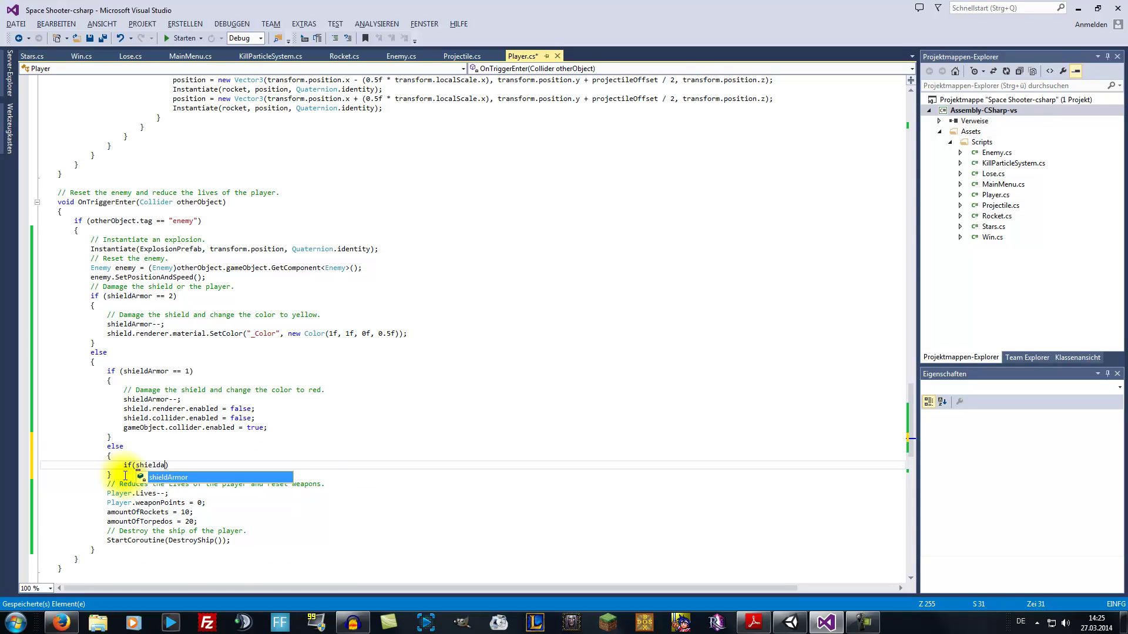
key(Tab)
text(=)
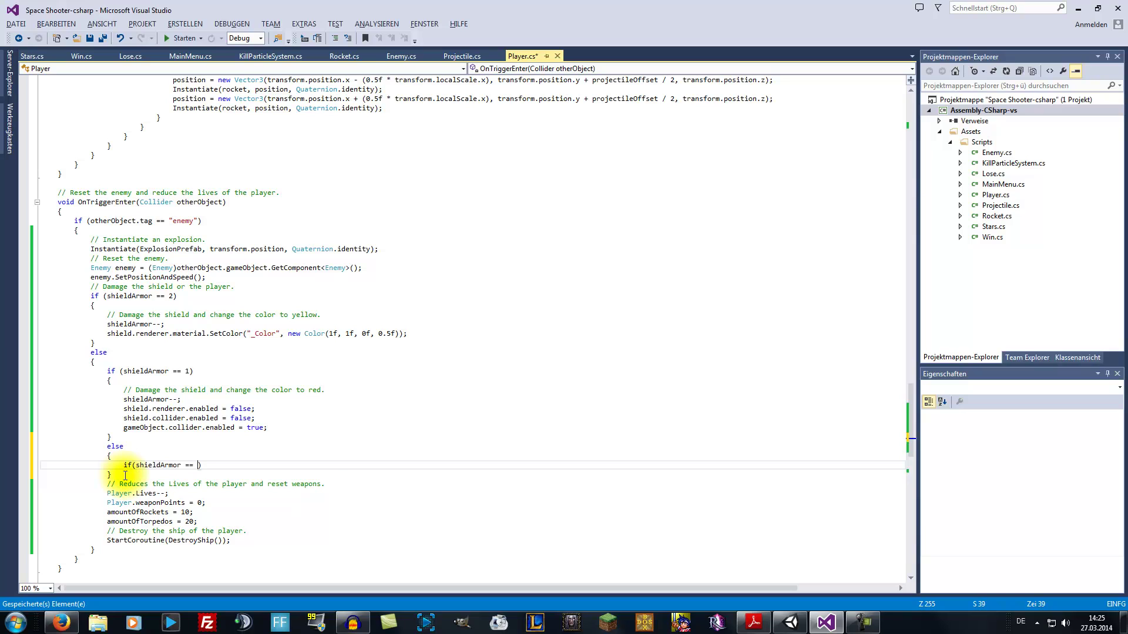
key(Return)
text({)
key(Return)
key(Return)
text(})
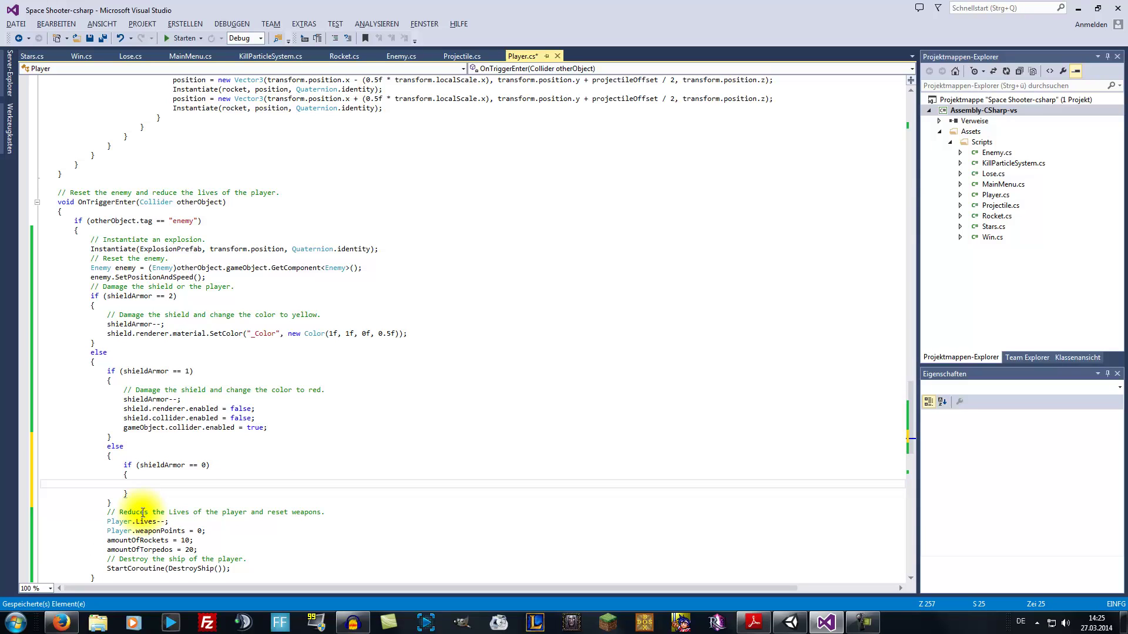
- Move the life-loss, weapon-reset and DestroyShip code into that block and save all files
drag(141, 505, 229, 563)
key(ctrl+x)
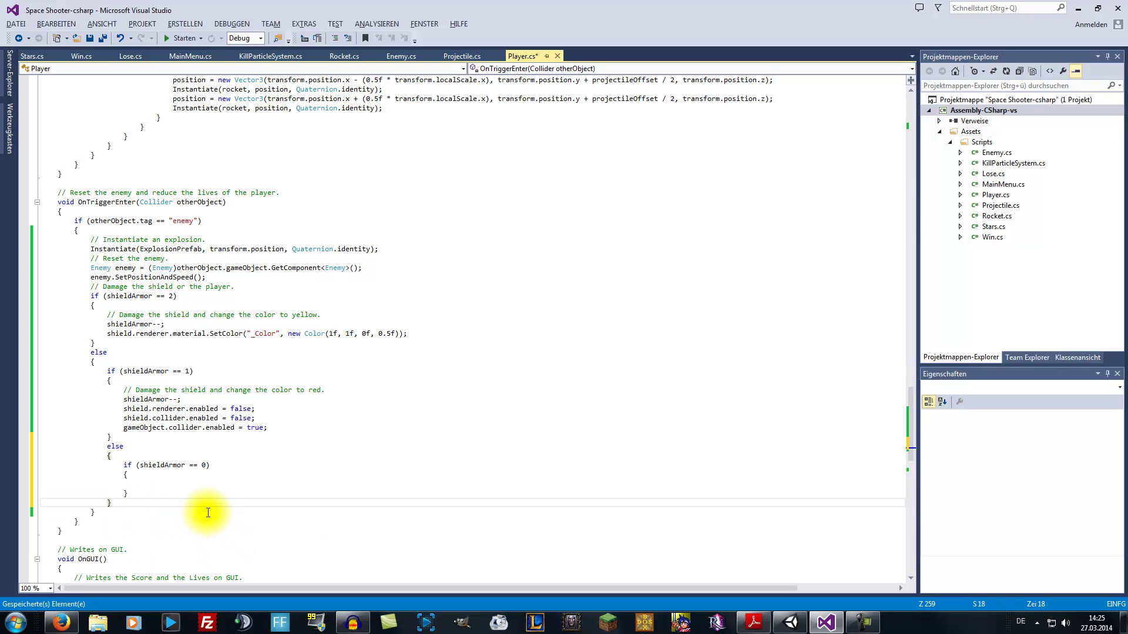
click(151, 484)
key(ctrl+v)
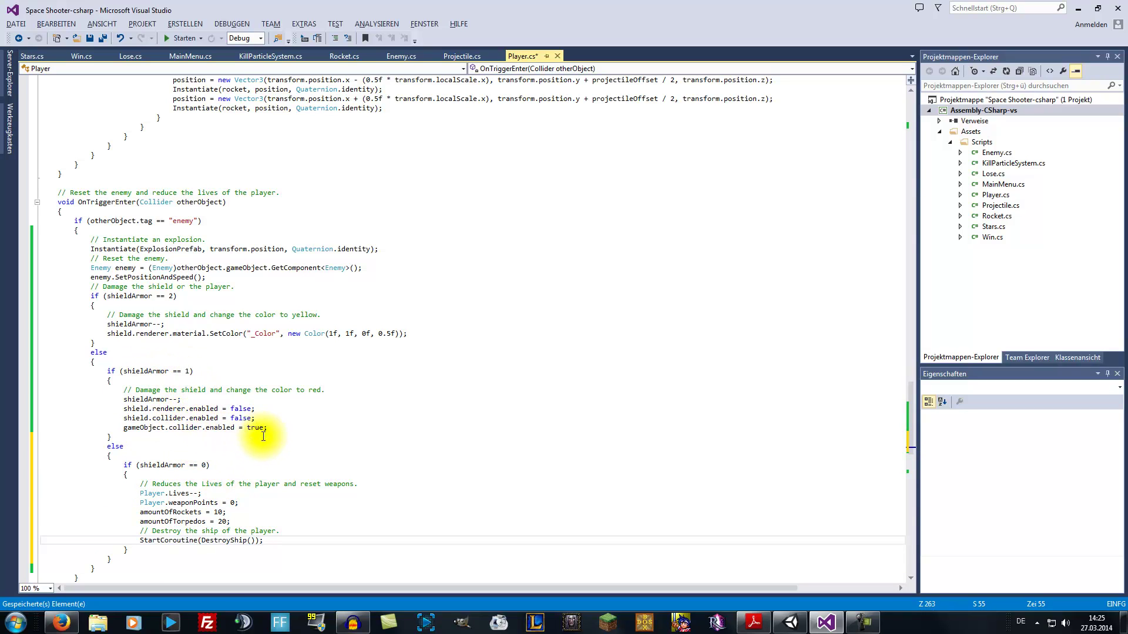
click(103, 39)
- Save the scene in Unity
click(790, 622)
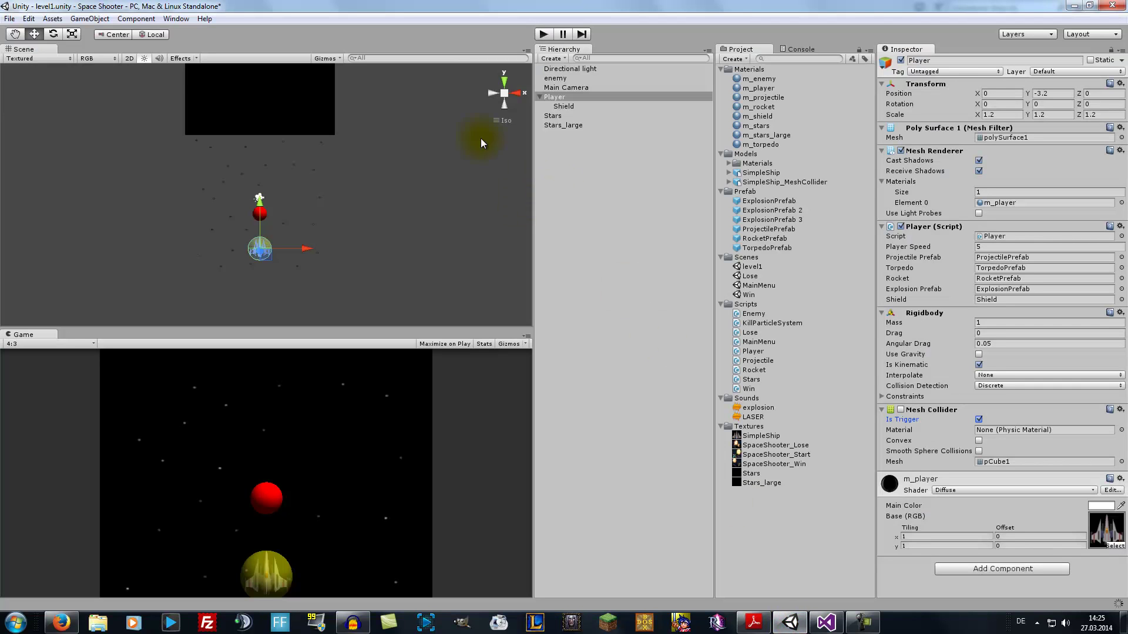
click(9, 22)
click(30, 60)
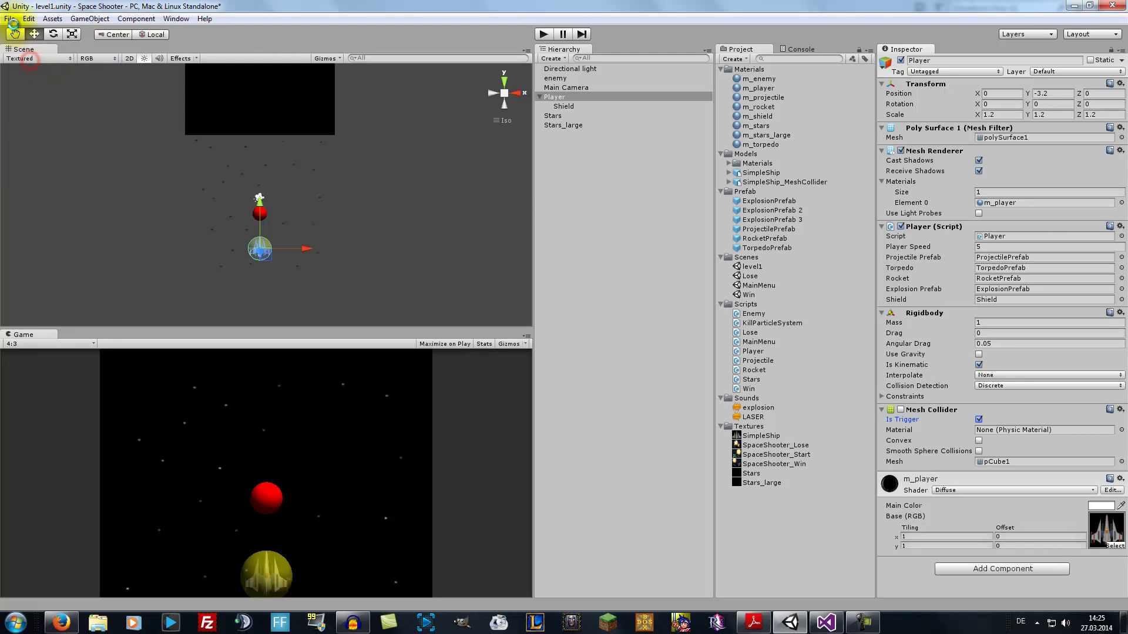
- Playtest by flying the ship into an enemy so it explodes and lives drop to 2, then stop
click(543, 34)
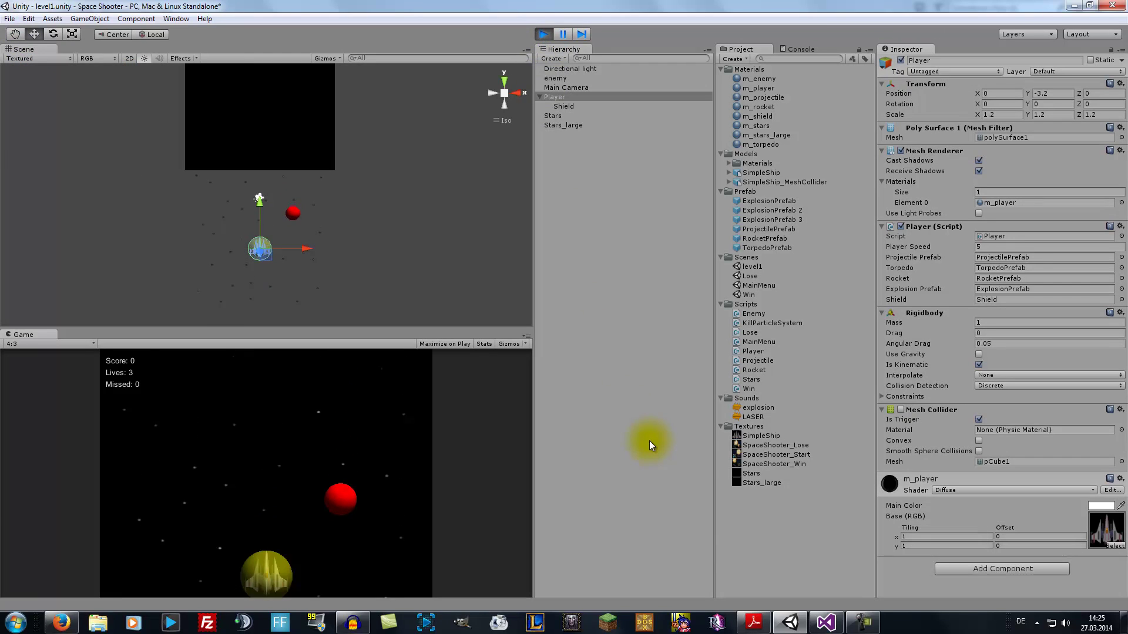
key(Up)
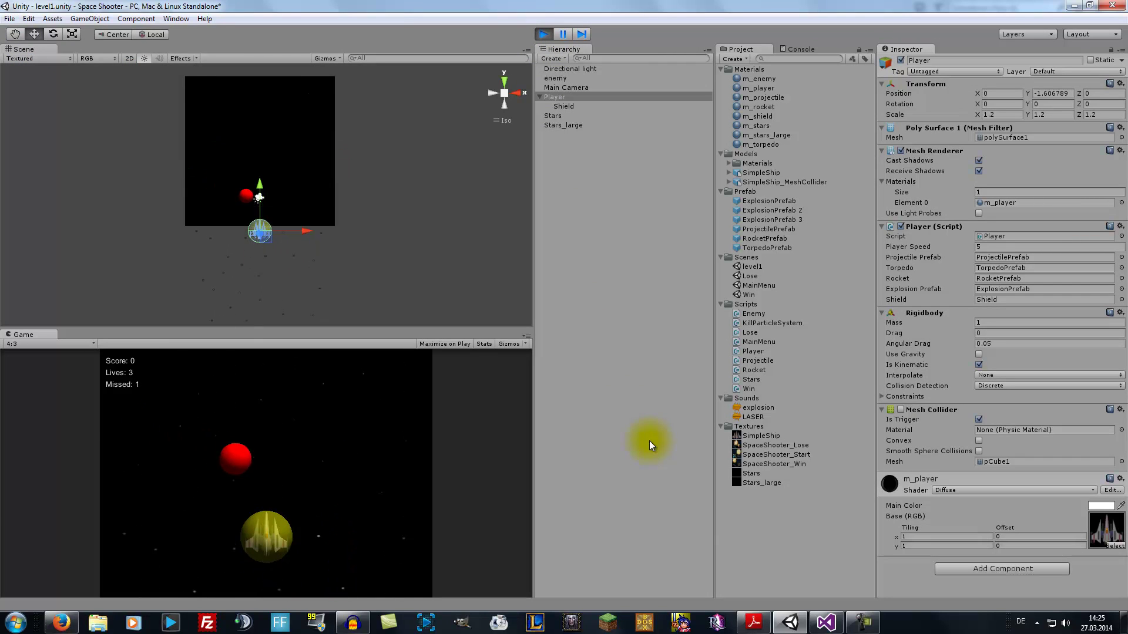
key(Down)
key(Right)
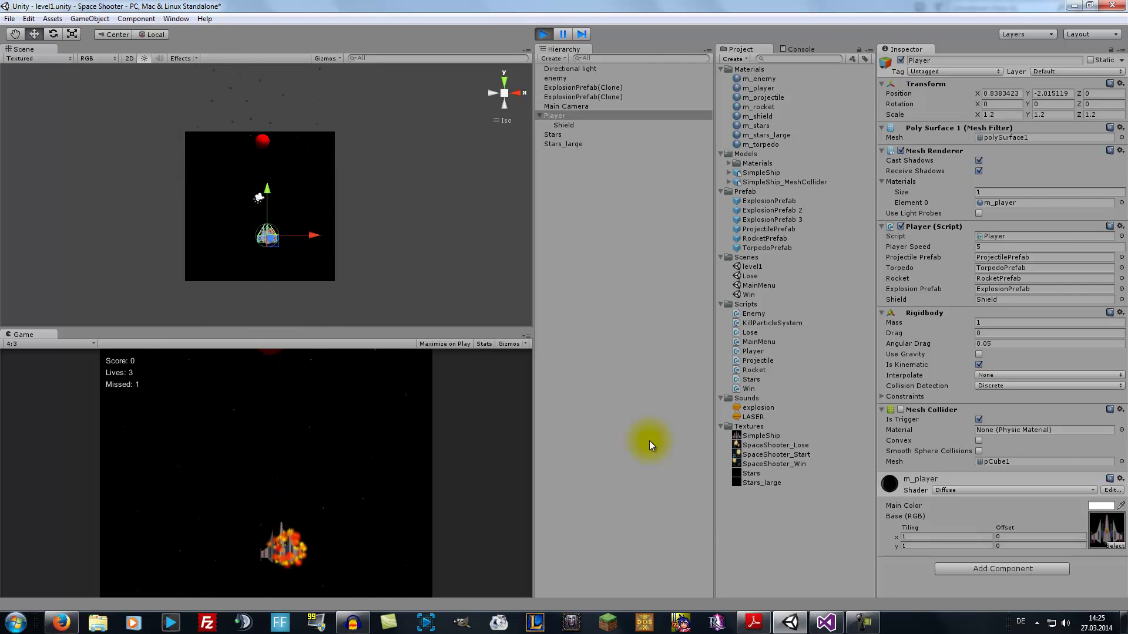
key(Left)
key(Up)
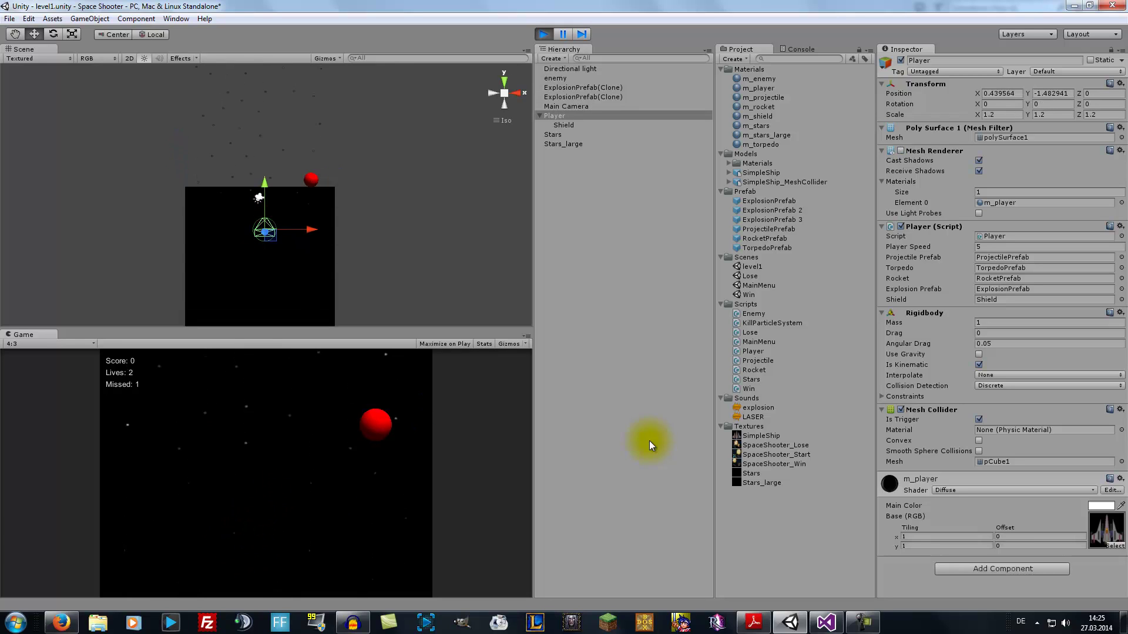
click(542, 34)
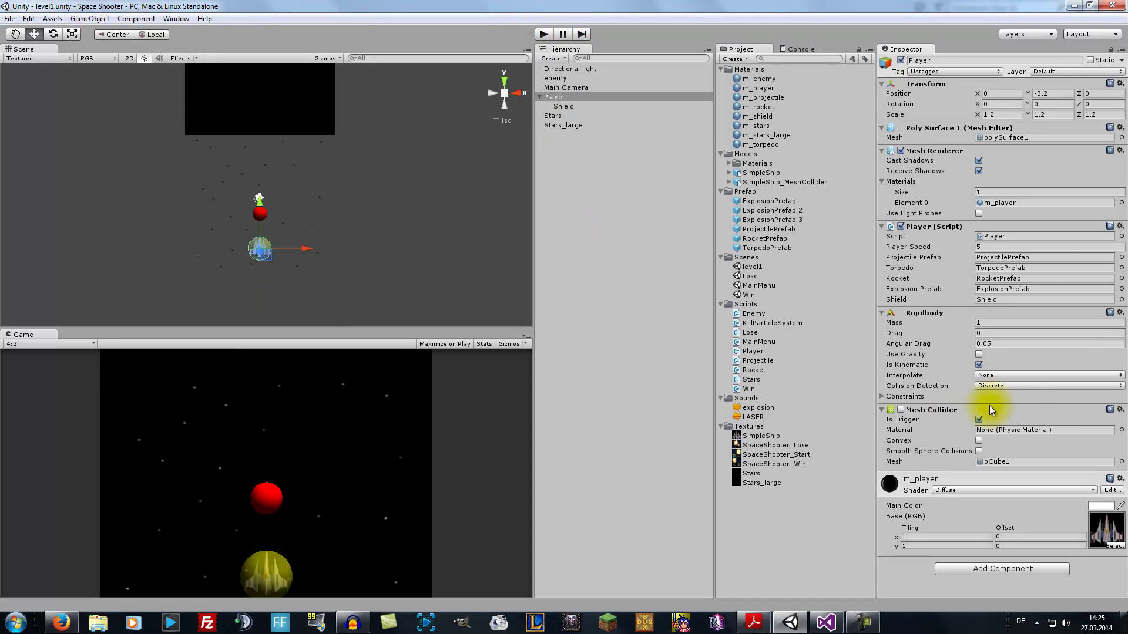
click(1089, 502)
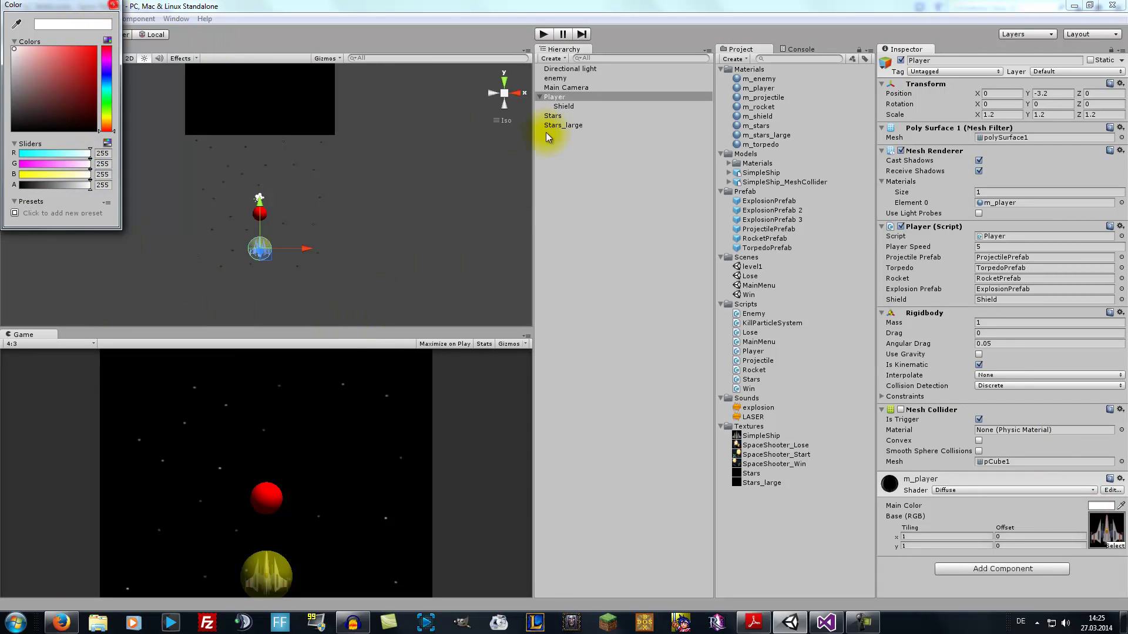
- Drag the shield material's red to 0 so its Main Color is green, then start playing
click(113, 6)
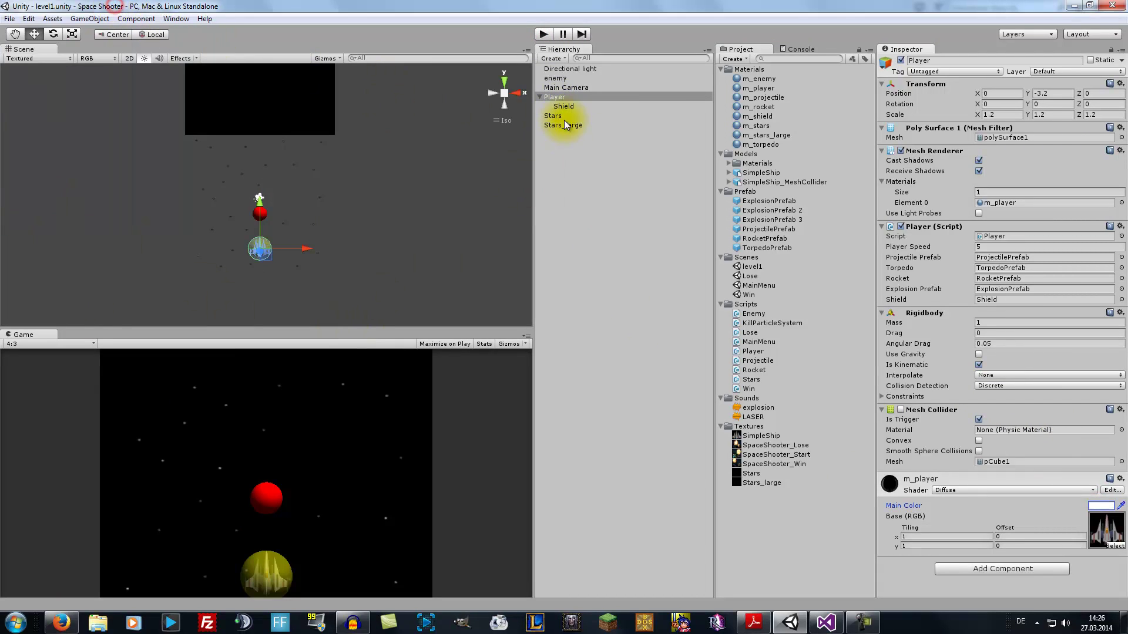
click(563, 108)
click(1101, 311)
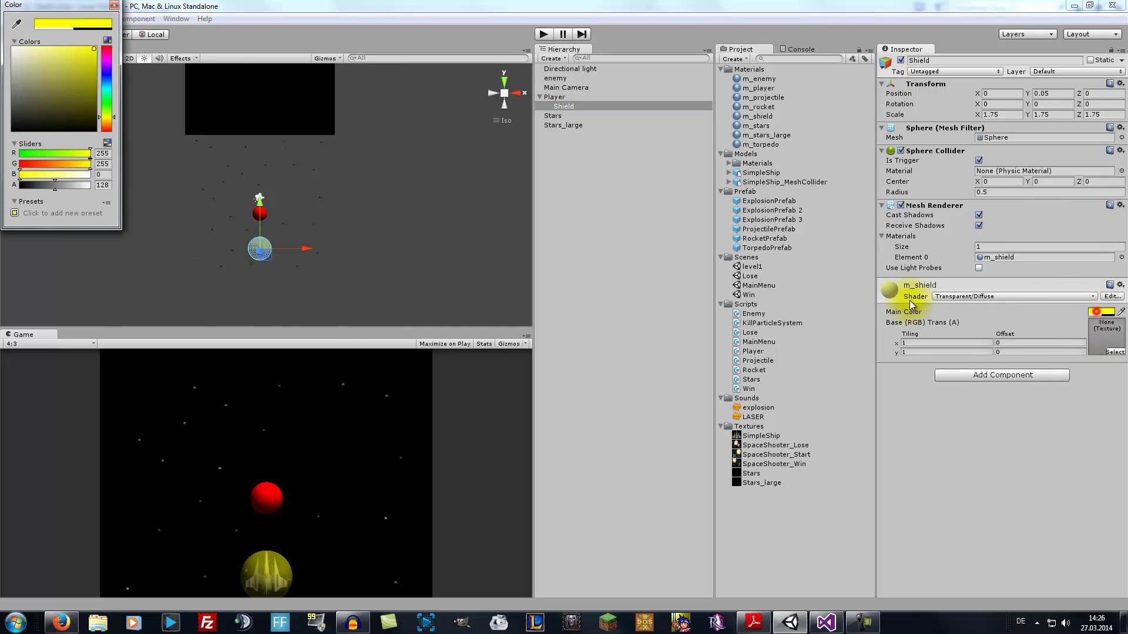
drag(90, 153, 15, 154)
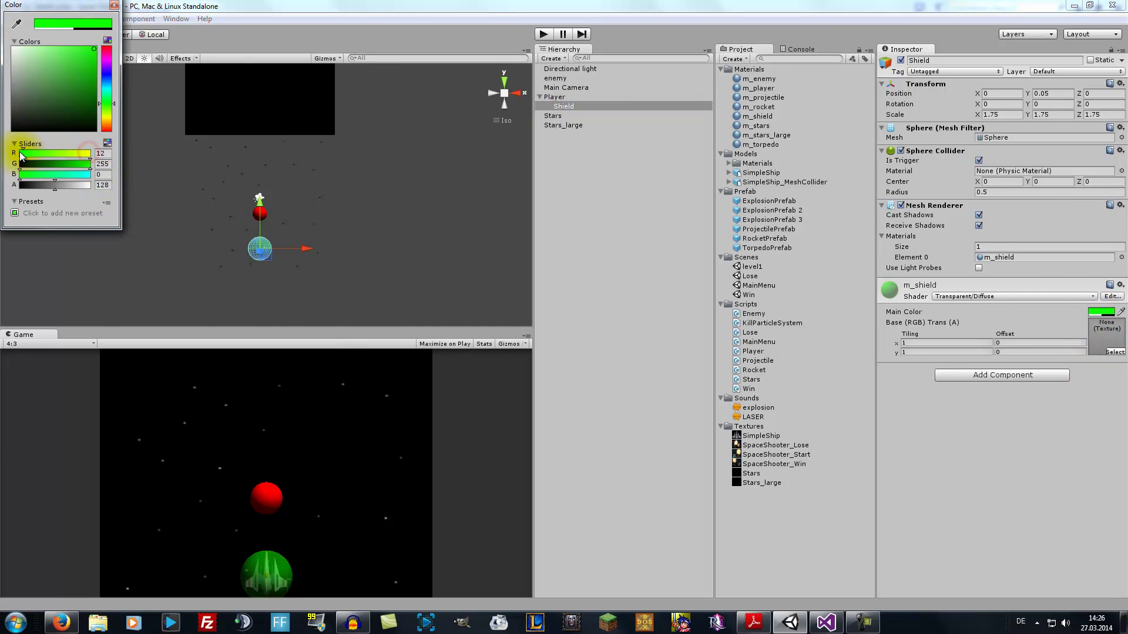
click(114, 5)
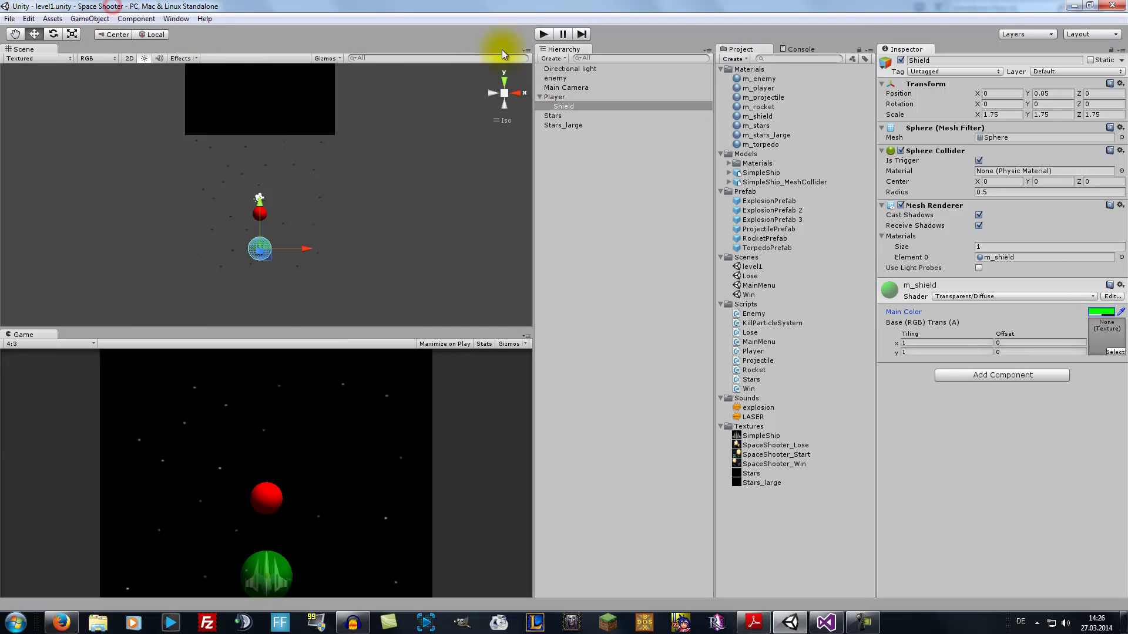
click(542, 35)
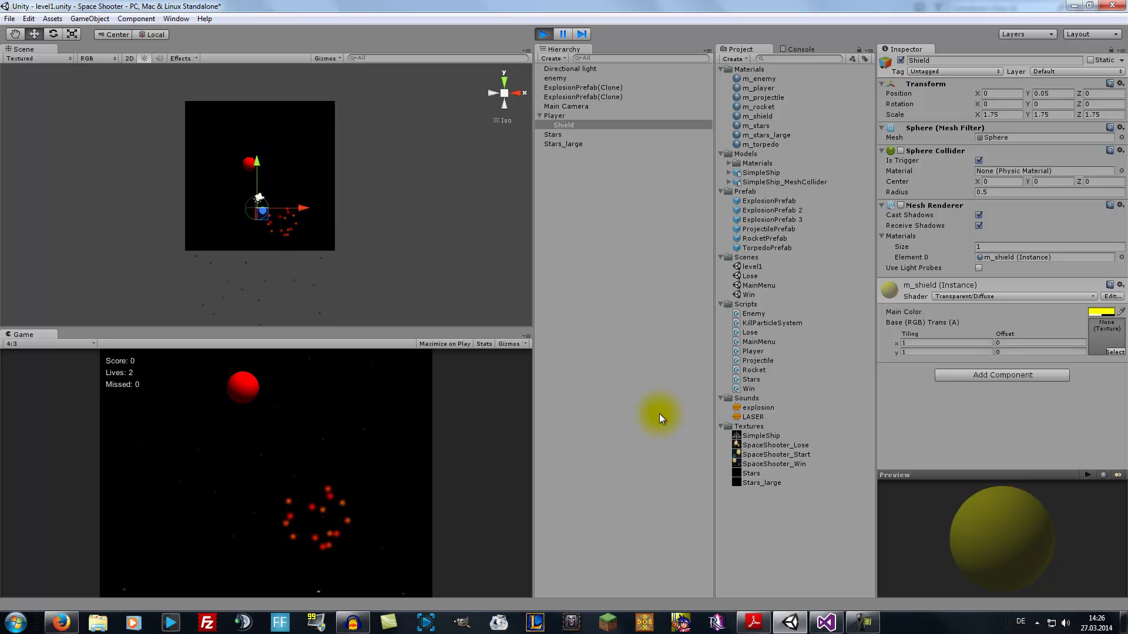
- Steer the ship until the You Lose screen, stop the game, and return to Player.cs
key(Right)
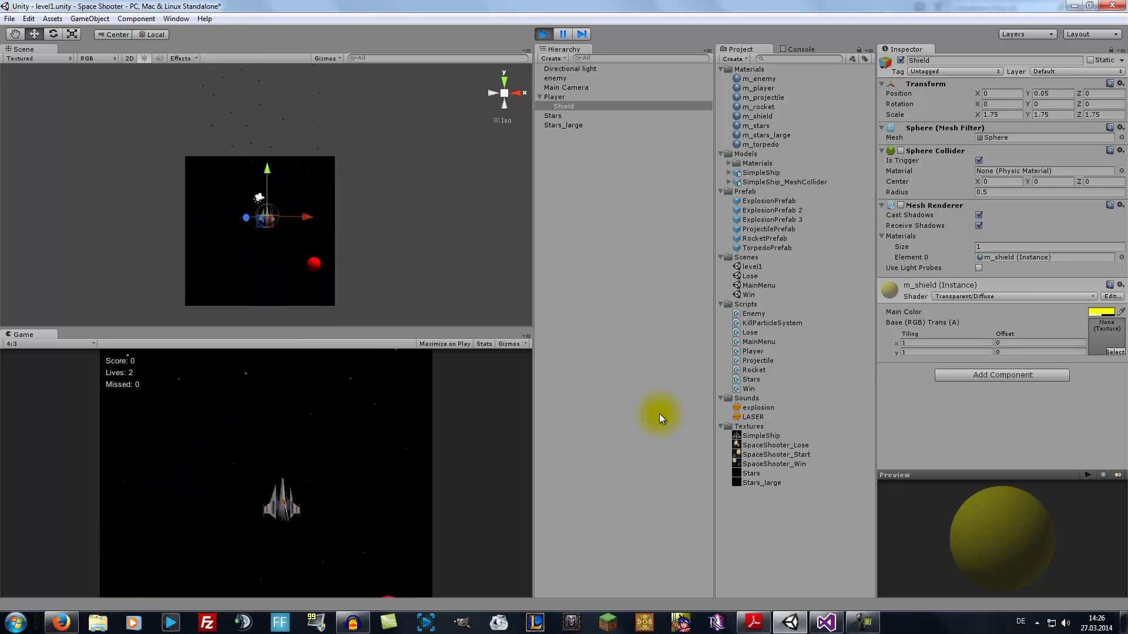
key(Left)
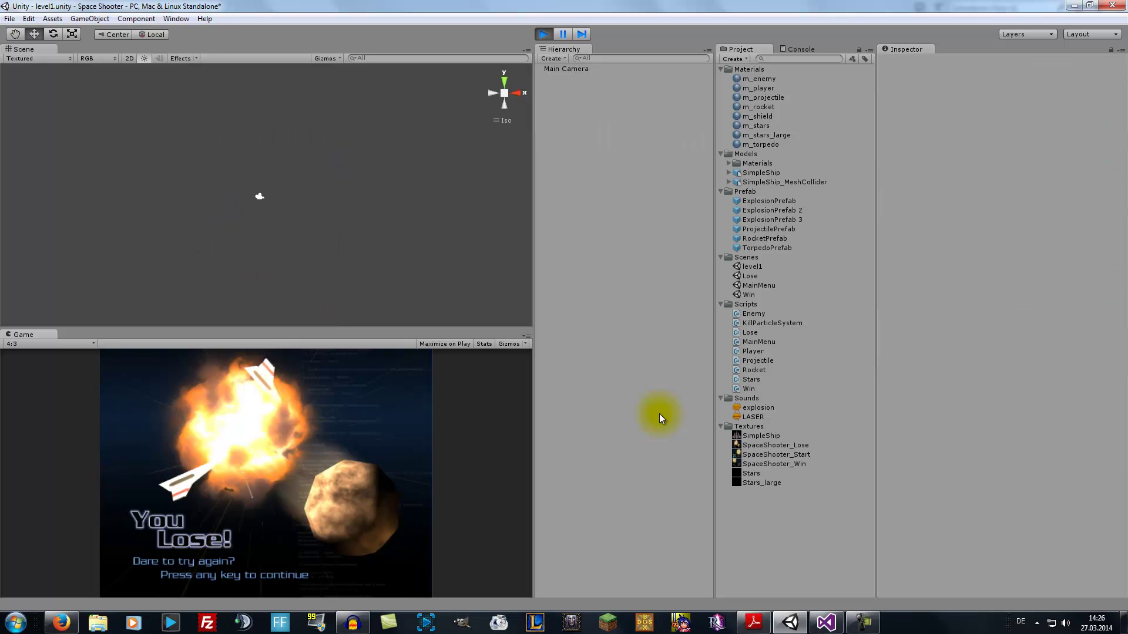
click(543, 34)
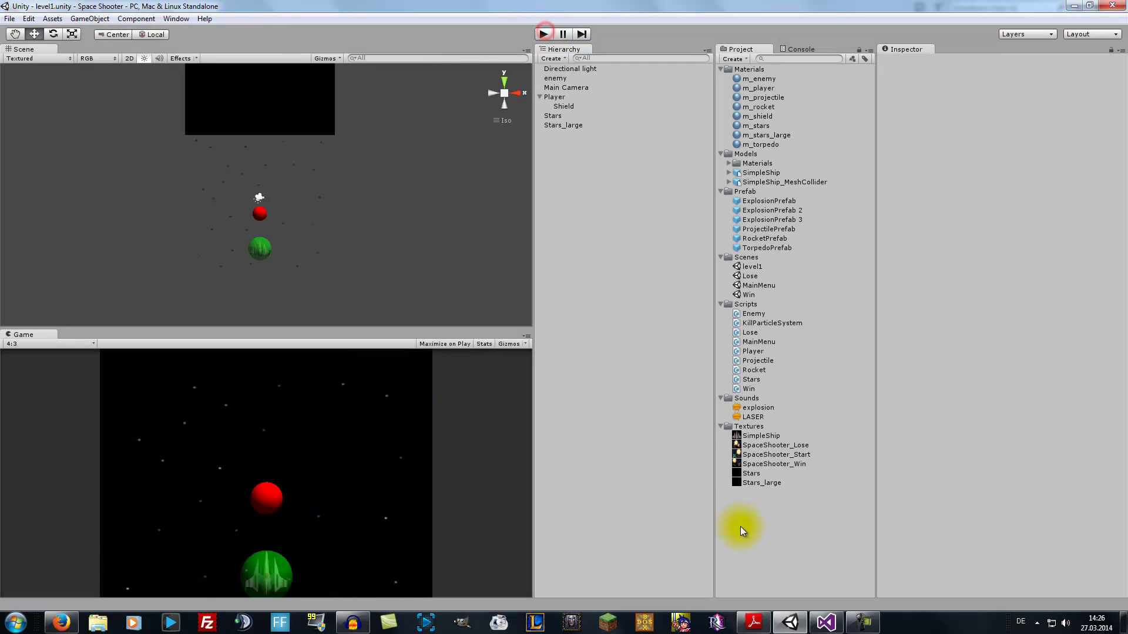
click(827, 630)
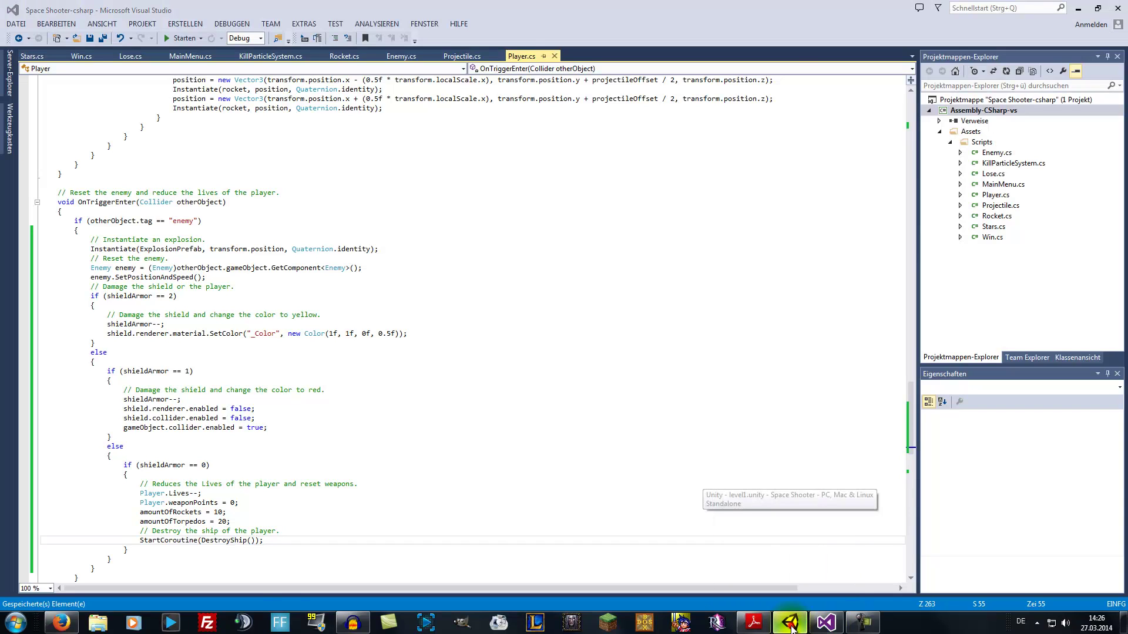
- Switch back to Unity and play-test until lives drop from 3 to 0 and You Lose appears
click(791, 627)
click(544, 34)
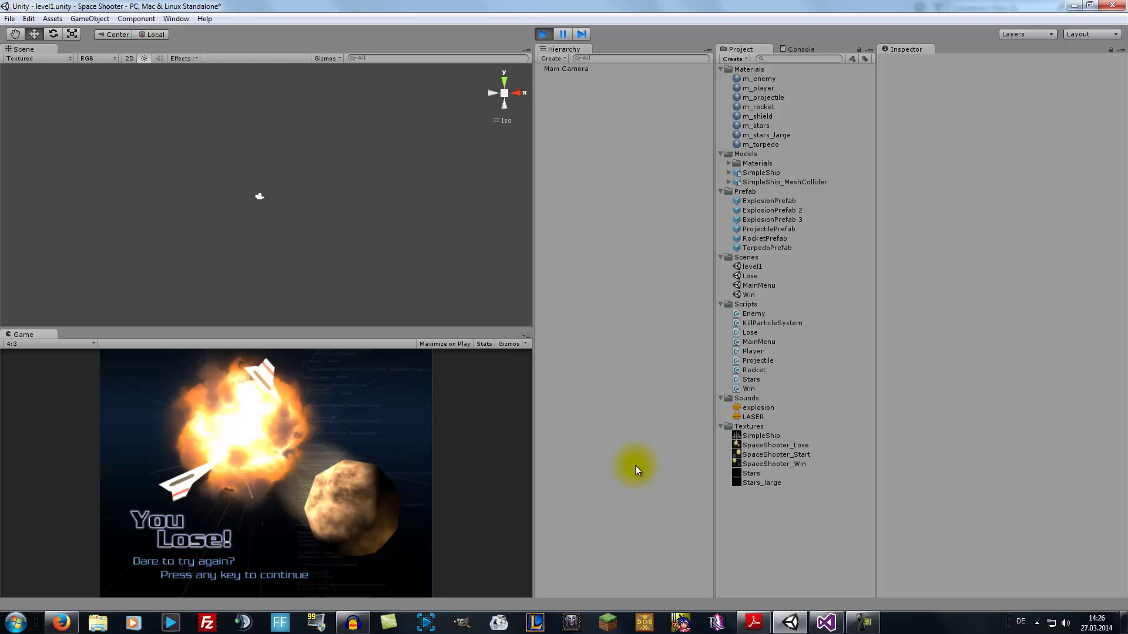
- Restart the level and inspect the Player's Shield child and its green material
key(space)
click(554, 97)
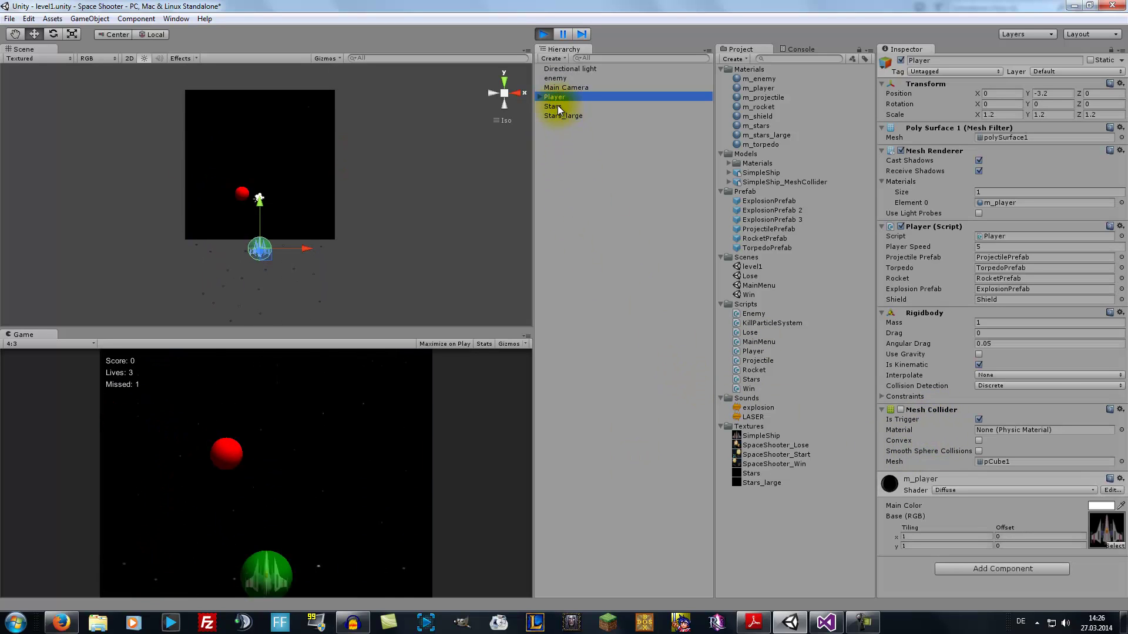
click(540, 96)
click(564, 106)
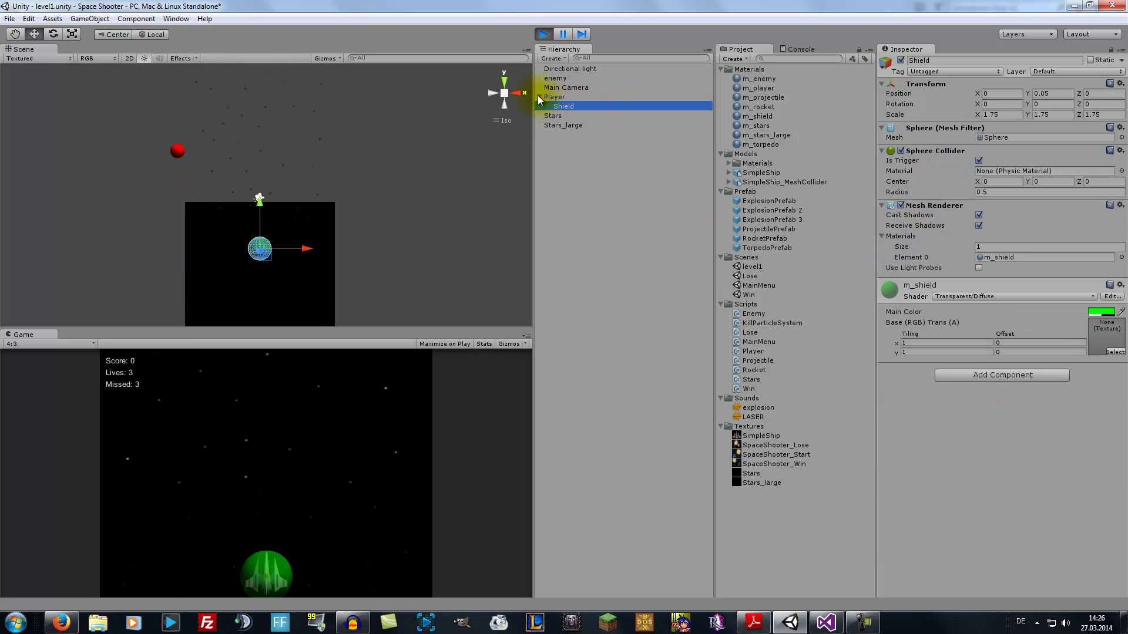
- Collapse the Player, stop the play-test and return to Player.cs in Visual Studio
click(538, 96)
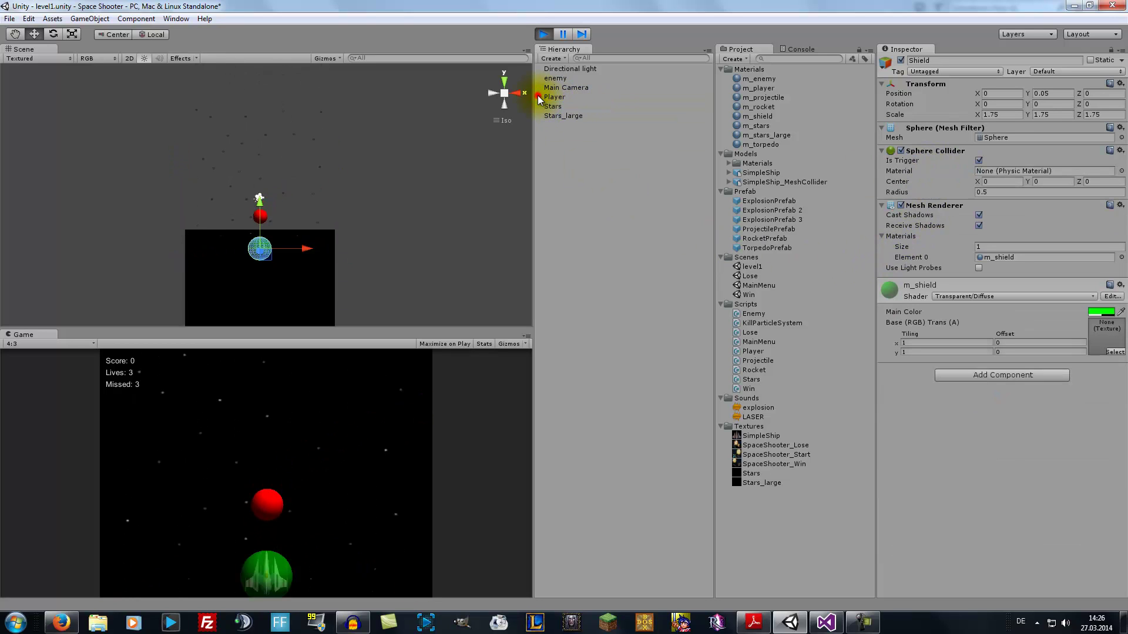
click(541, 37)
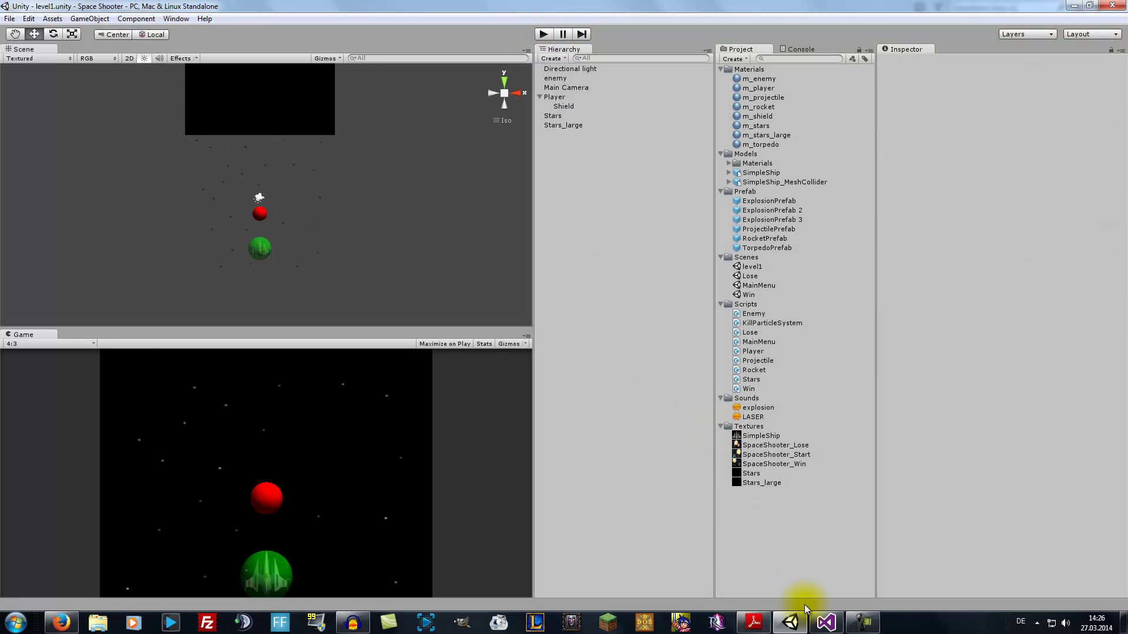
click(825, 622)
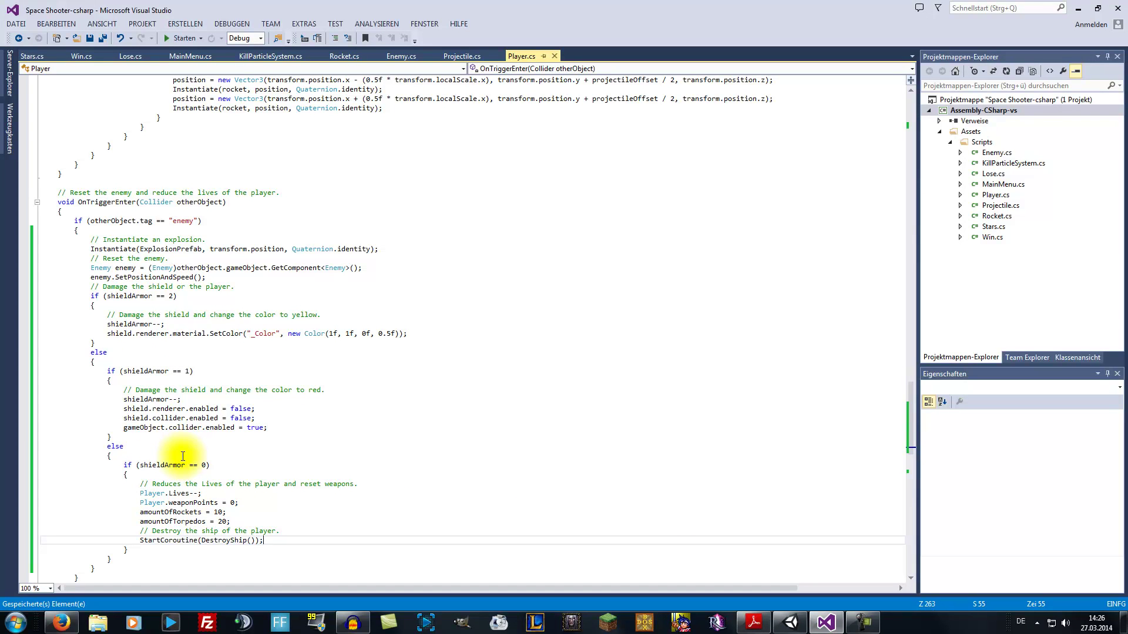
click(753, 621)
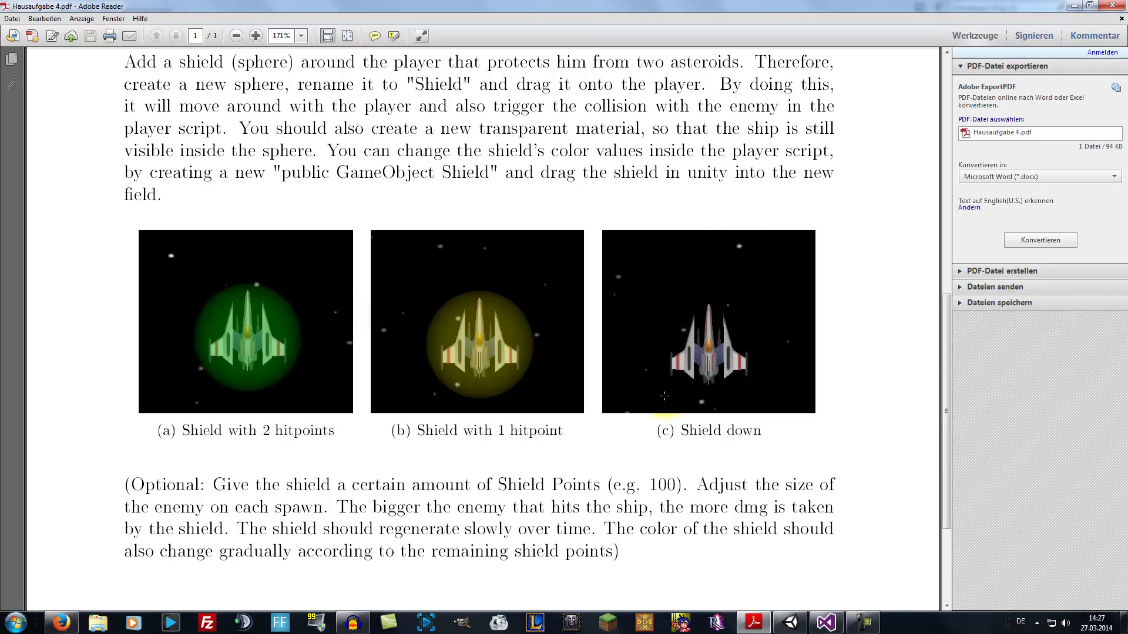
scroll(587, 388, down, 5)
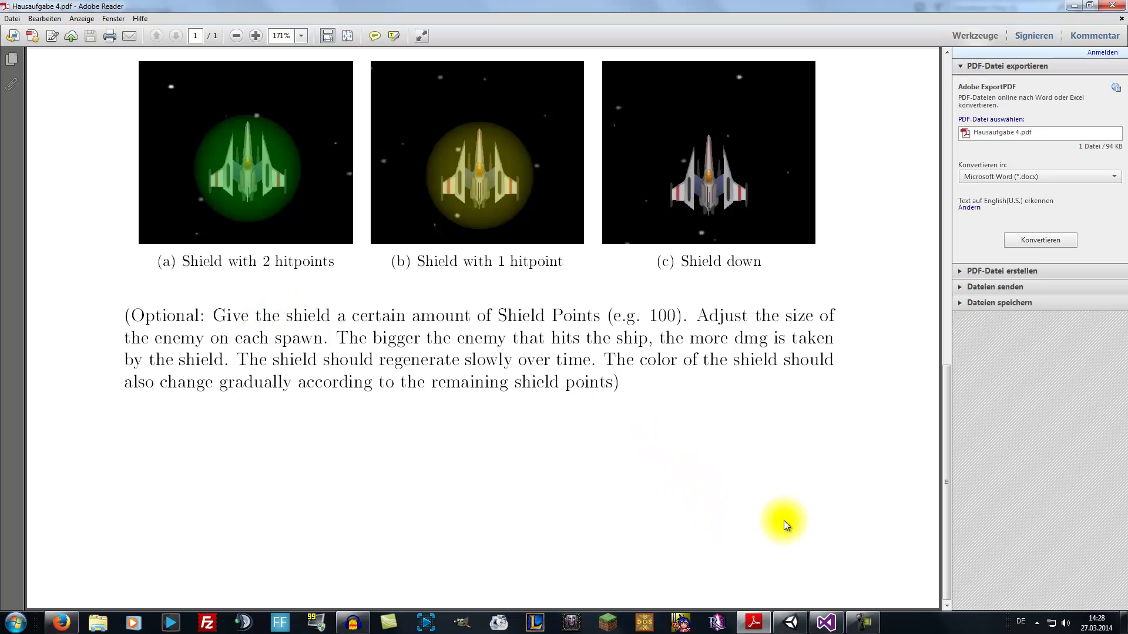
click(827, 622)
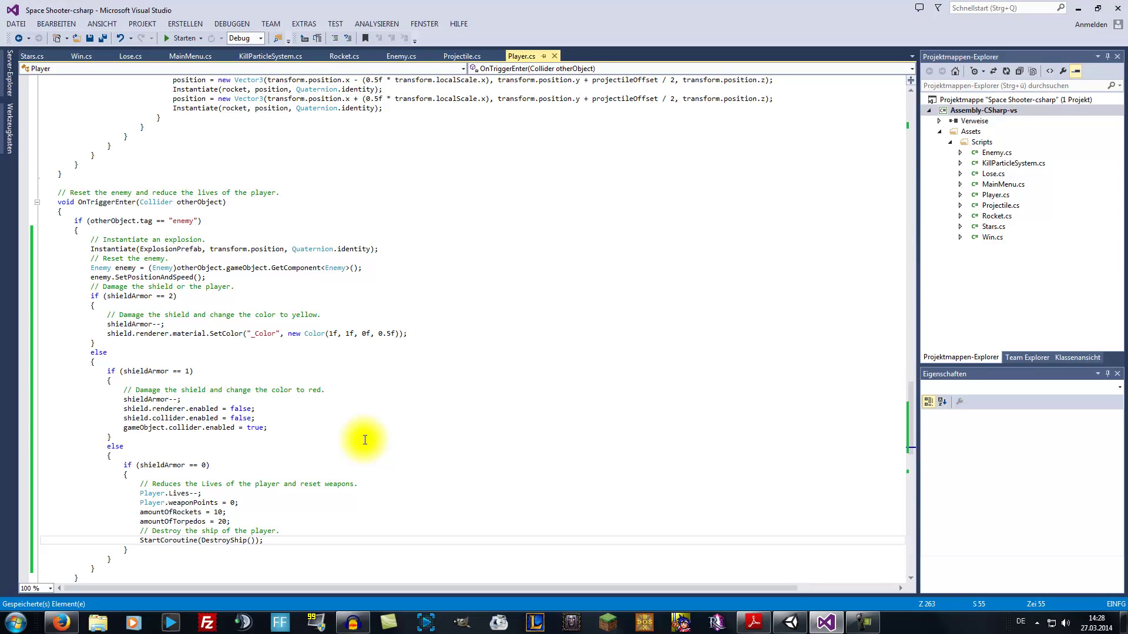
- Change shieldArmor's starting value from 2 to 100 and save Player.cs
scroll(343, 375, up, 20)
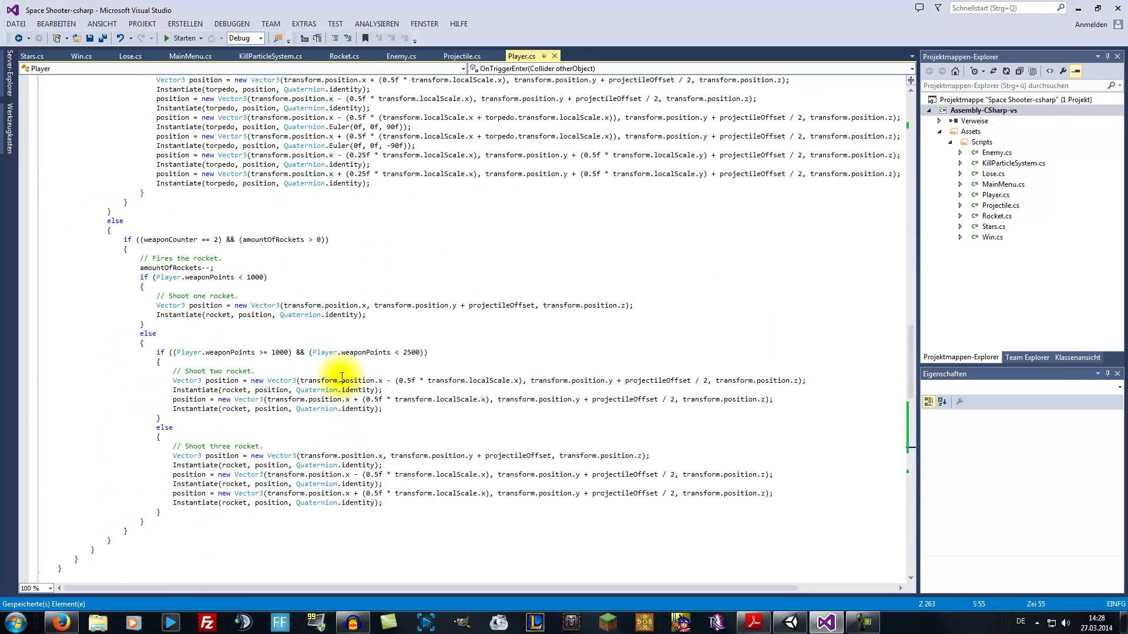
scroll(343, 375, up, 15)
scroll(341, 372, up, 15)
scroll(314, 371, up, 15)
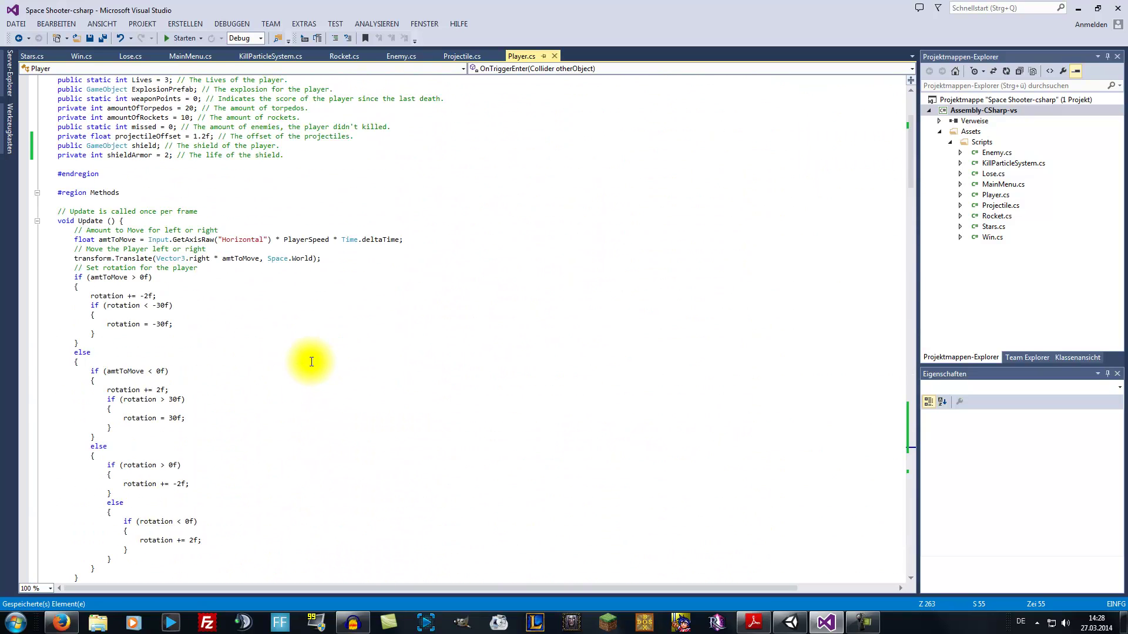
scroll(313, 360, up, 10)
click(167, 296)
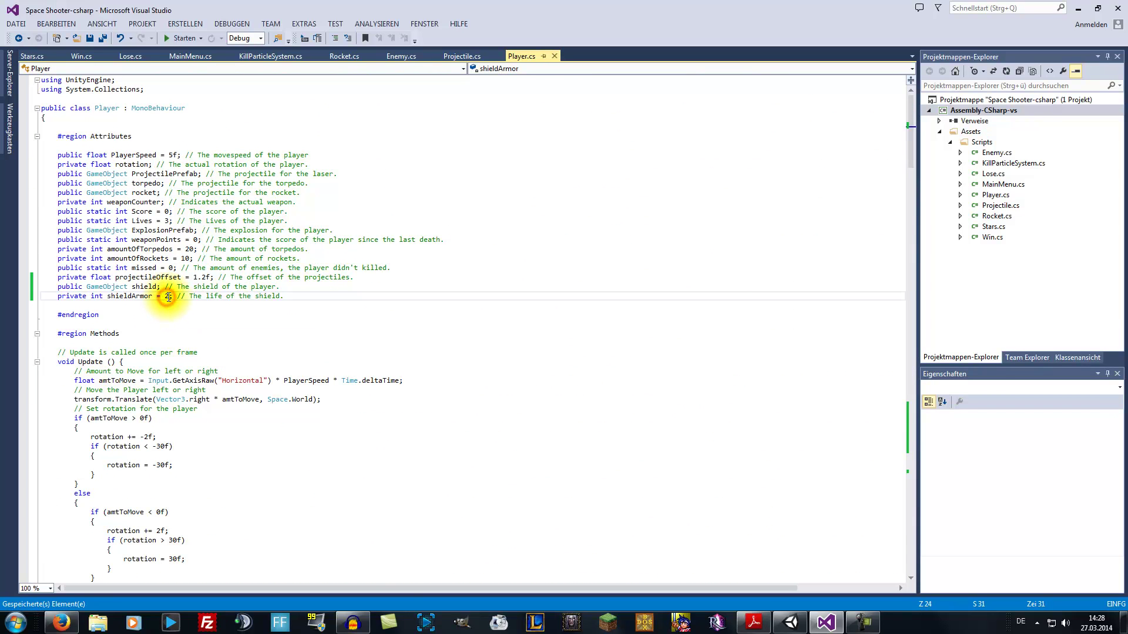
text(100)
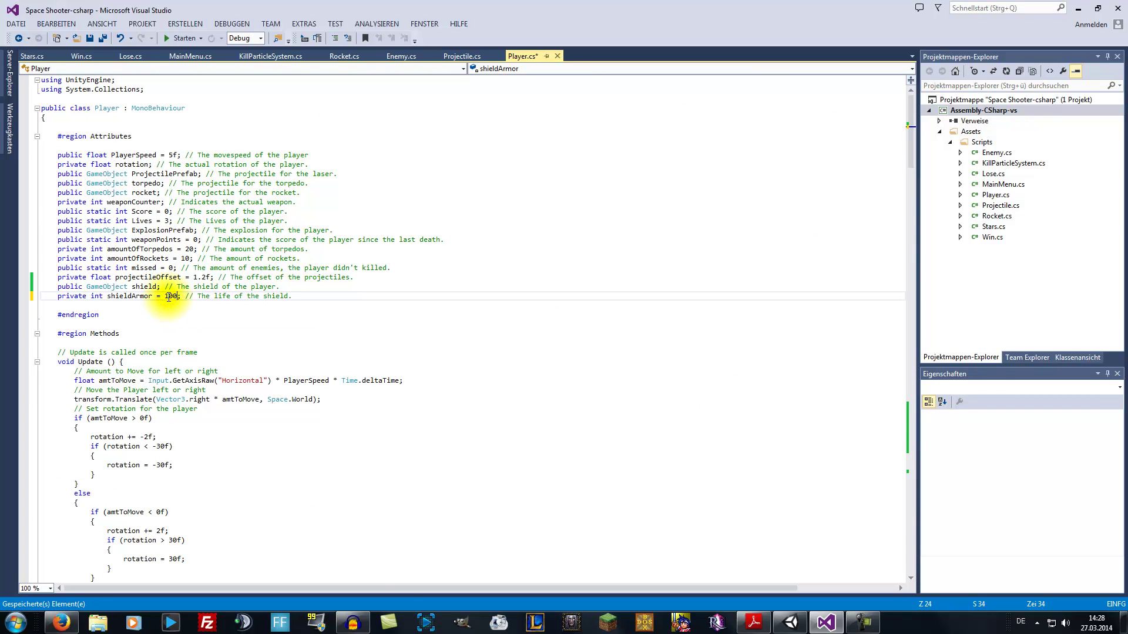
click(90, 38)
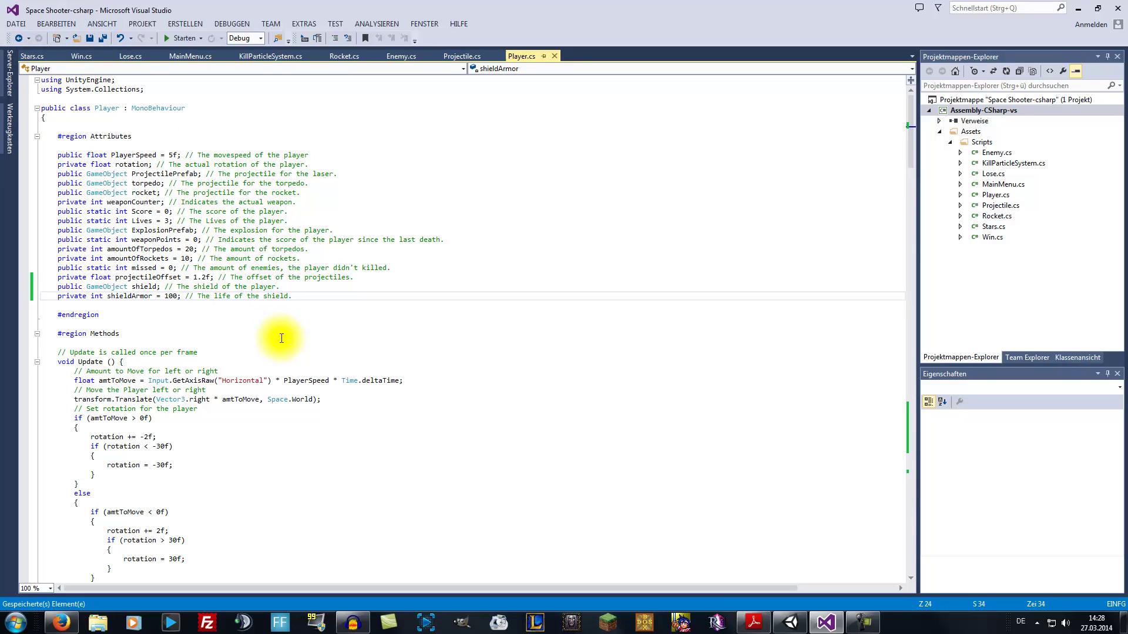
- Replace == 2 with > 50 in the first shield check of OnTriggerEnter
scroll(281, 338, down, 7)
scroll(281, 338, down, 16)
scroll(281, 329, down, 9)
scroll(281, 320, down, 8)
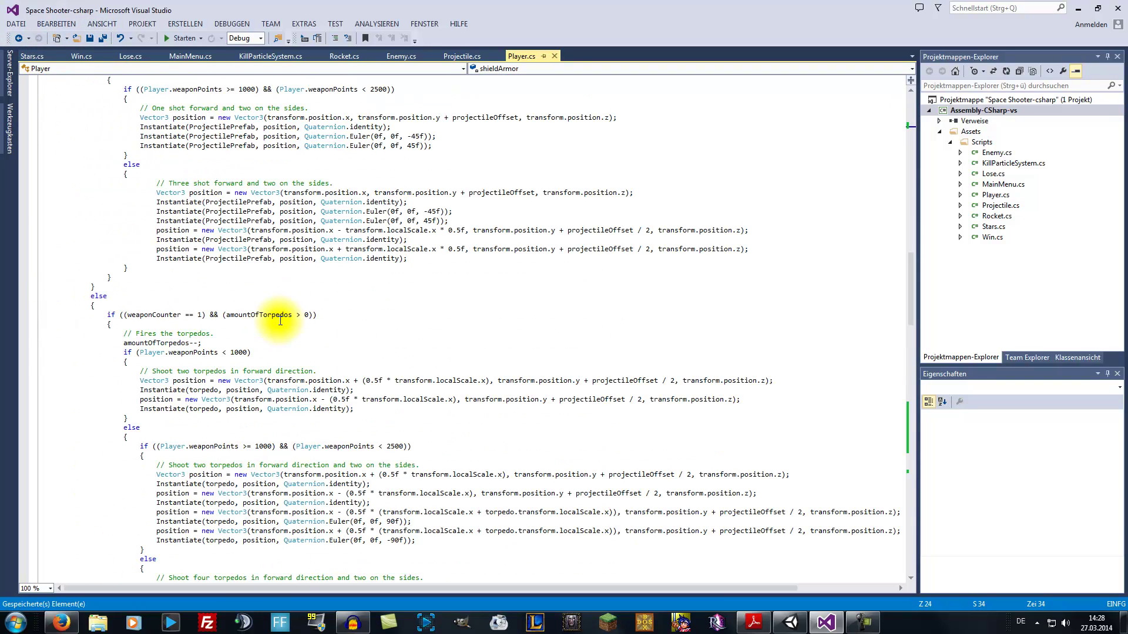
scroll(280, 321, down, 8)
scroll(280, 321, down, 7)
scroll(280, 321, down, 7)
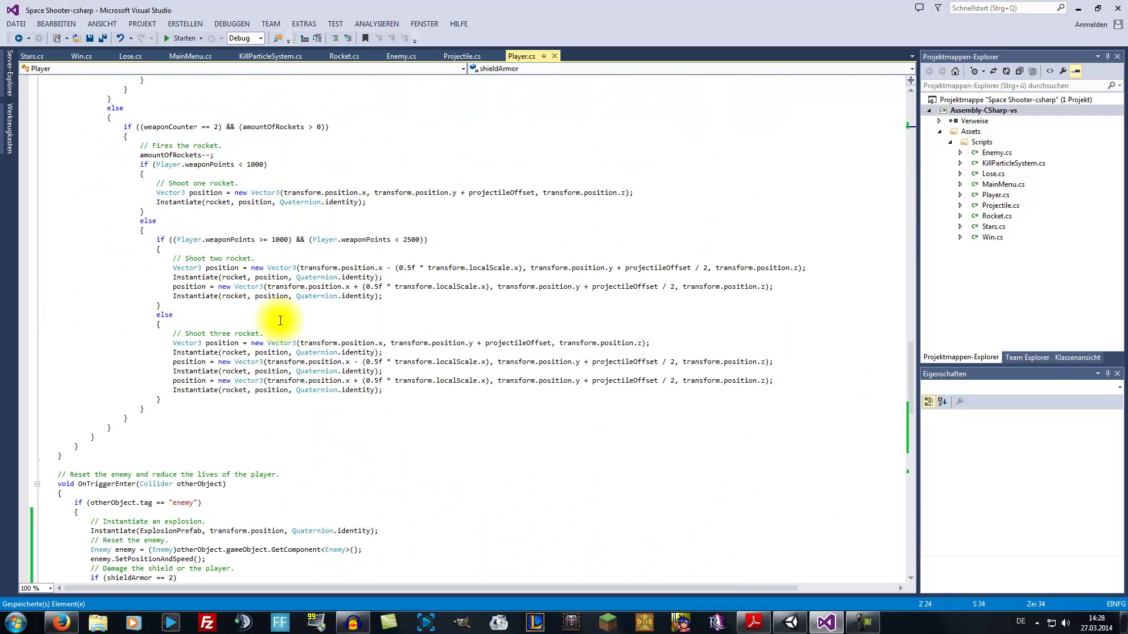
scroll(281, 321, down, 9)
scroll(280, 321, down, 3)
scroll(281, 320, down, 1)
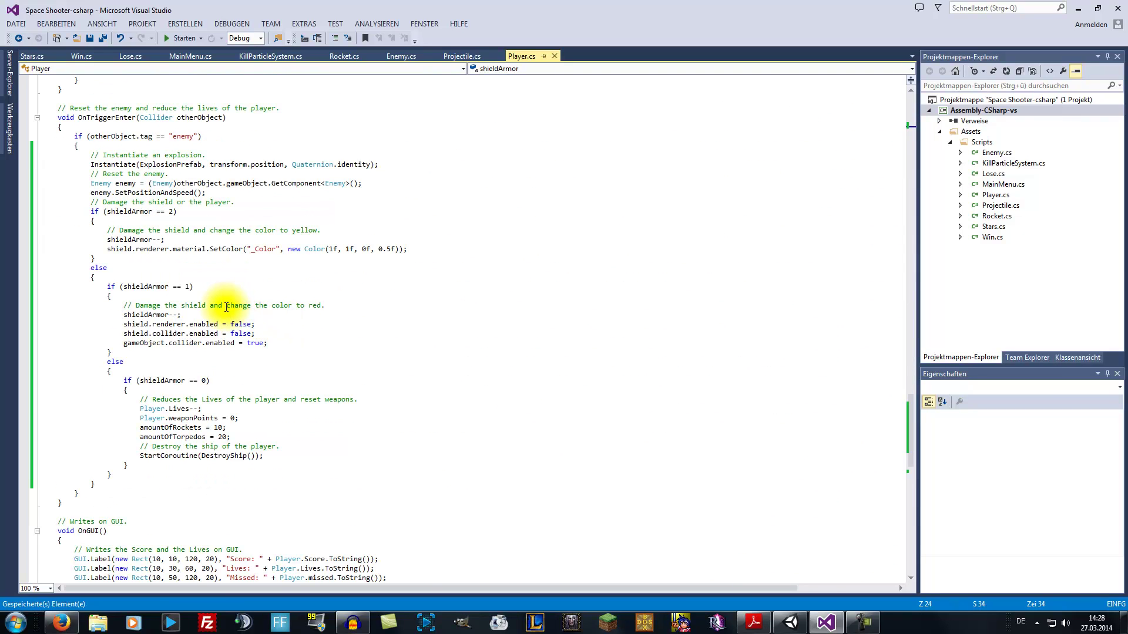
scroll(227, 307, up, 2)
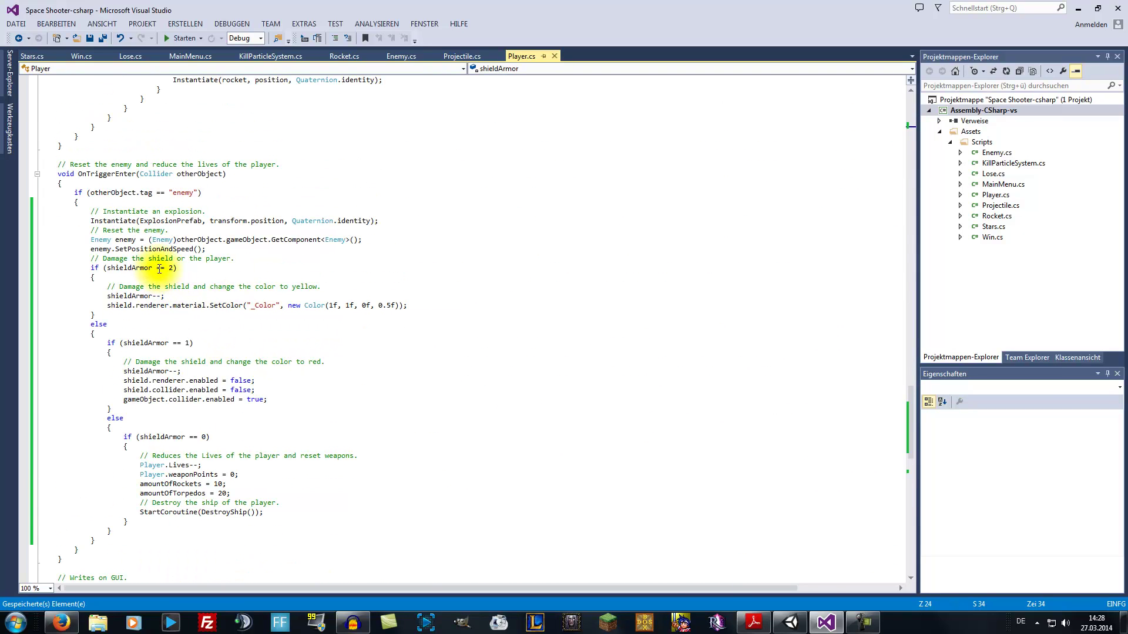
drag(156, 268, 174, 269)
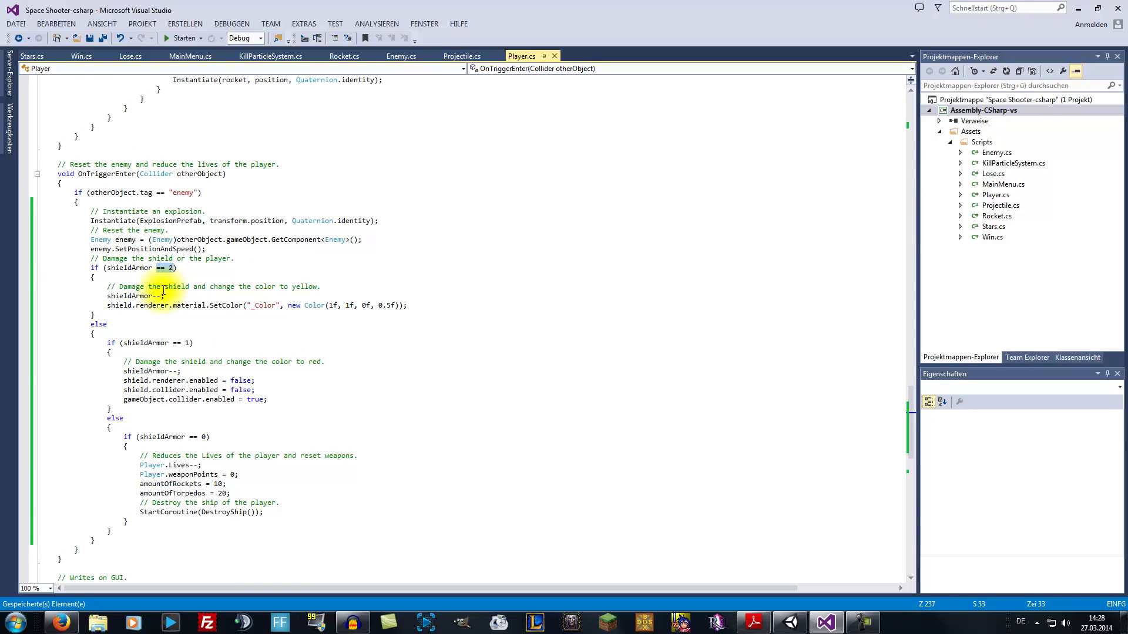
text(>)
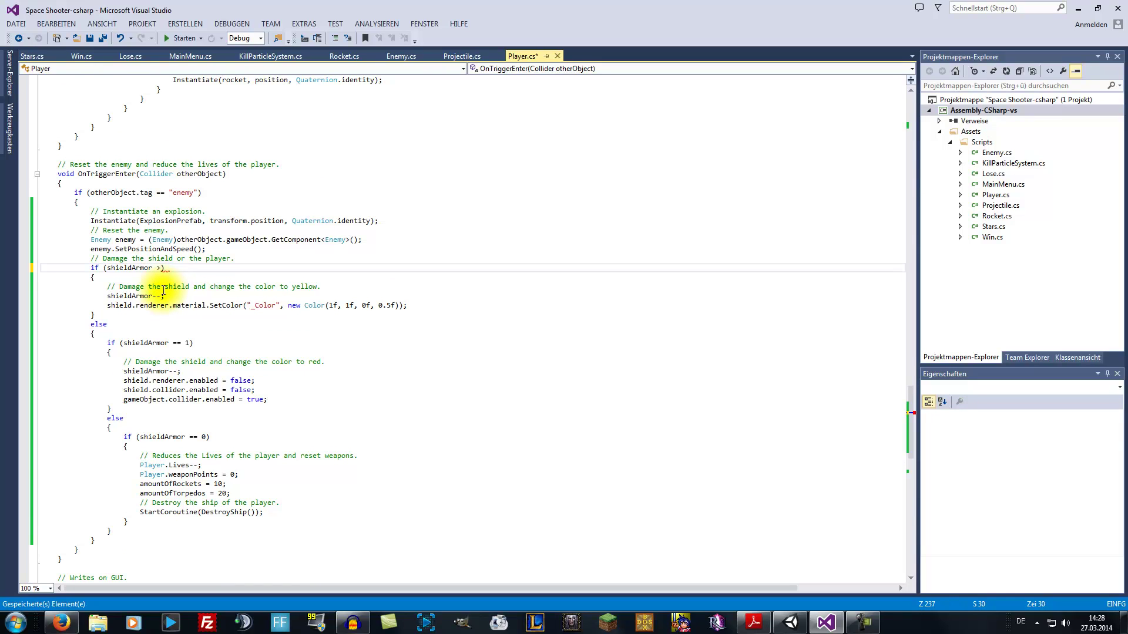
text( 50)
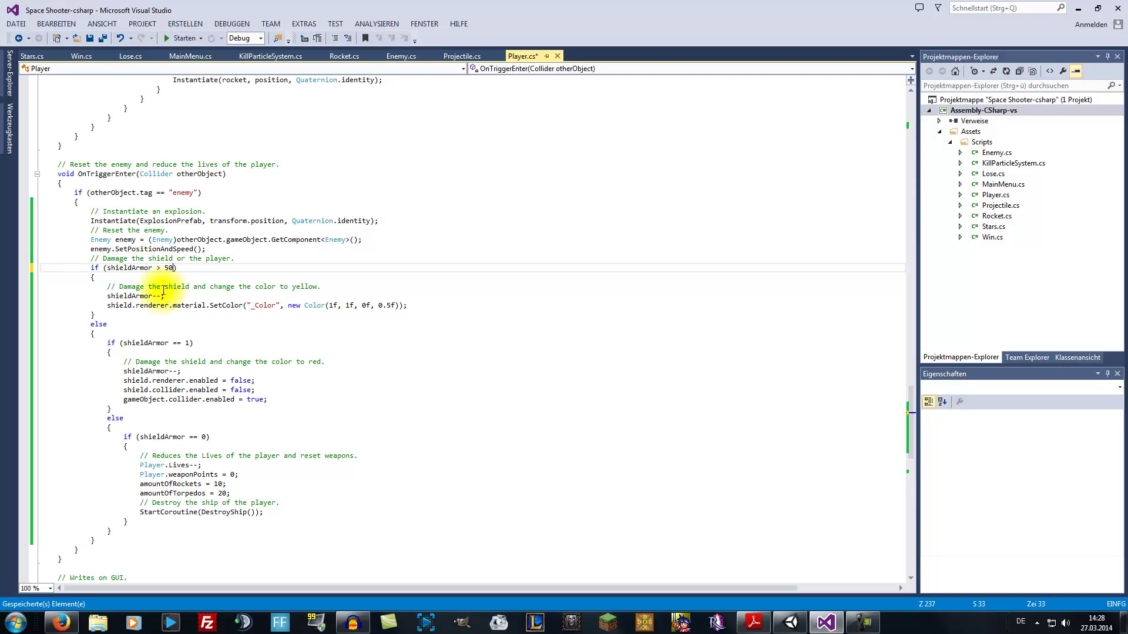